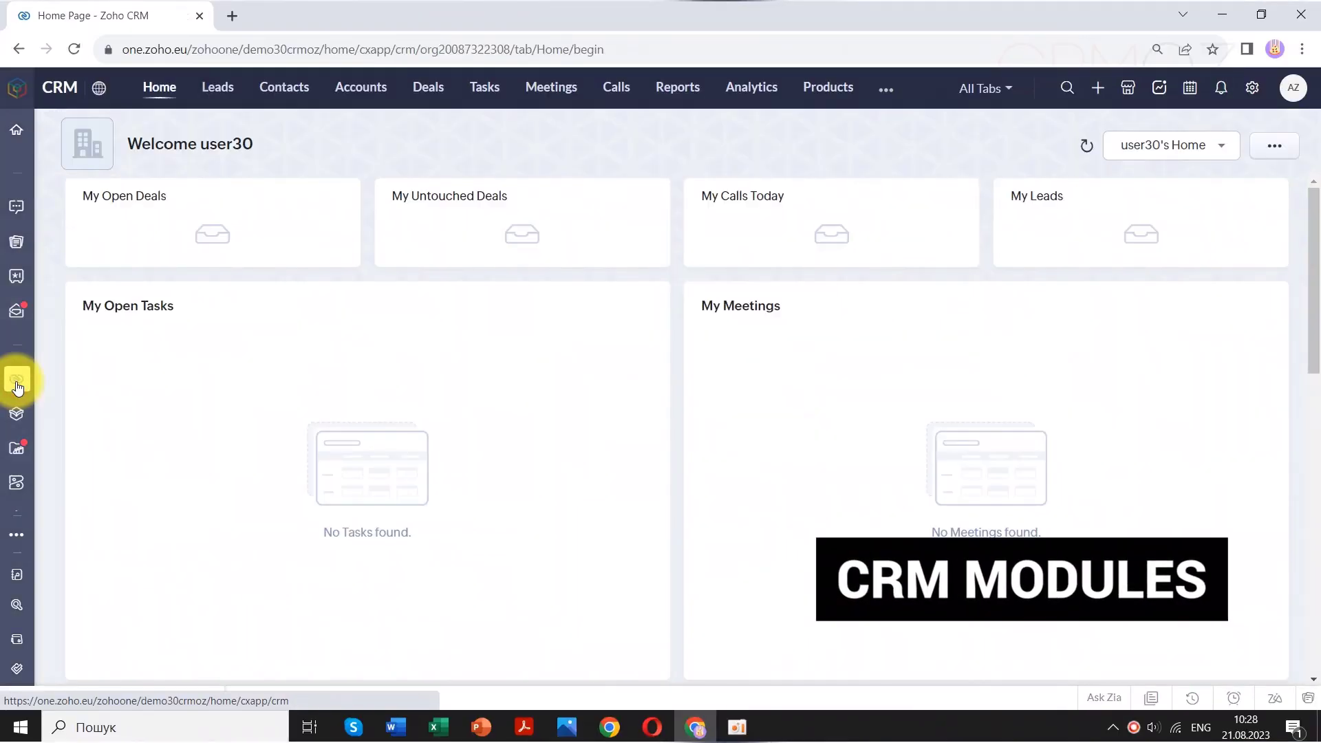
# Browse the empty Leads, Accounts and Deals module pages
pyautogui.click(219, 89)
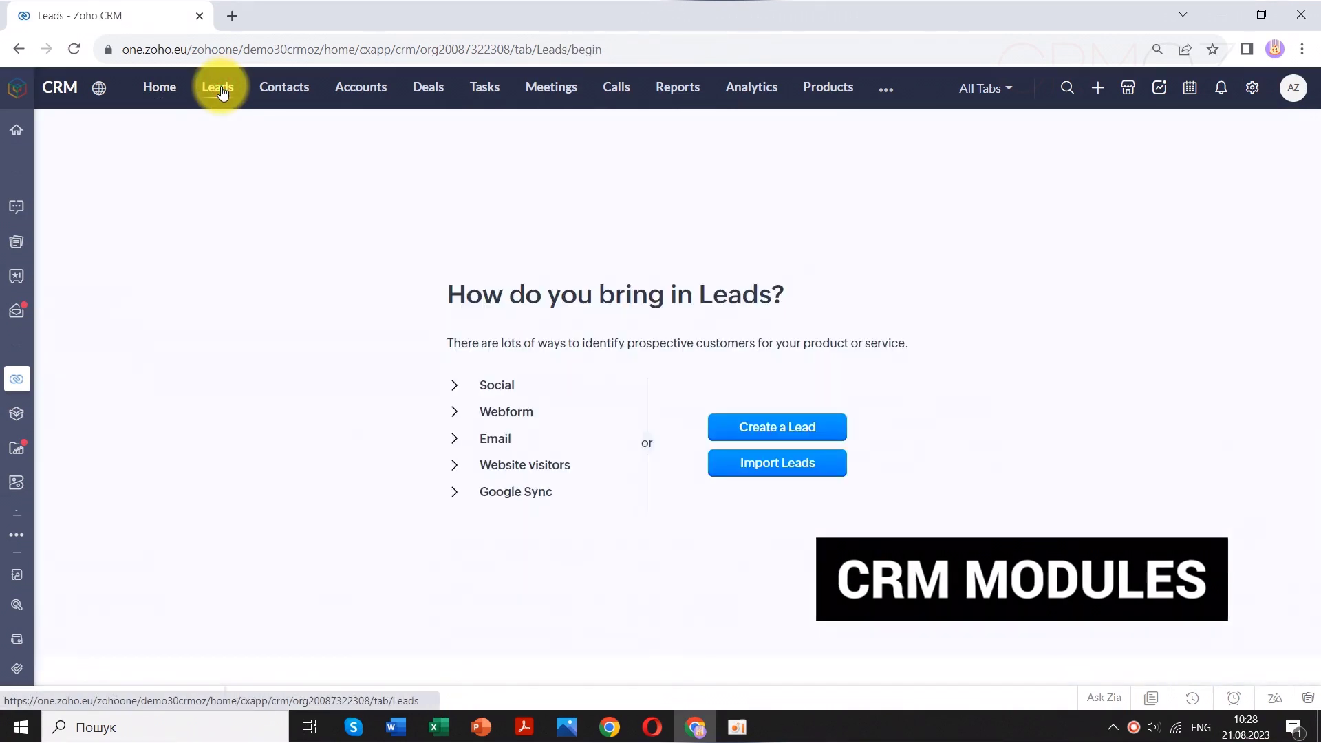
pyautogui.click(360, 91)
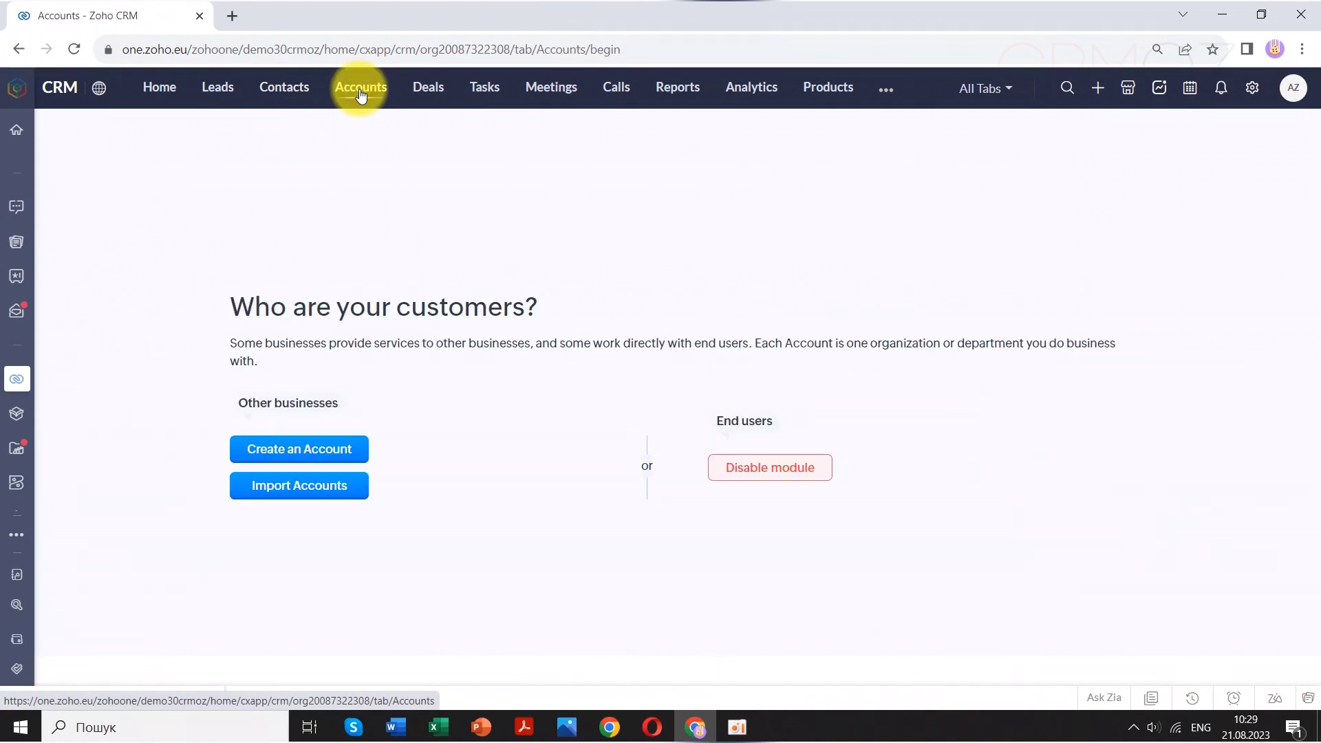
pyautogui.click(429, 89)
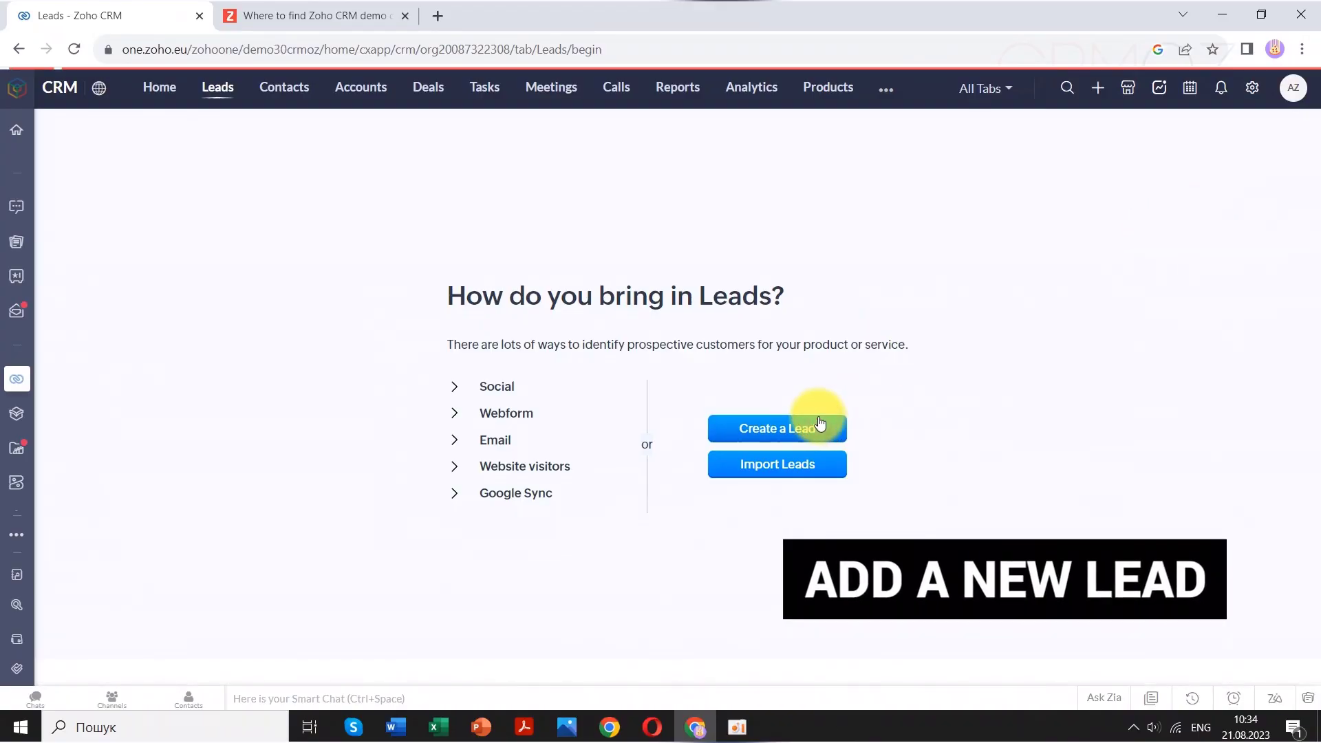
# Create a lead for company QWE with the lead's first and last name and Lead Source Advertisement
pyautogui.click(818, 418)
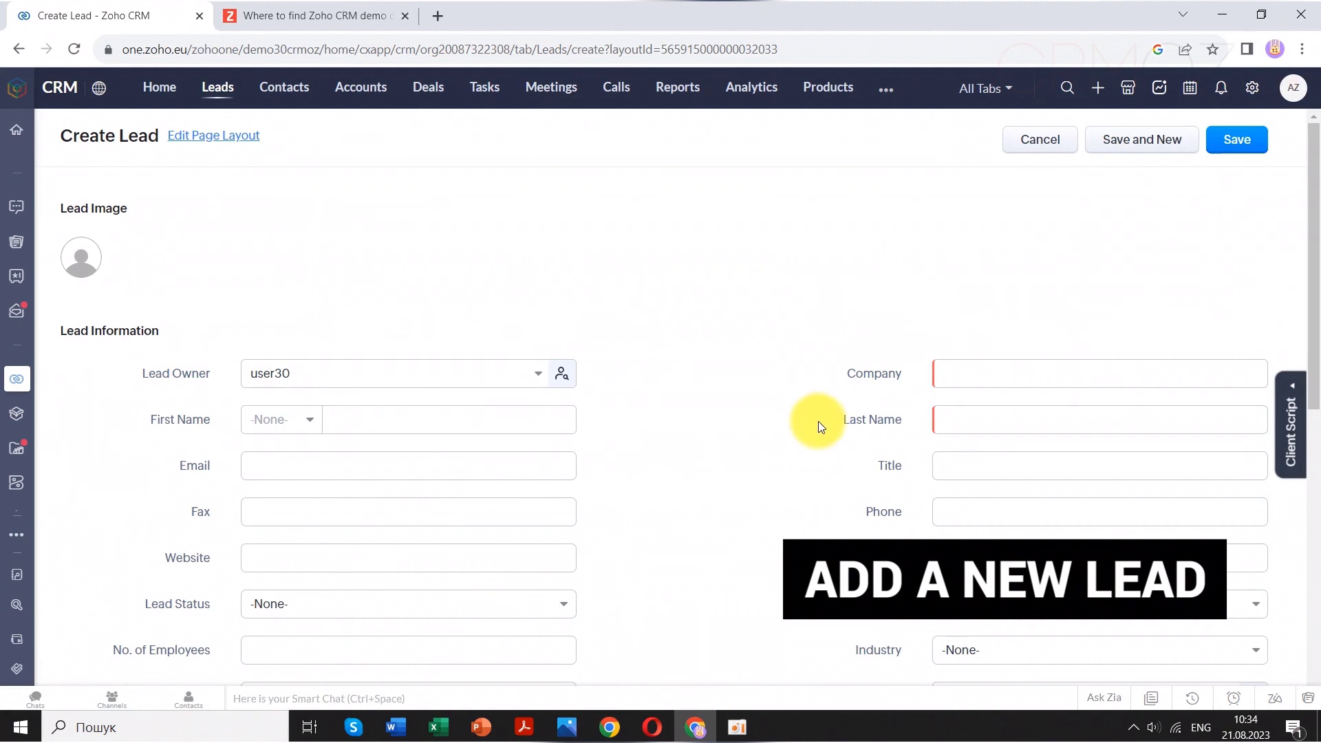
pyautogui.click(967, 370)
pyautogui.write('QWE')
pyautogui.click(971, 421)
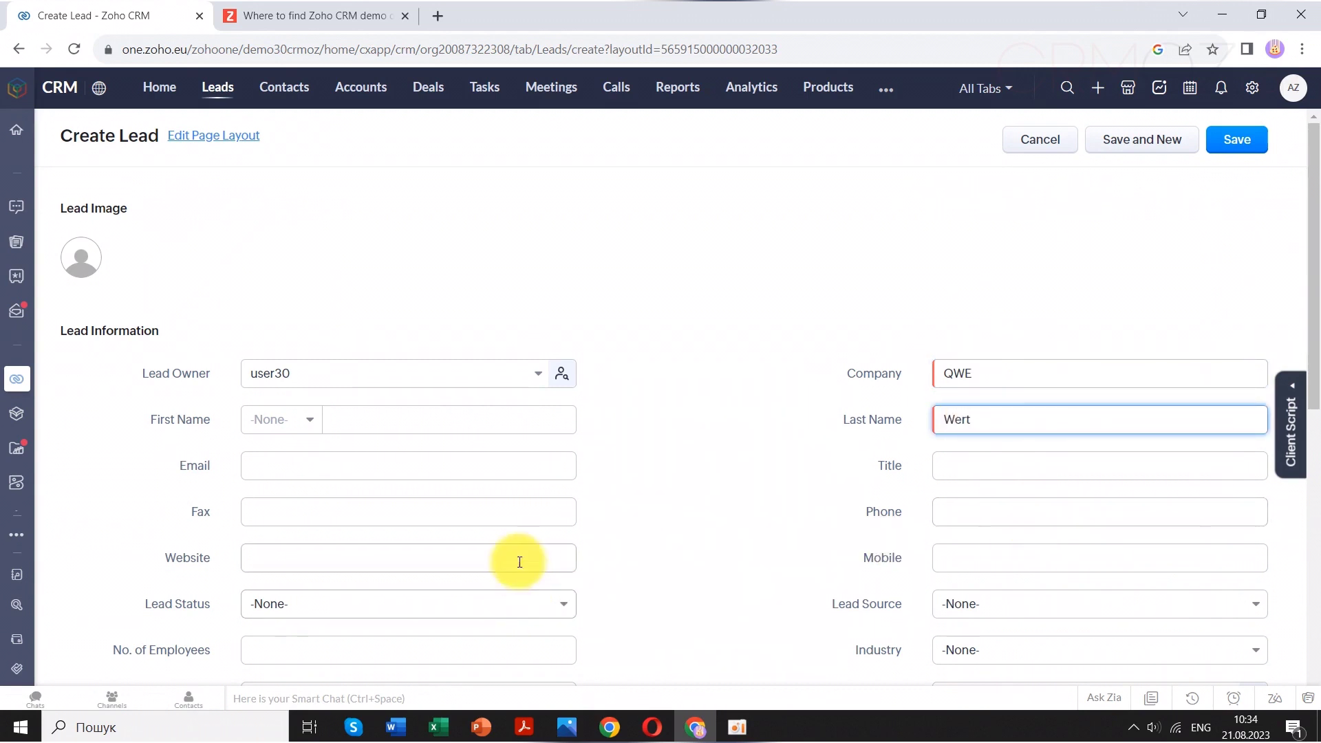
pyautogui.click(426, 420)
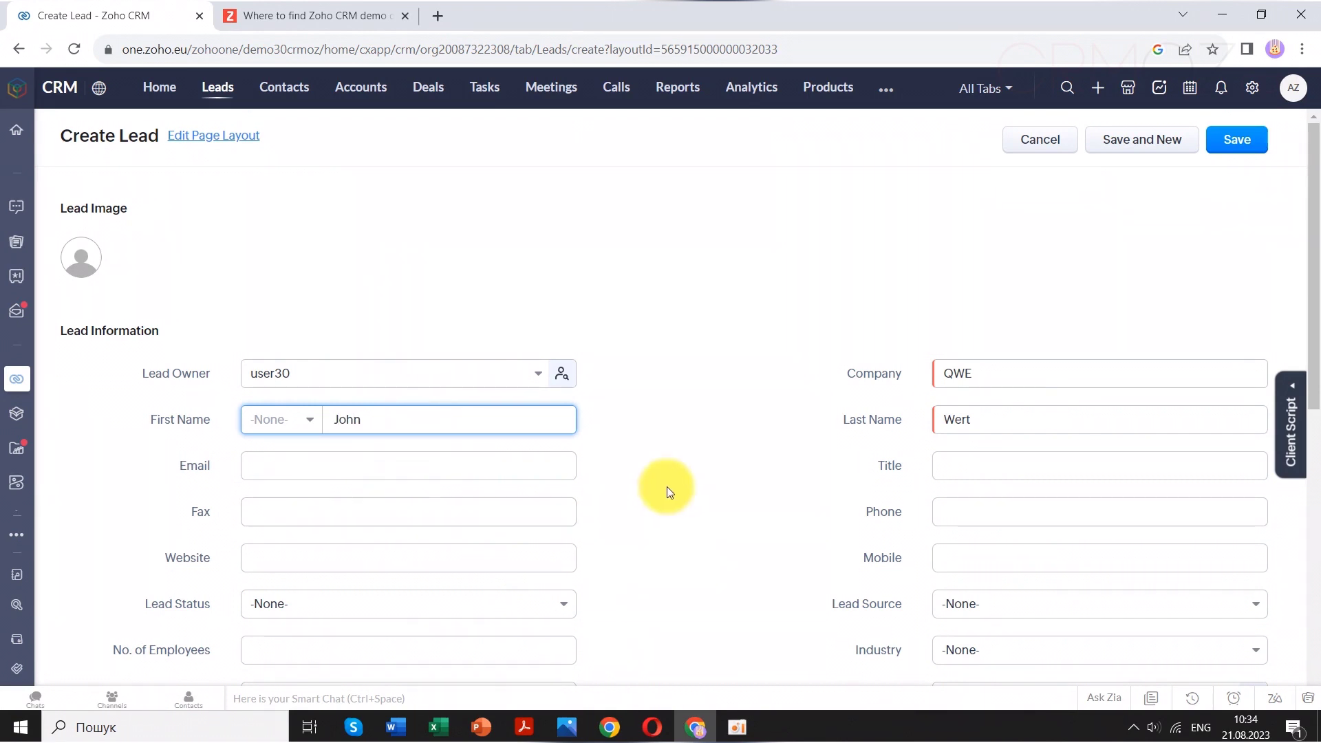
pyautogui.scroll(-1, 717, 565)
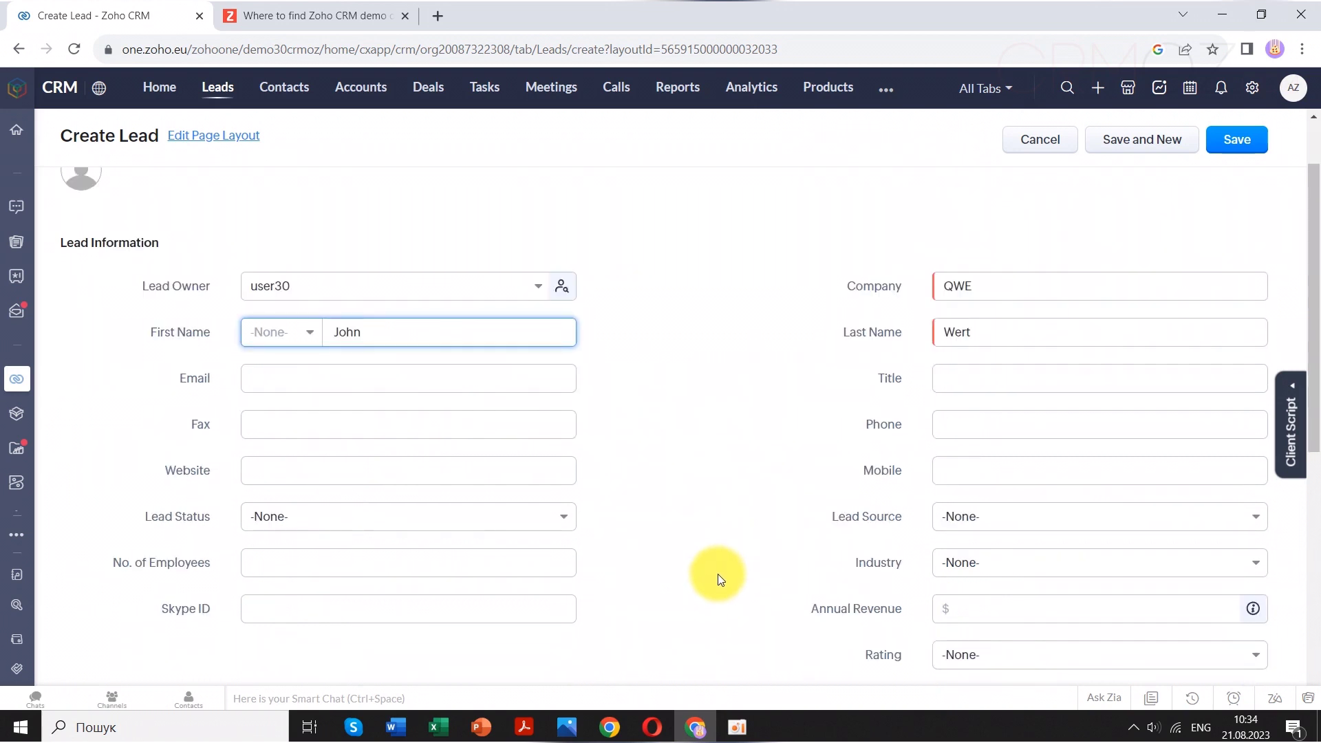
pyautogui.click(1061, 515)
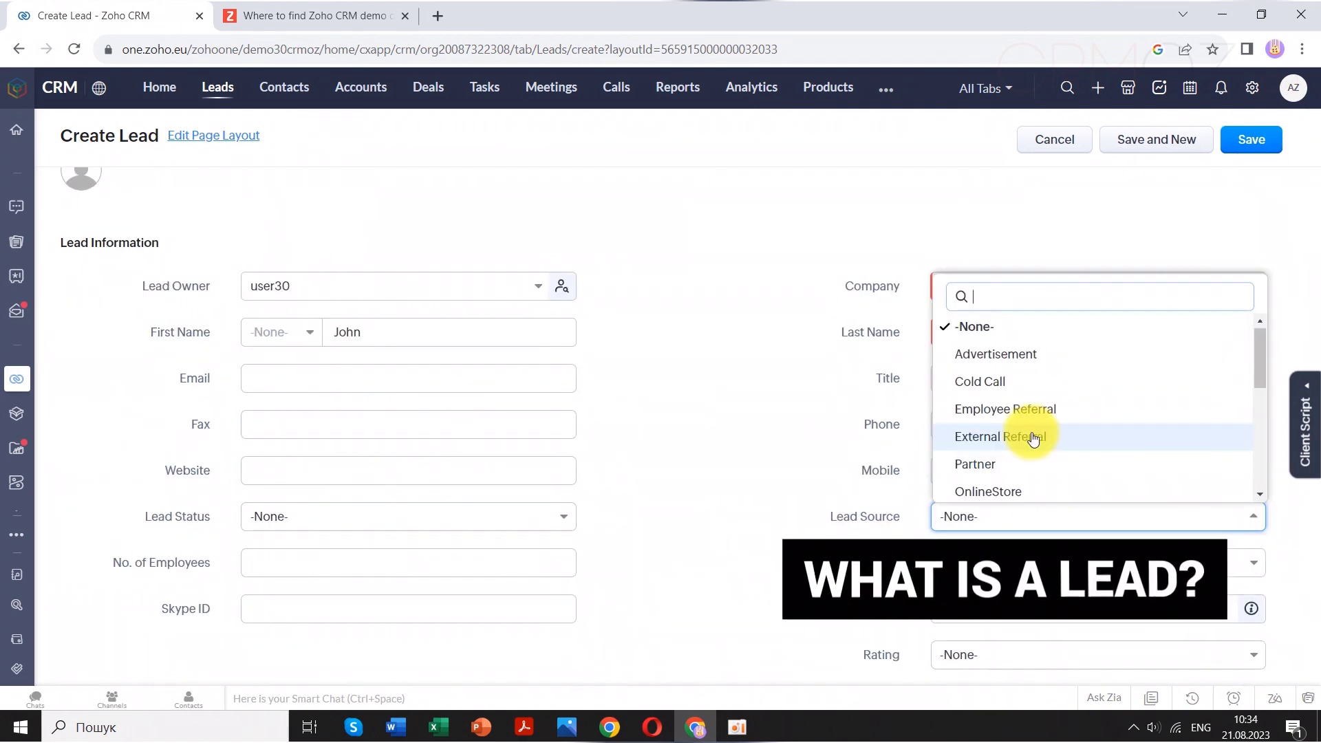
pyautogui.click(1027, 370)
pyautogui.scroll(-2, 696, 477)
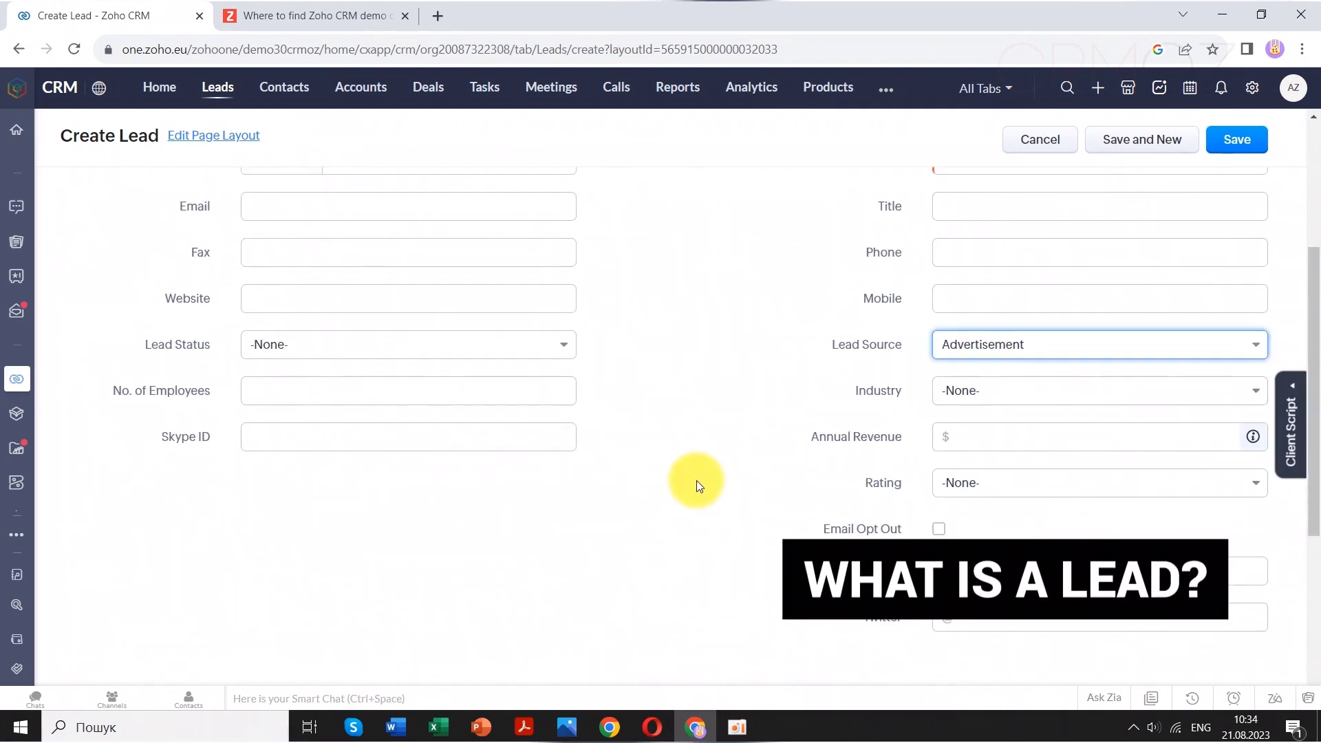
pyautogui.scroll(1, 697, 481)
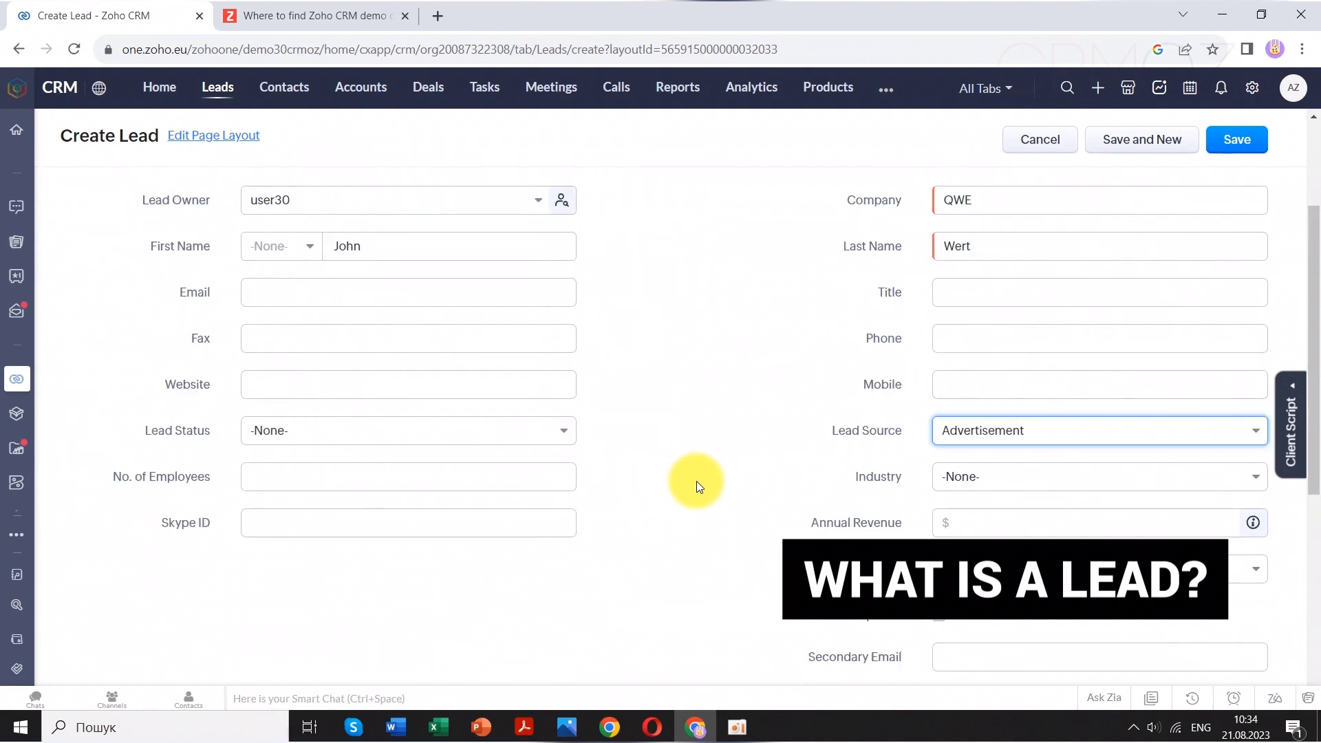
pyautogui.scroll(-5, 696, 486)
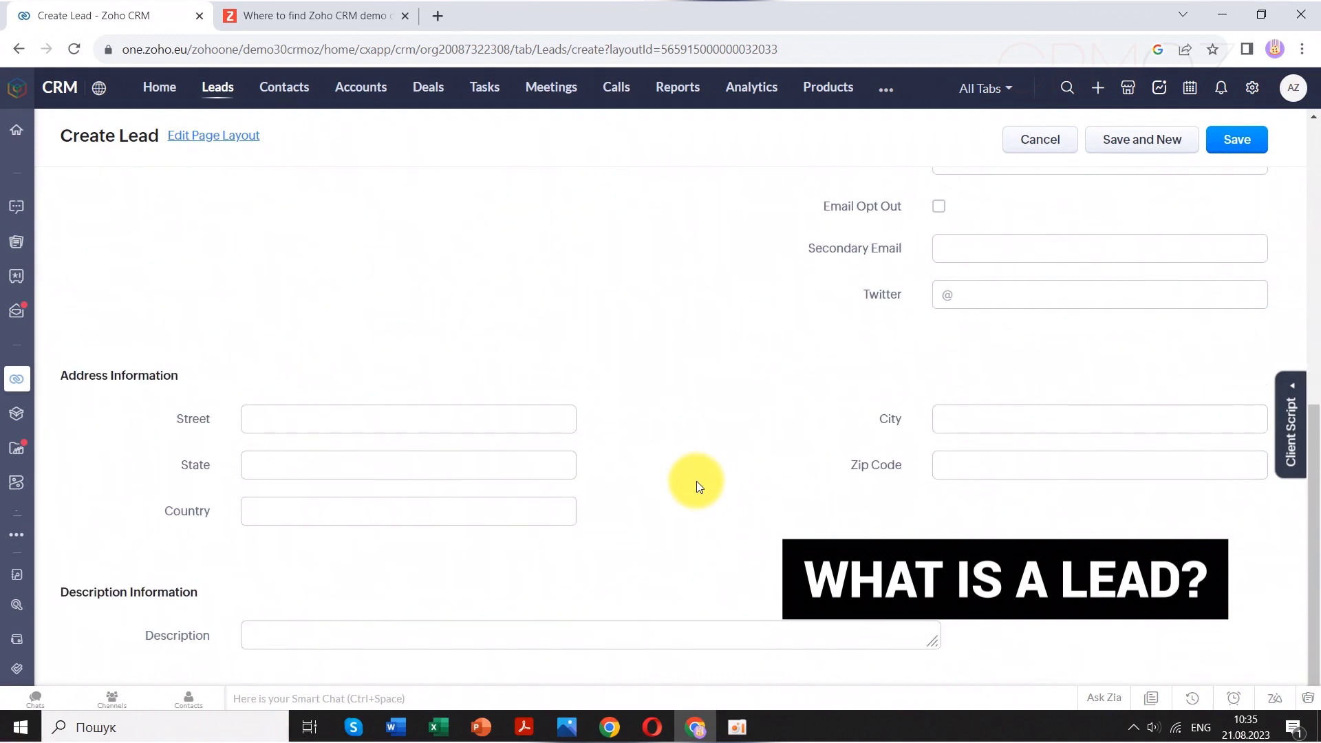
# Save the QWE lead, dismiss the missing email address warning, then start converting it
pyautogui.click(1244, 135)
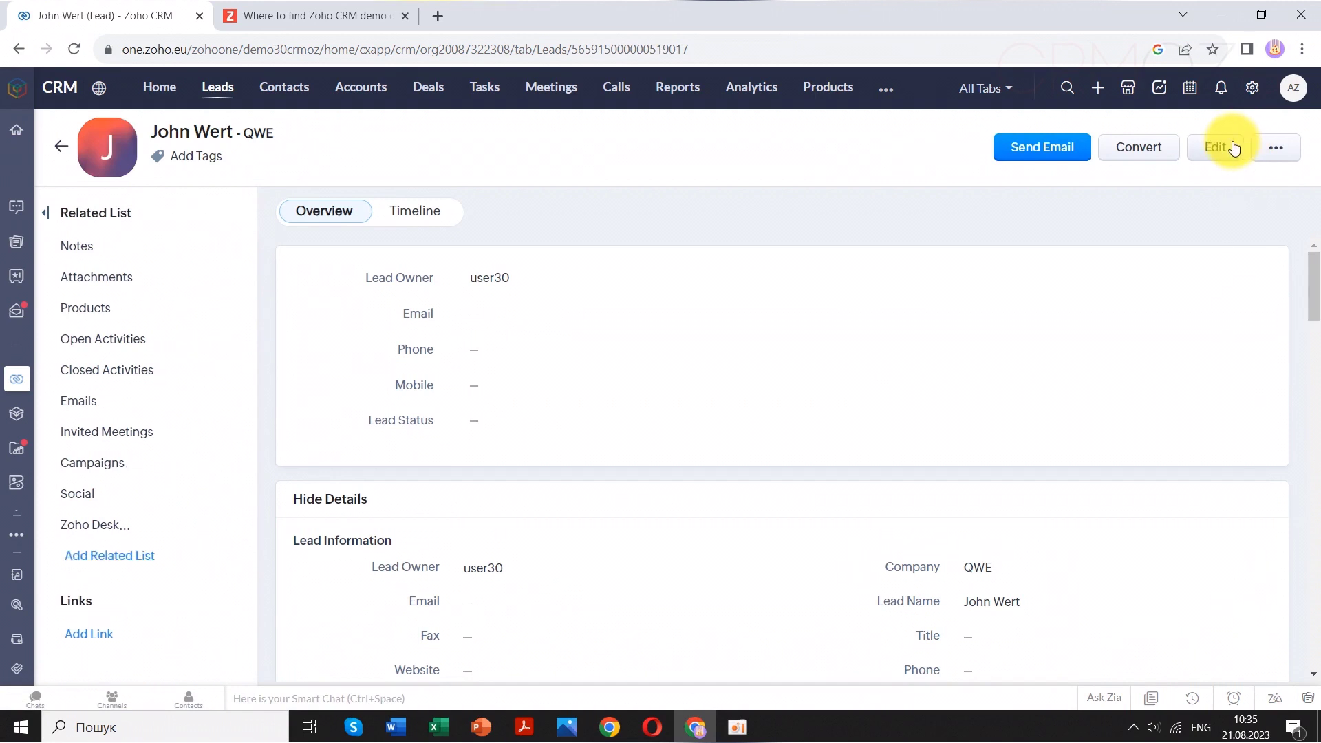
pyautogui.click(128, 416)
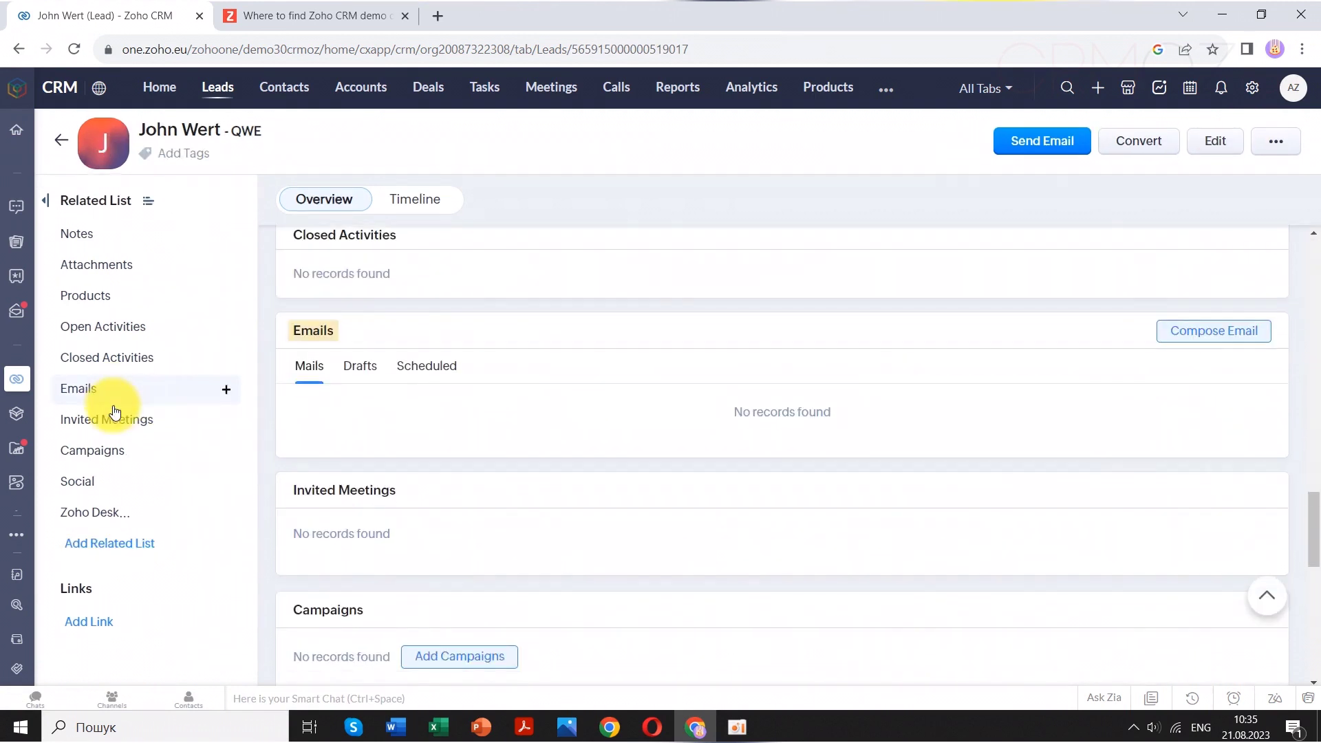
pyautogui.click(1043, 135)
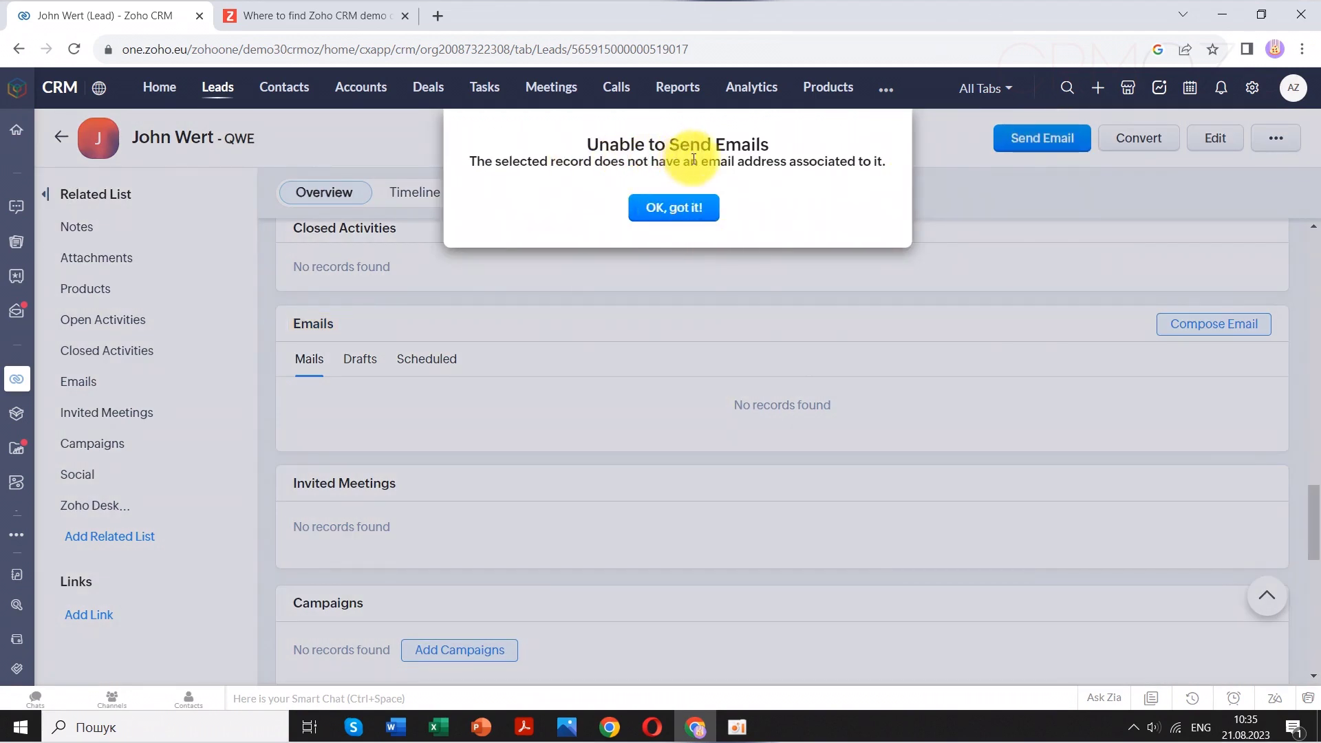
pyautogui.click(676, 207)
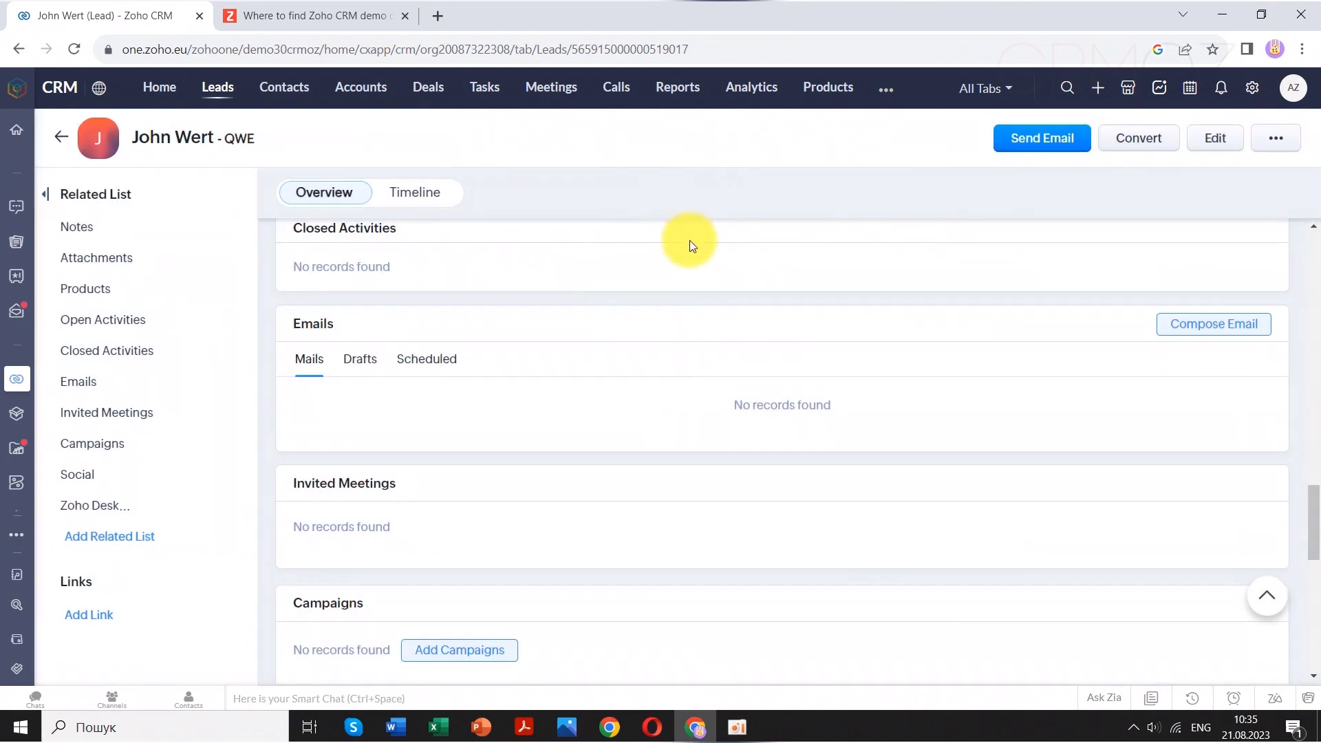
pyautogui.click(1137, 141)
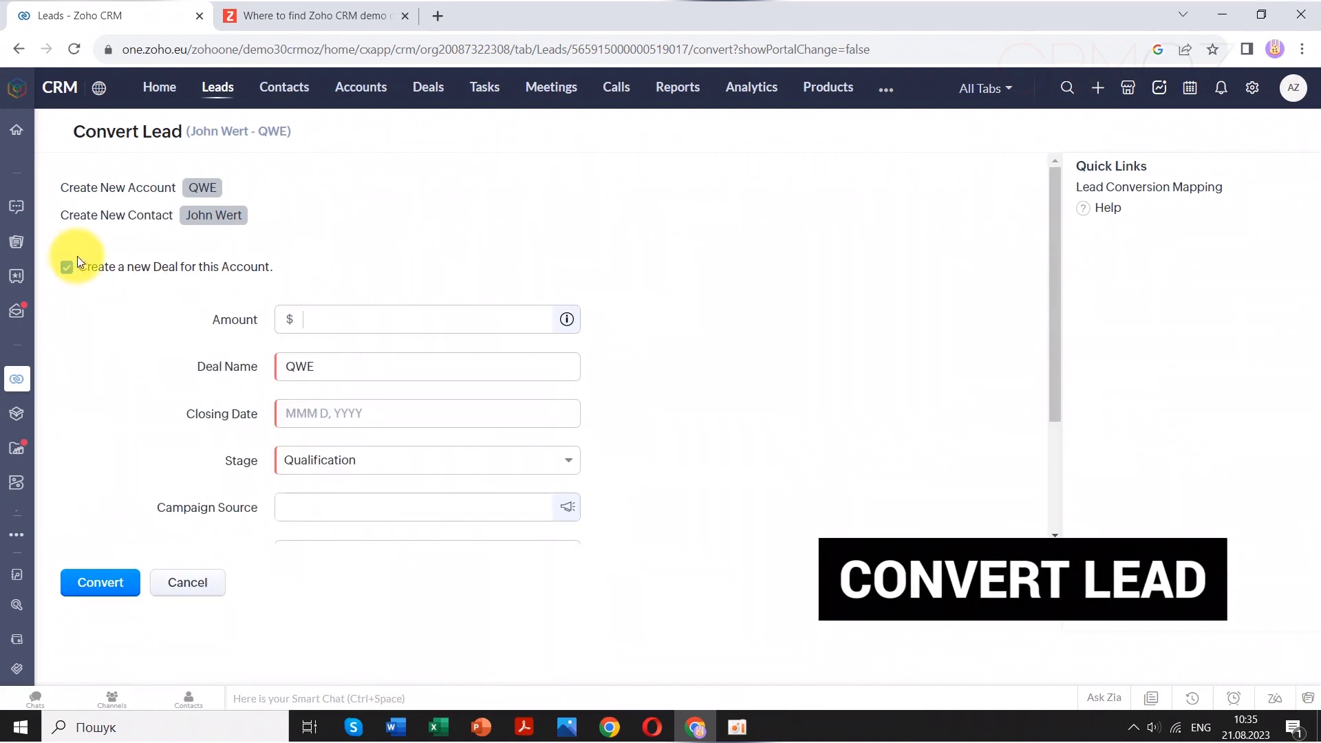
# Convert the QWE lead with a deal closing Aug 24, 2023, amount 444, contact role Developer/Evaluator
pyautogui.click(369, 412)
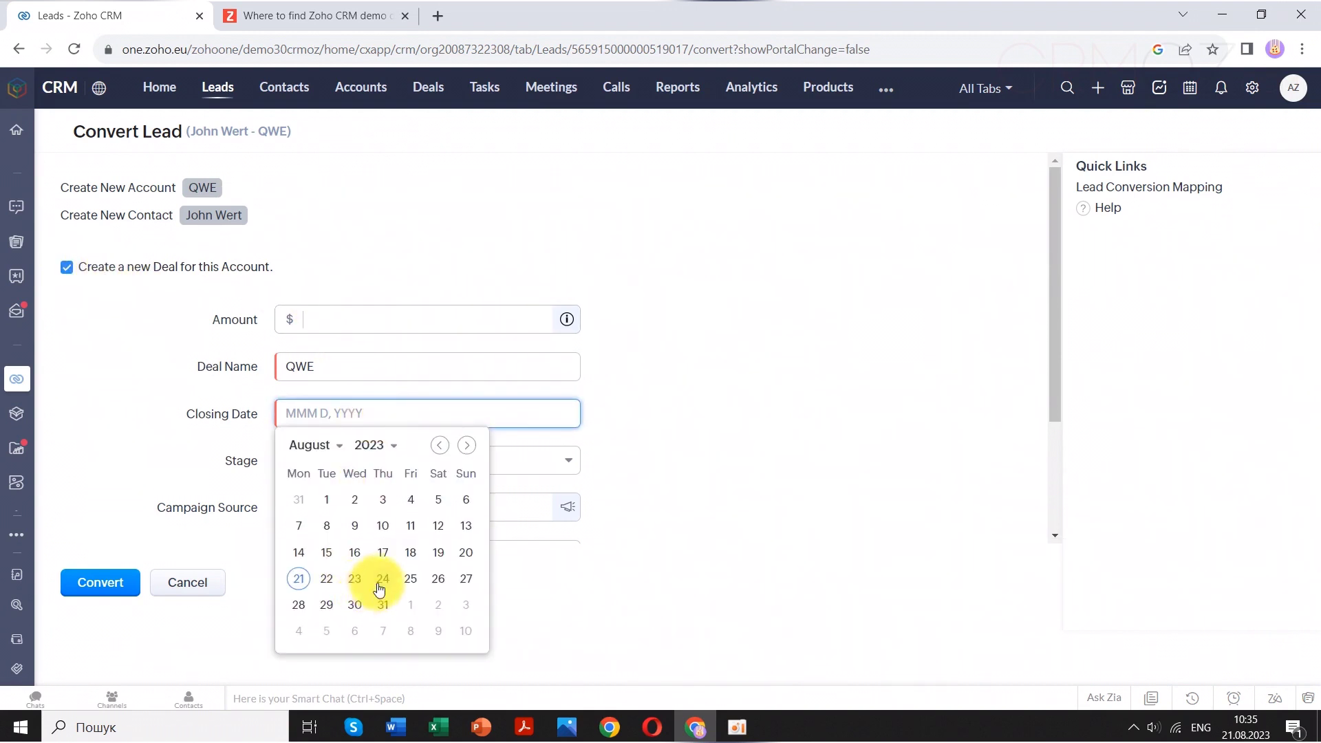
pyautogui.click(383, 579)
pyautogui.click(328, 325)
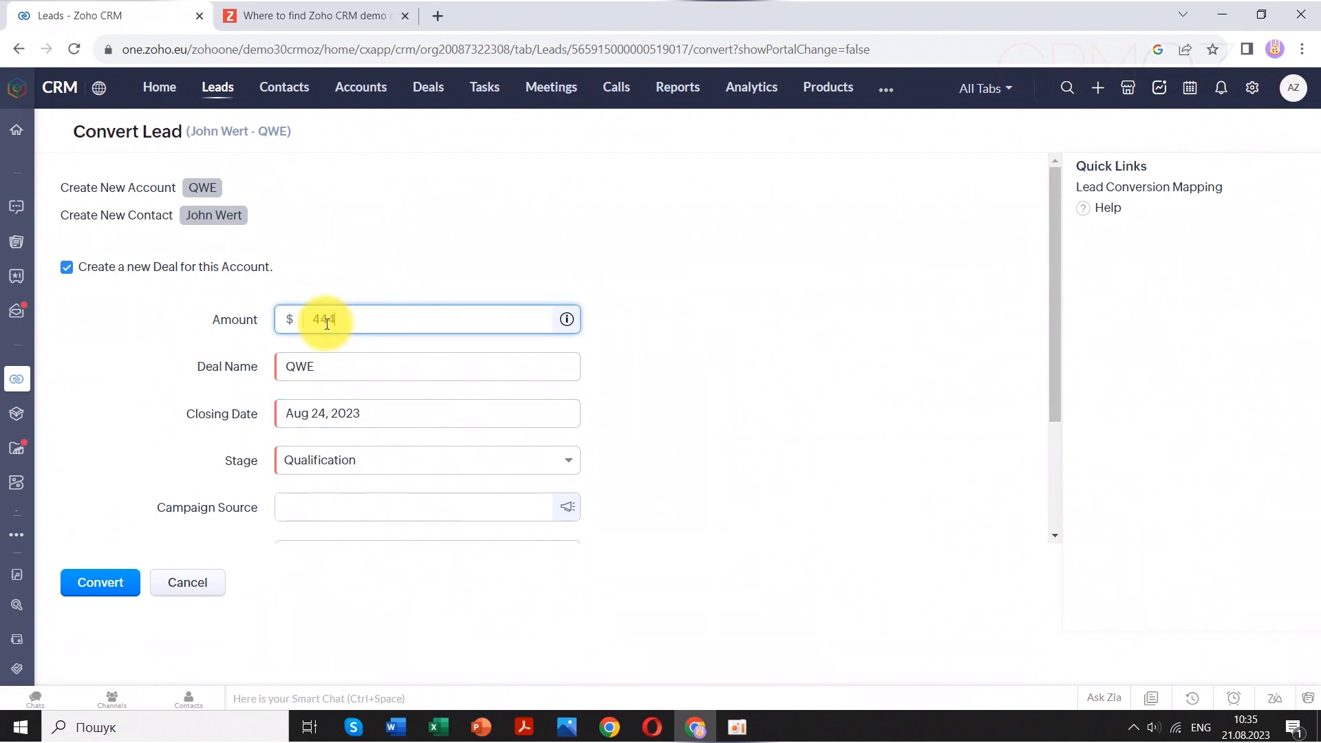
pyautogui.click(735, 311)
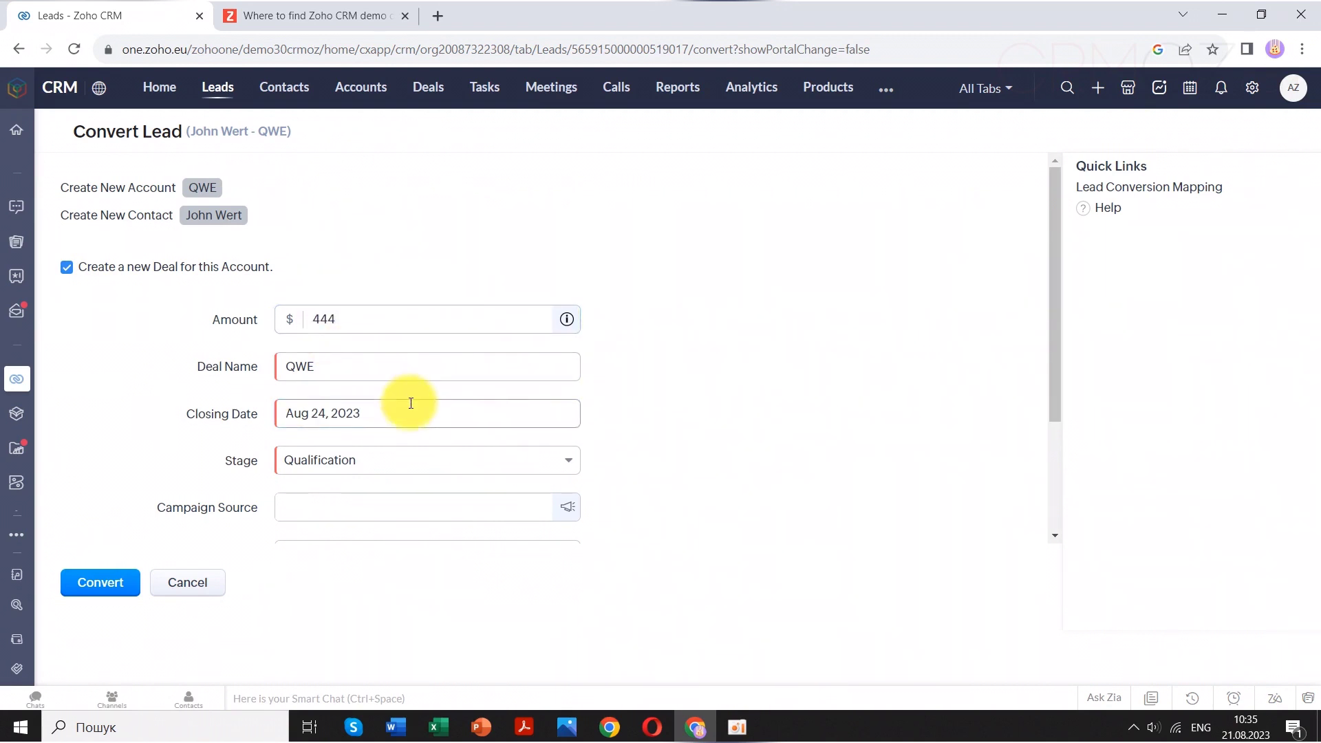
pyautogui.scroll(-2, 406, 398)
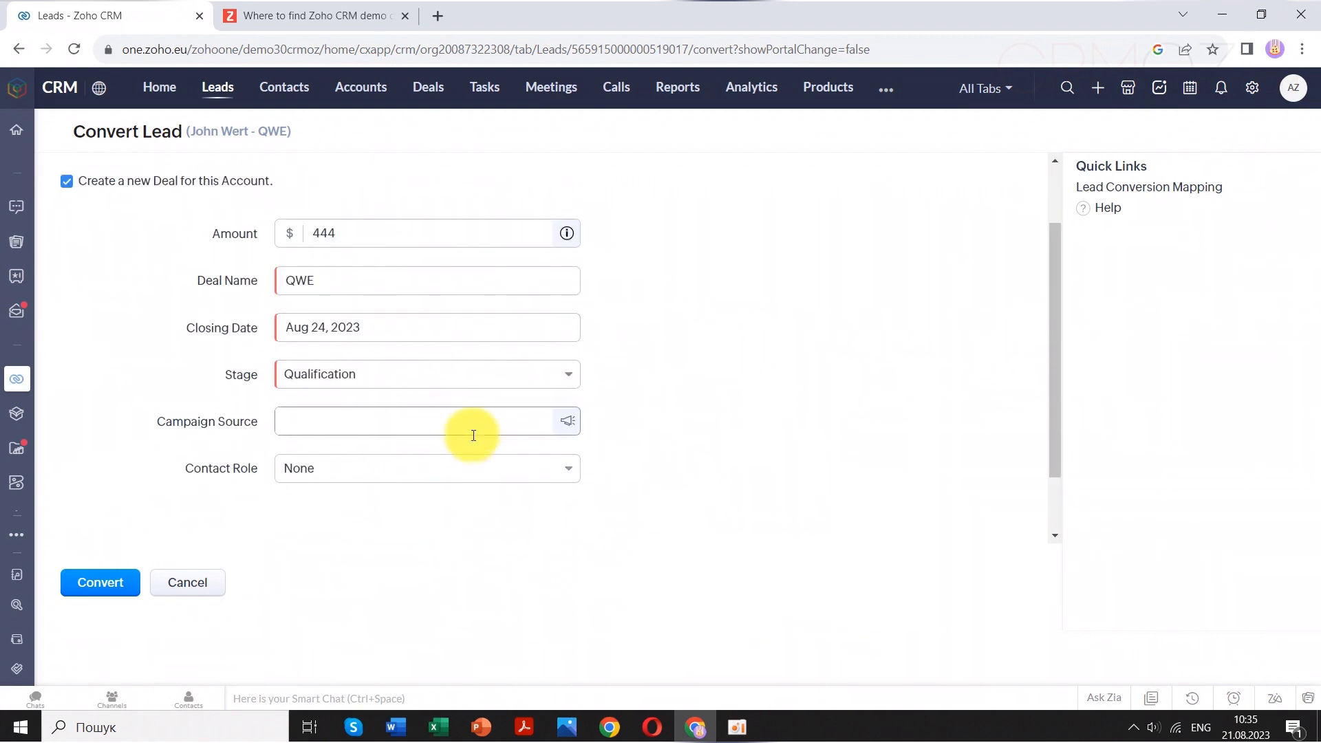
pyautogui.click(360, 478)
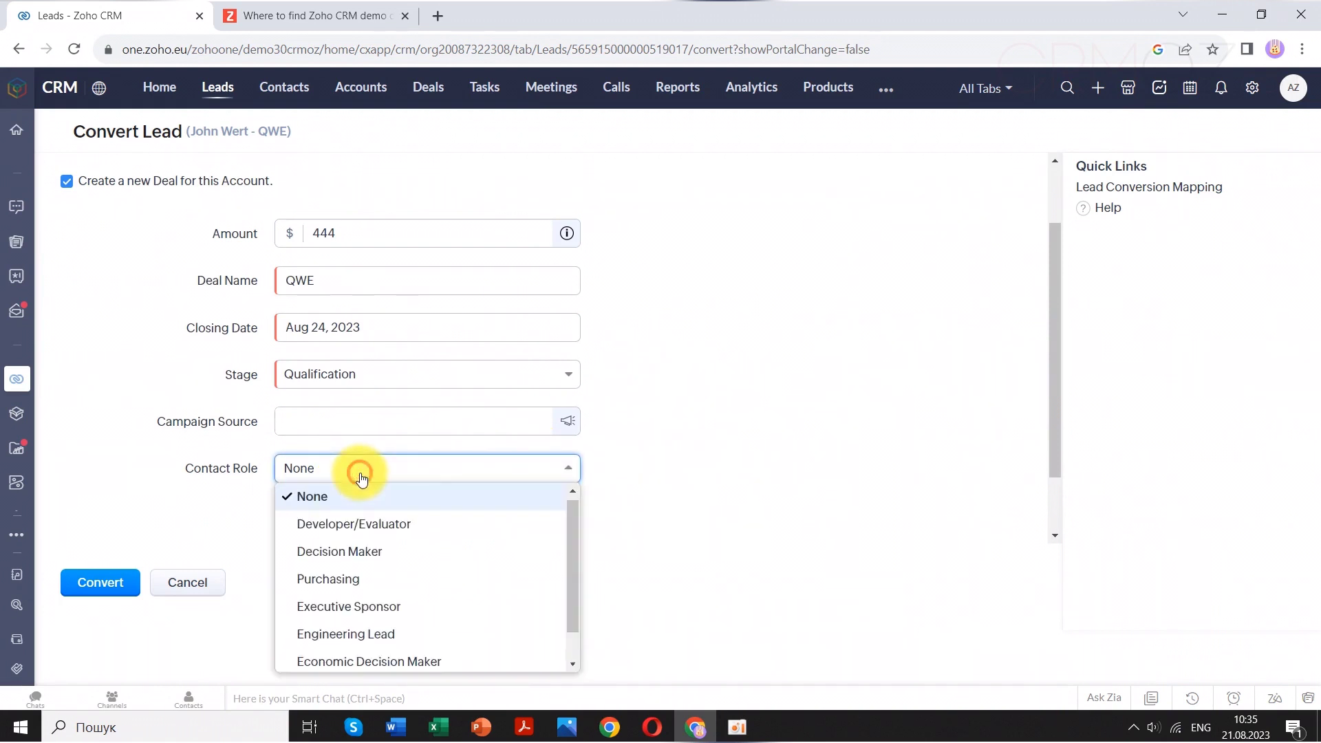
pyautogui.click(380, 526)
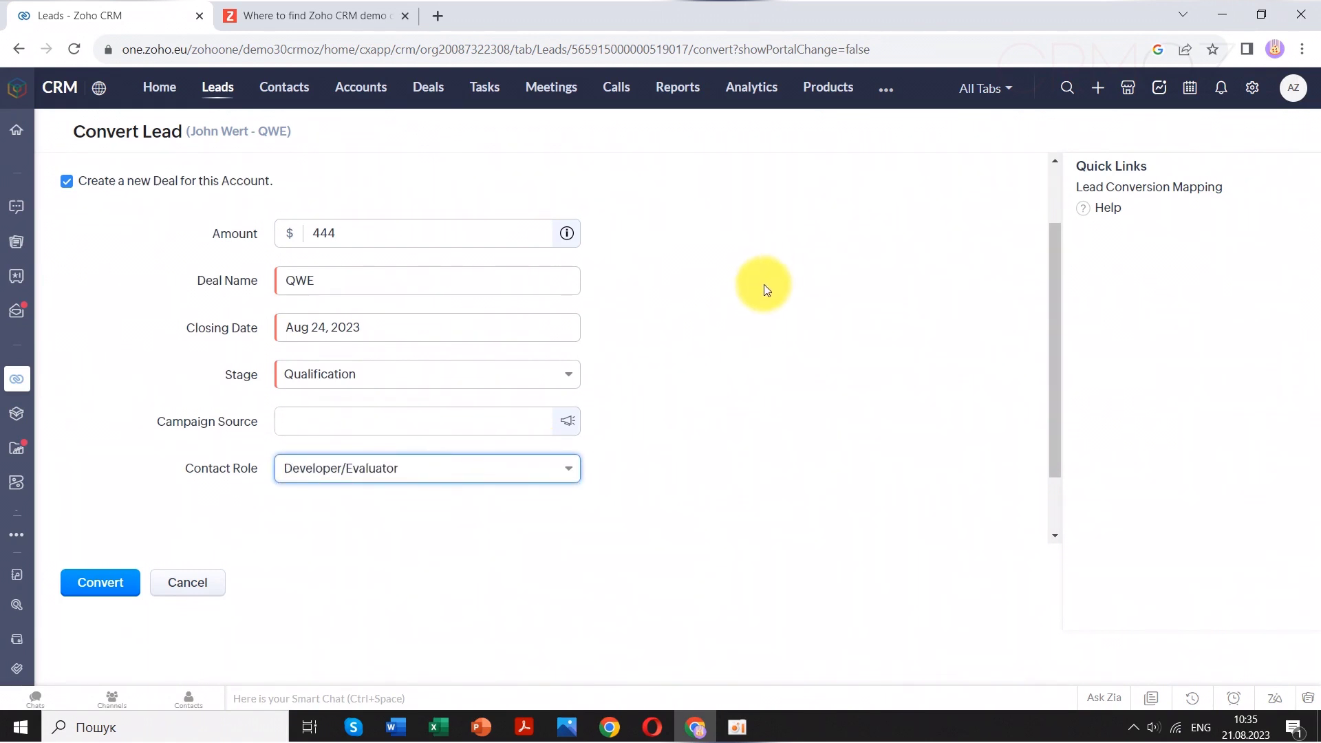
pyautogui.scroll(-2, 766, 282)
pyautogui.click(98, 584)
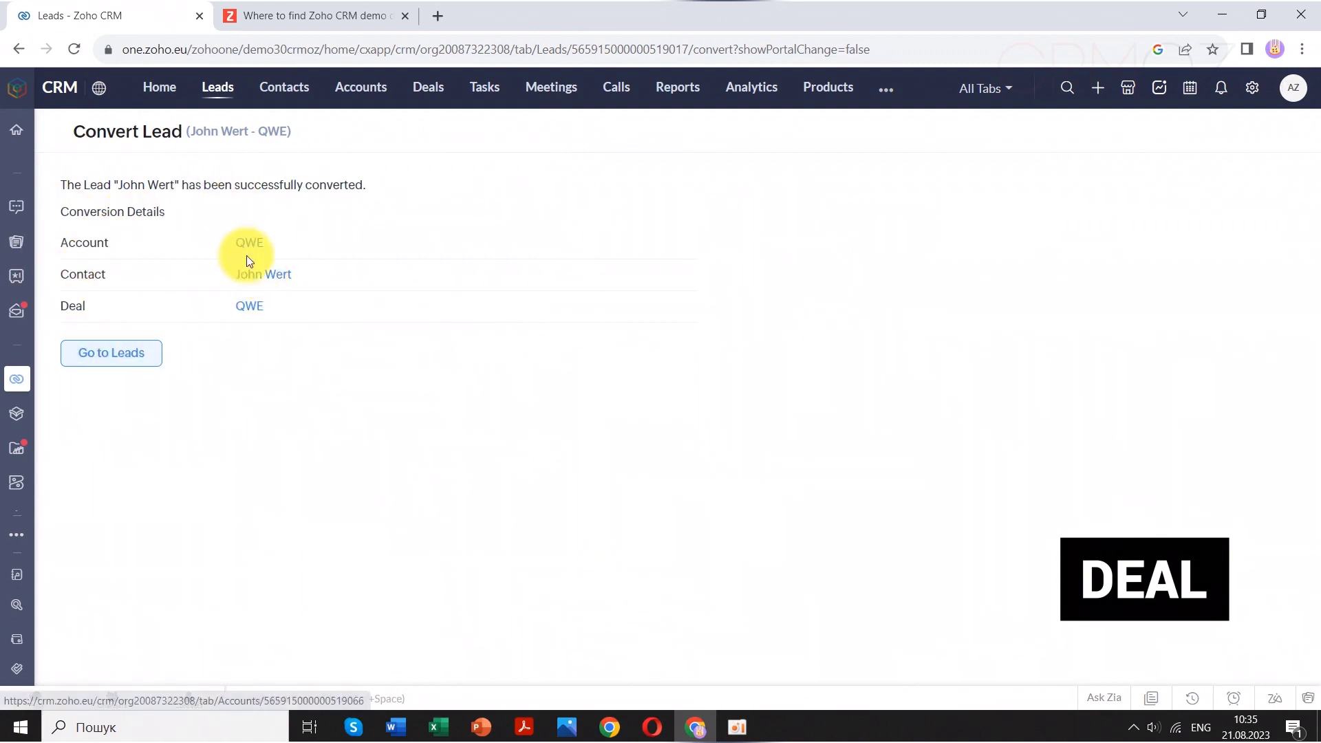
# Open the QWE deal, check its stage history, and move it to Id. Decision Makers
pyautogui.click(252, 309)
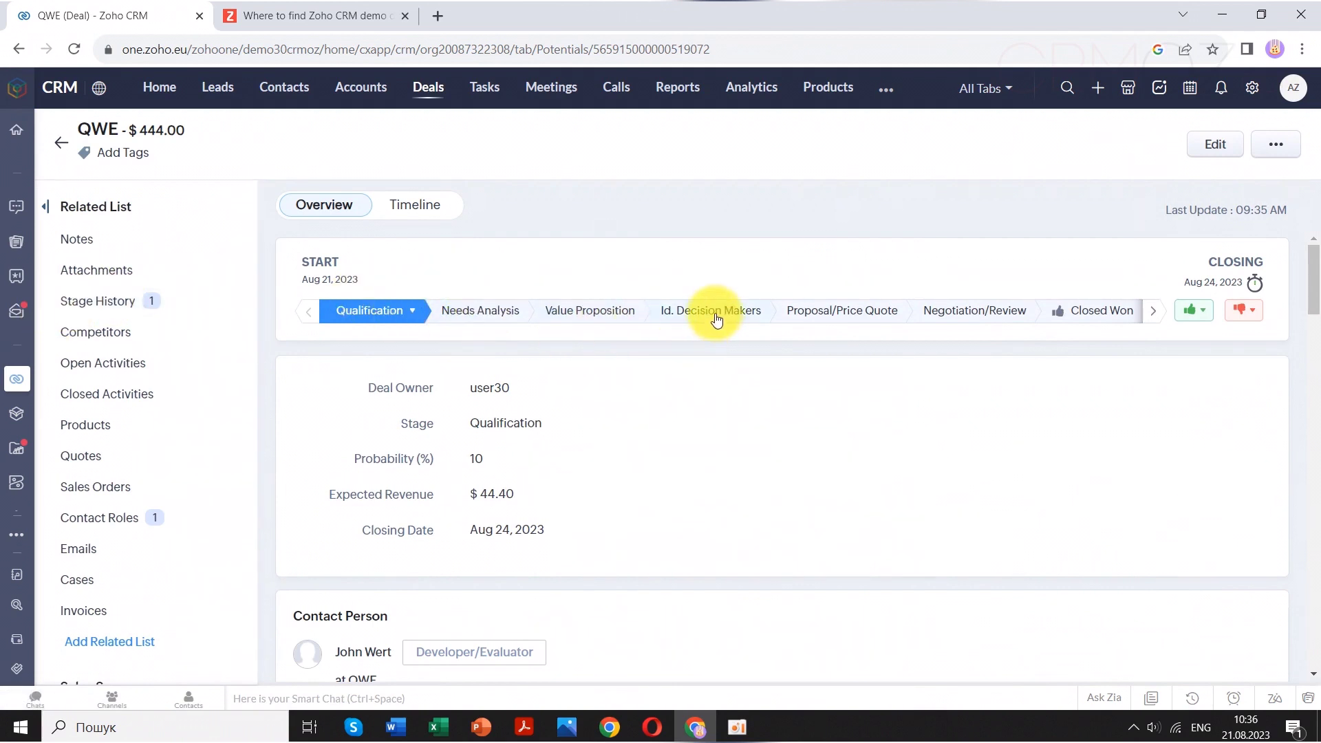
pyautogui.click(110, 303)
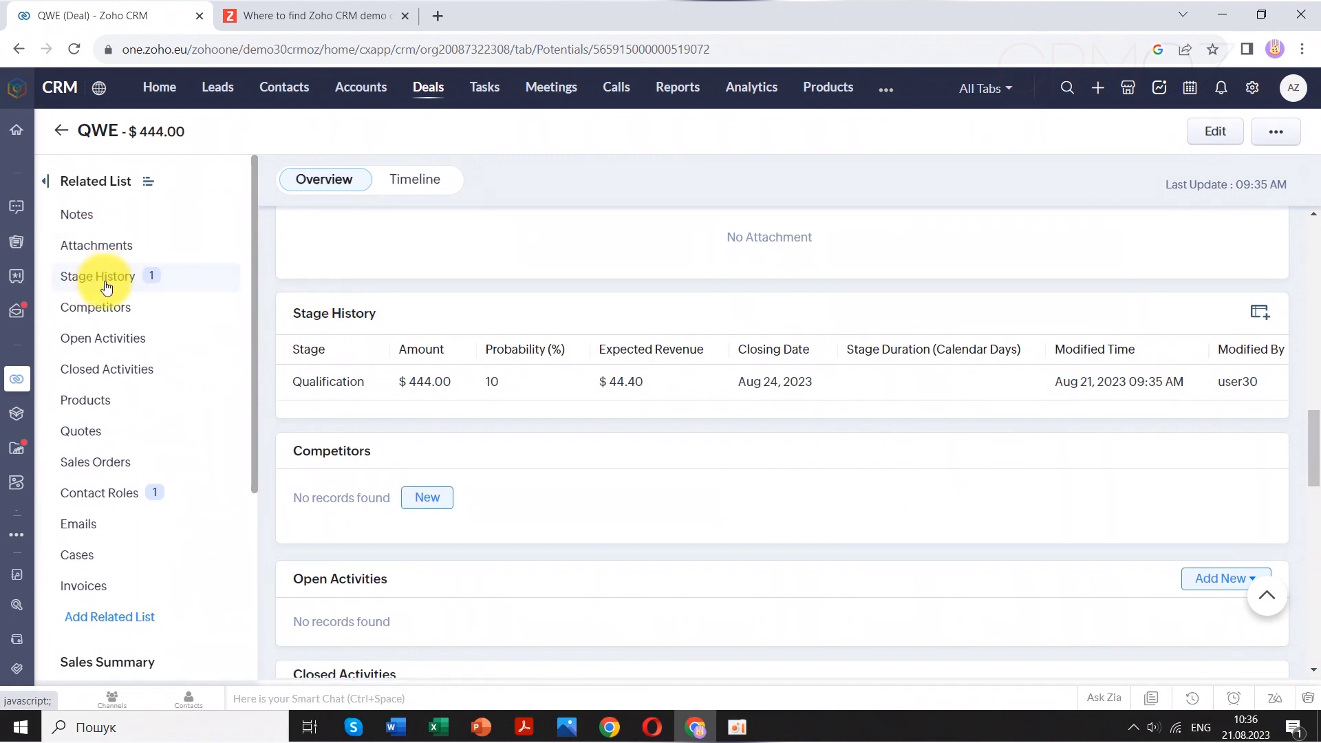
pyautogui.scroll(10, 654, 475)
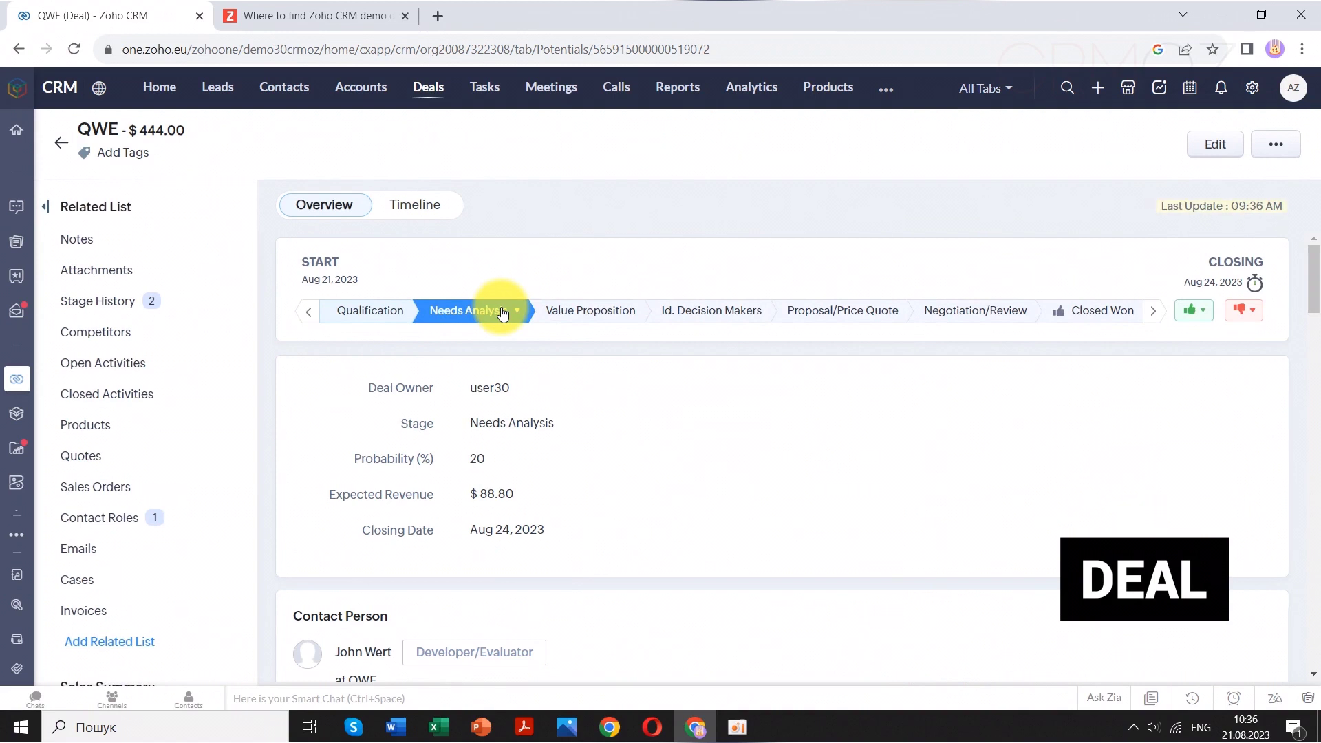
pyautogui.click(606, 318)
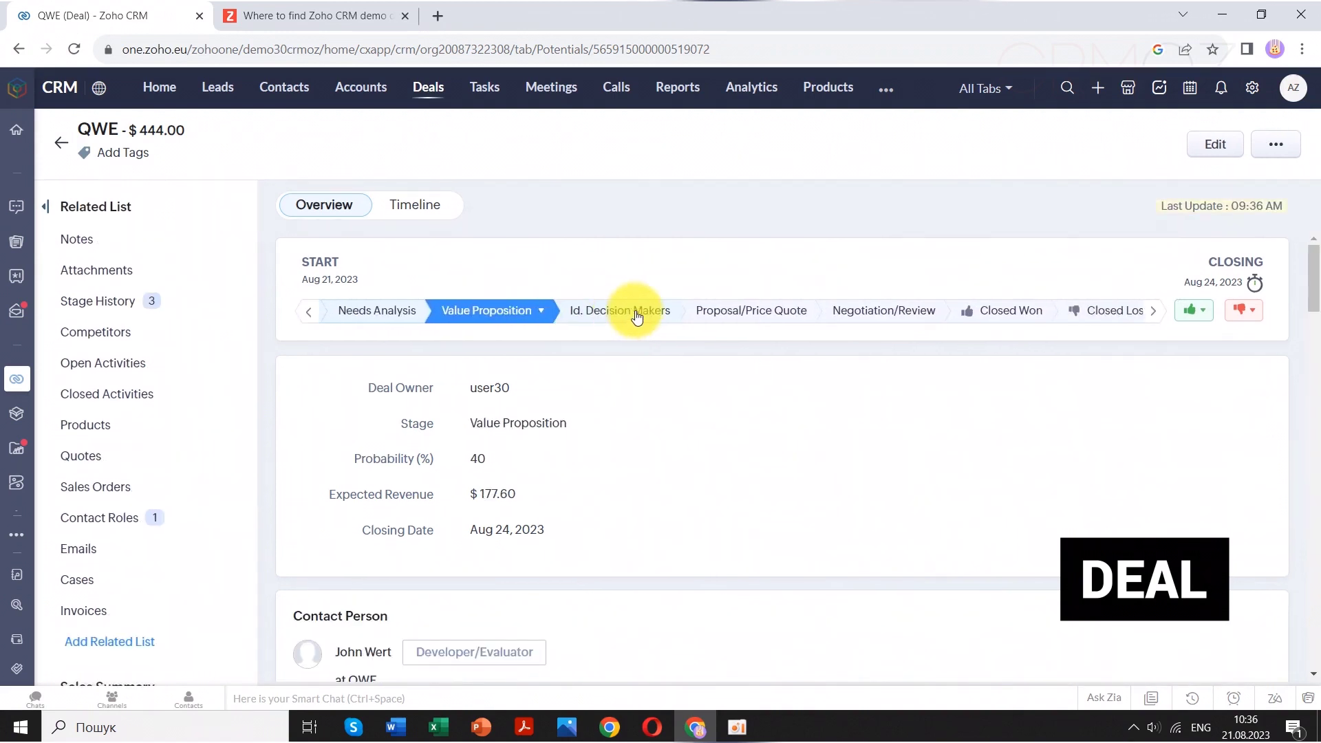
pyautogui.click(636, 316)
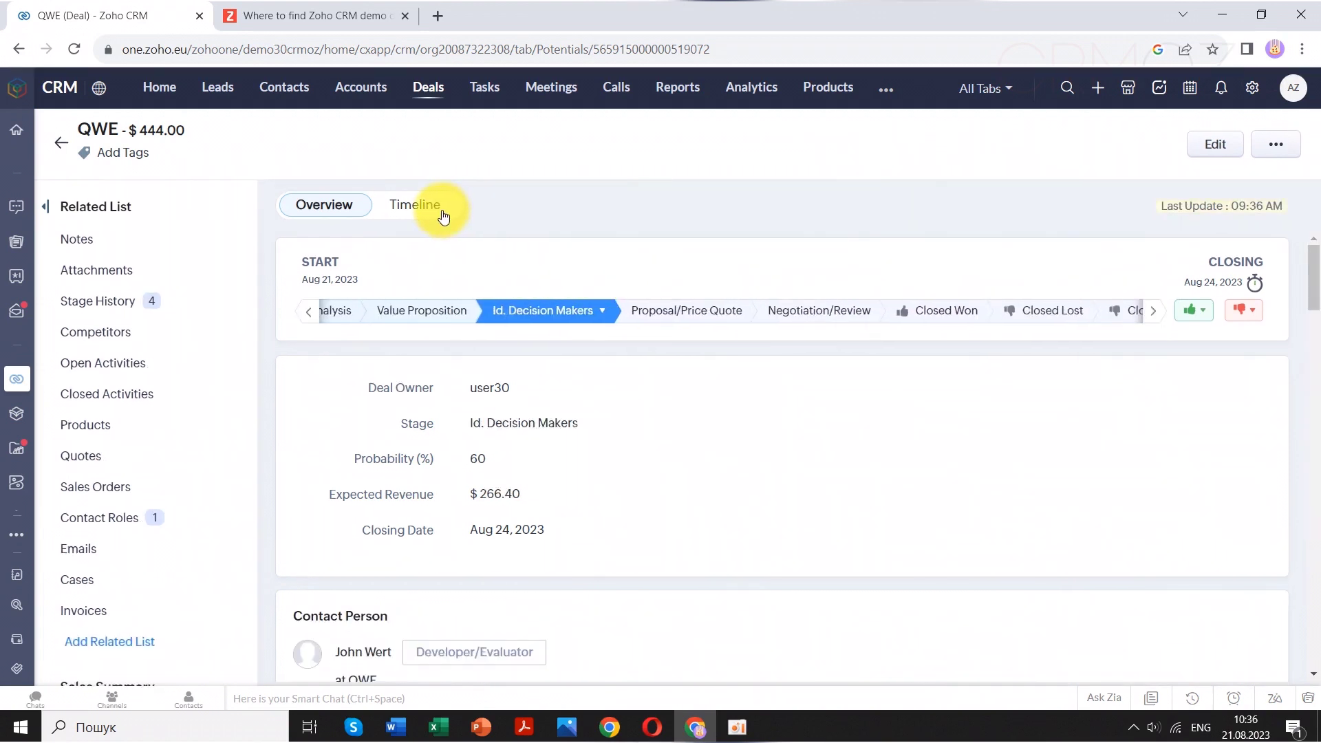
# Review the QWE deal's timeline, contact roles and stage history, then start a new task
pyautogui.click(443, 218)
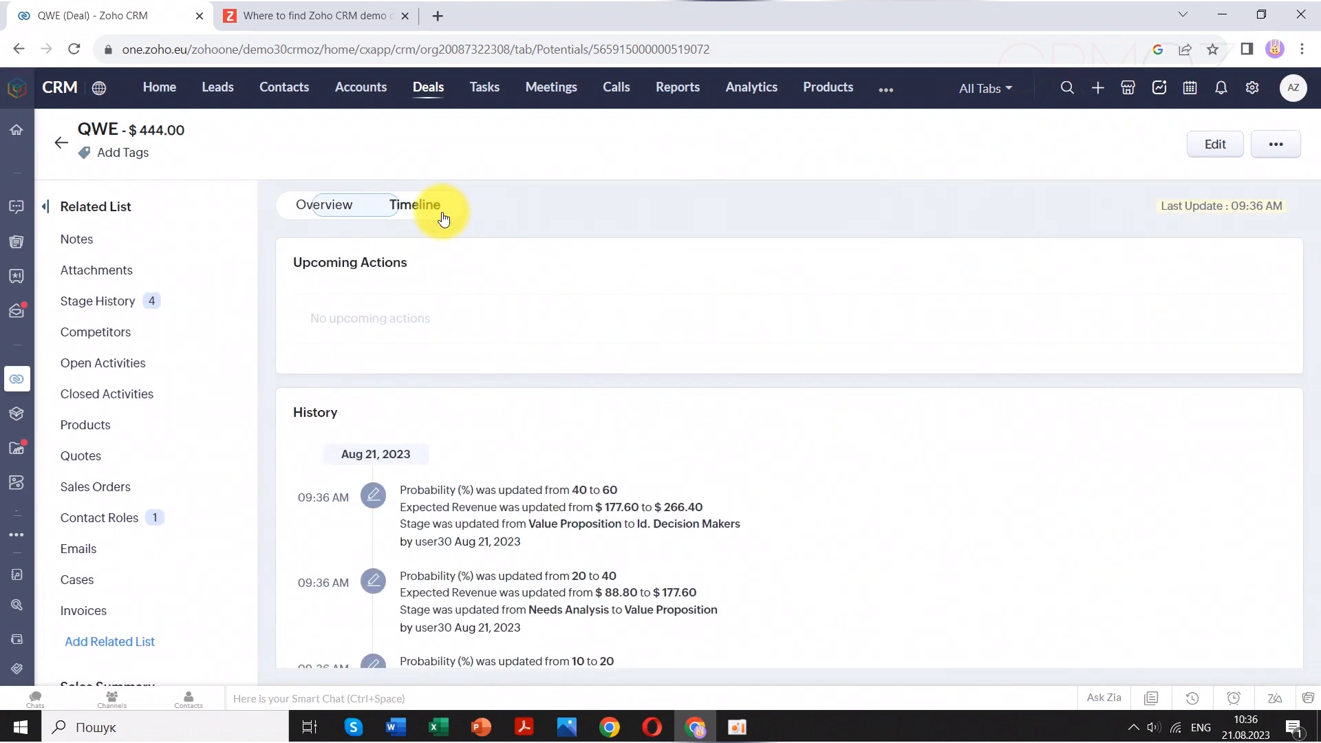
pyautogui.scroll(-2, 528, 366)
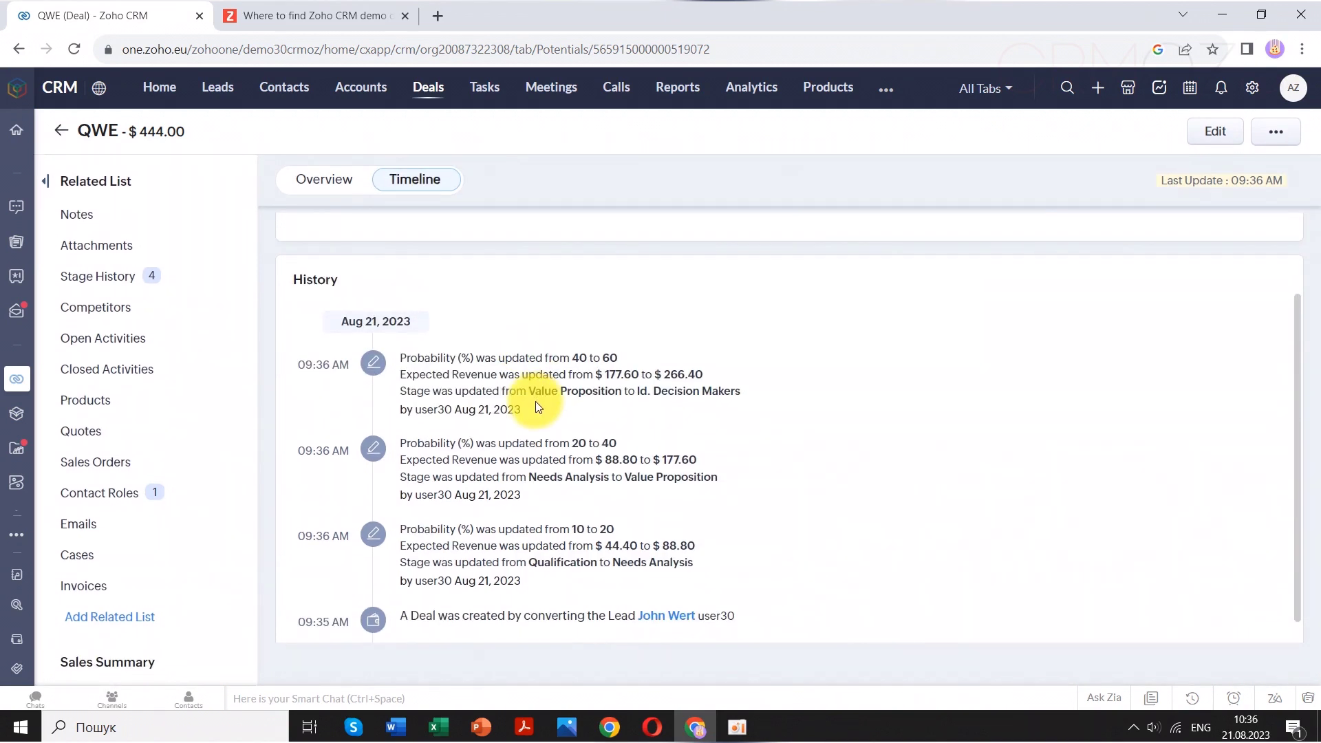
pyautogui.click(106, 494)
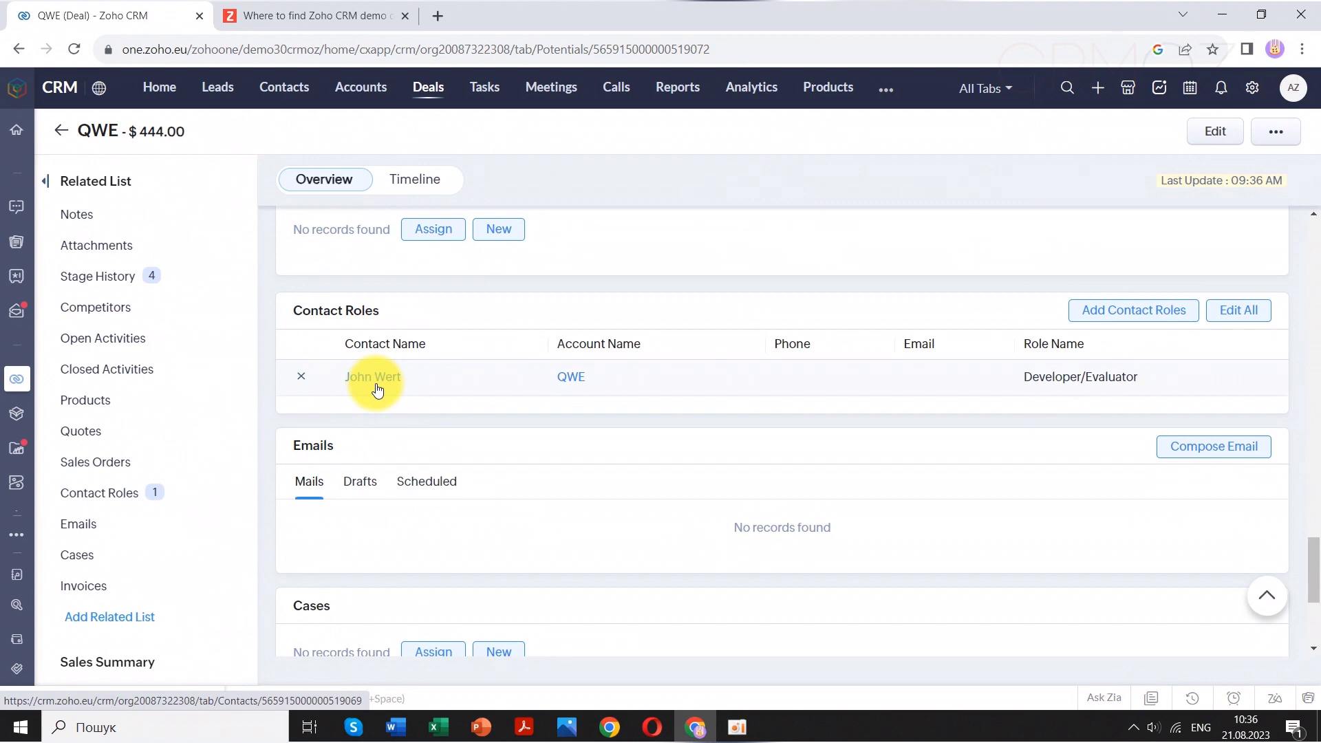
pyautogui.click(86, 279)
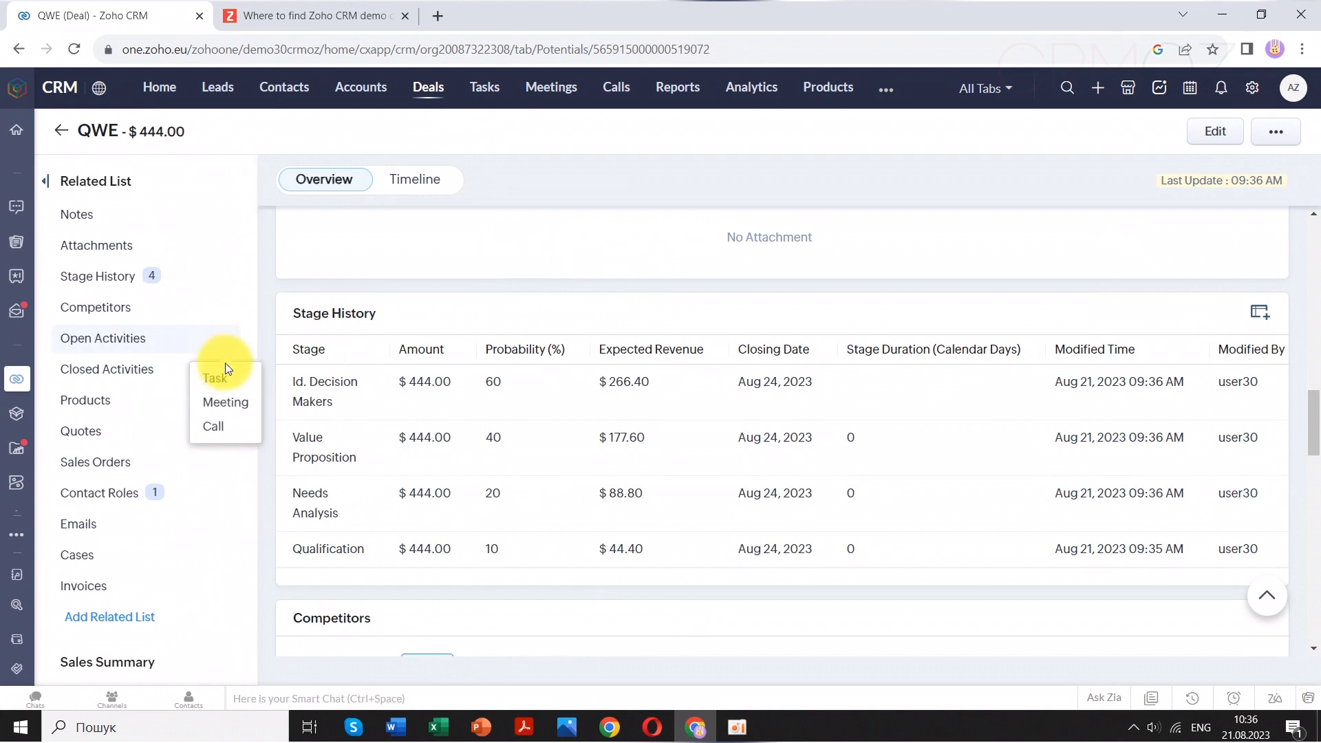
pyautogui.click(229, 379)
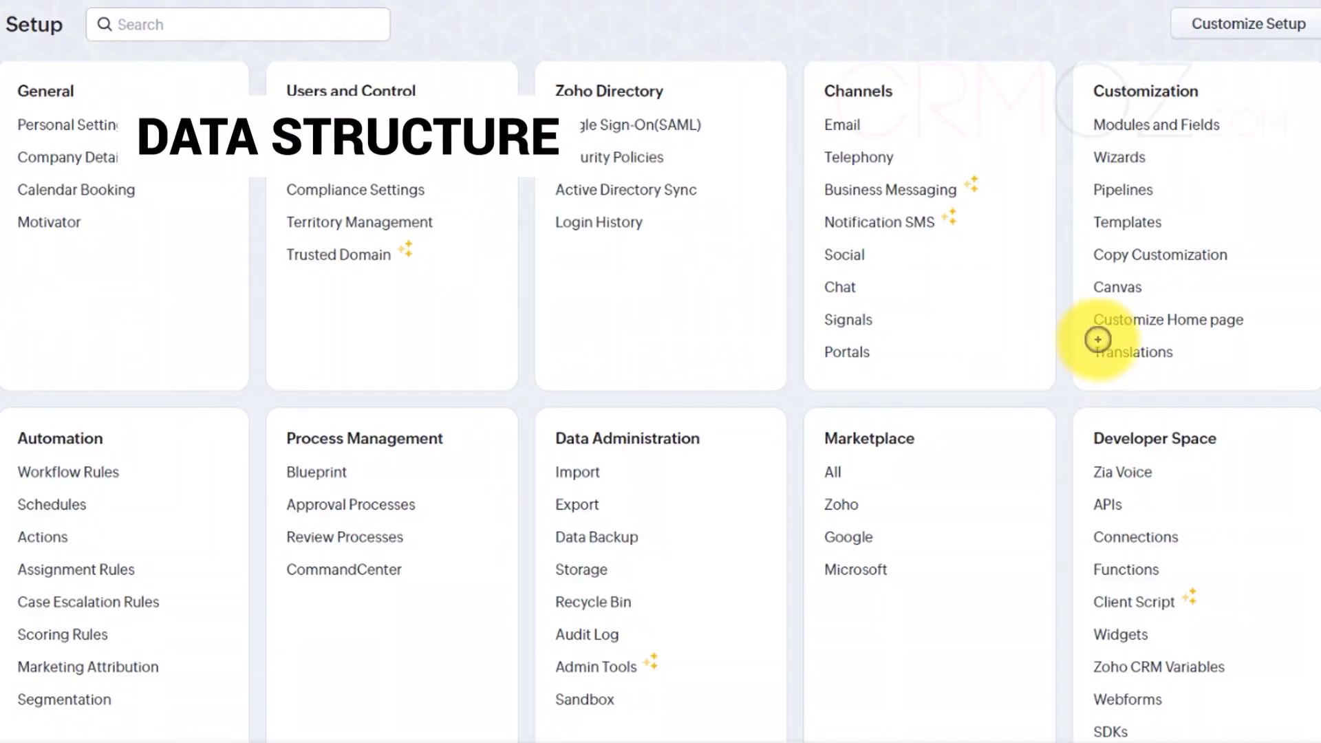
# Draw an orange D over Customization and a green L over Channels on the Setup page
pyautogui.moveTo(1114, 127); pyautogui.dragTo(1132, 352)
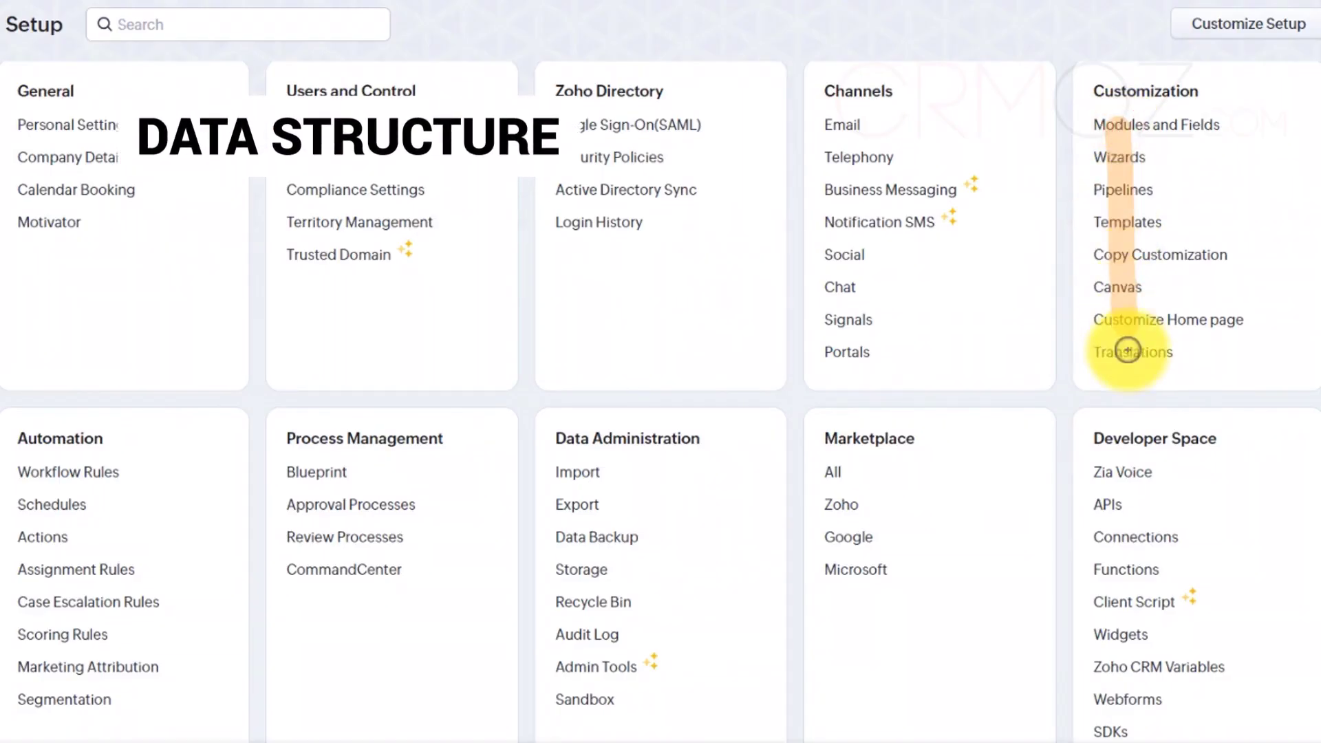
pyautogui.click(1134, 138)
pyautogui.moveTo(1133, 139)
pyautogui.mouseDown()
pyautogui.moveTo(1232, 197)
pyautogui.moveTo(1197, 314)
pyautogui.moveTo(1154, 309)
pyautogui.mouseUp()
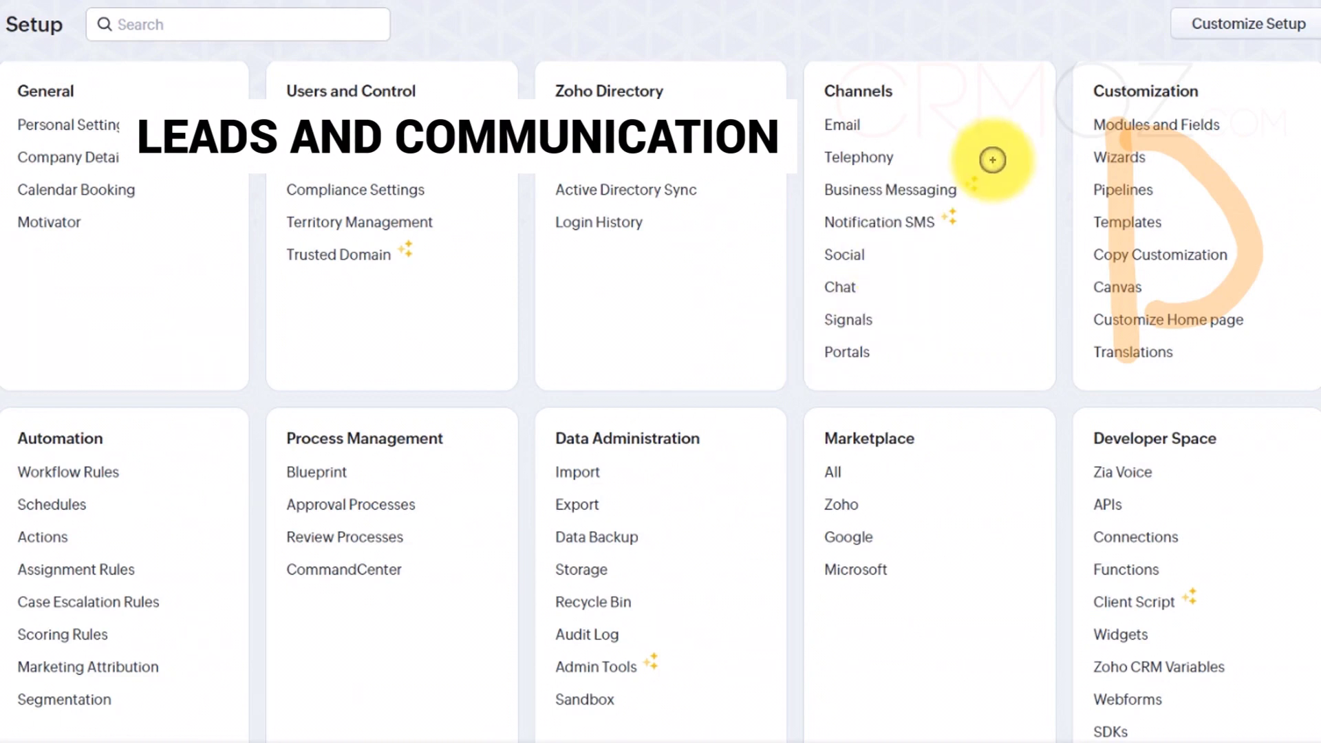
pyautogui.moveTo(872, 148)
pyautogui.mouseDown()
pyautogui.moveTo(852, 348)
pyautogui.moveTo(961, 328)
pyautogui.moveTo(960, 308)
pyautogui.mouseUp()
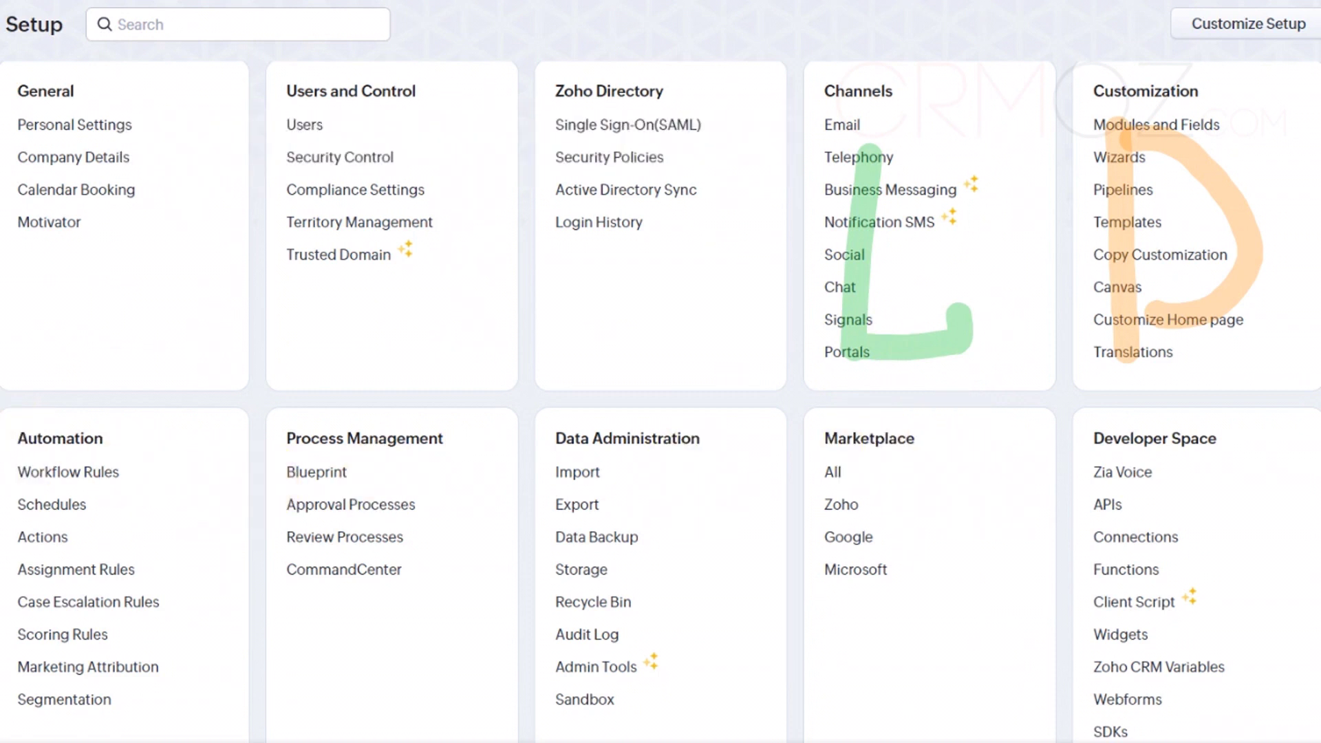
pyautogui.moveTo(7, 299)
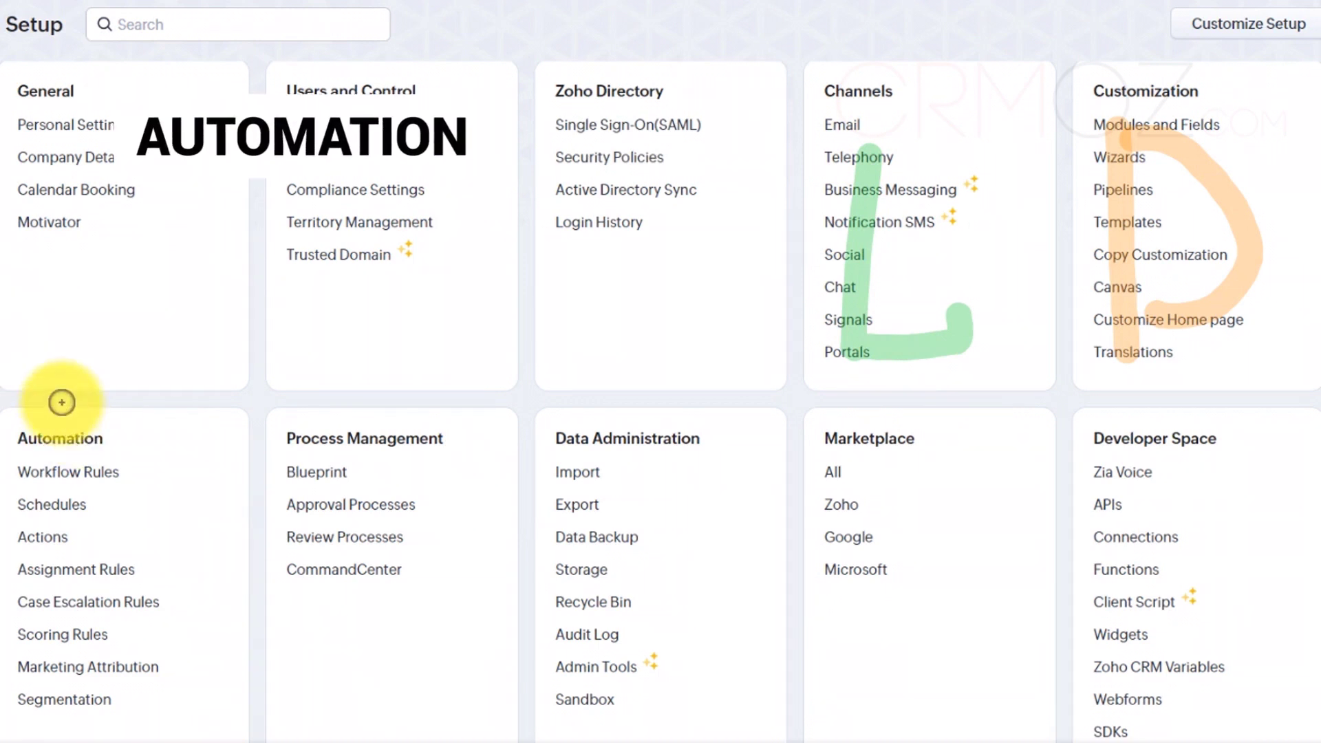
# With the red pen, circle Automation and Process Management and draw an A
pyautogui.click(61, 400)
pyautogui.moveTo(19, 443)
pyautogui.mouseDown()
pyautogui.moveTo(65, 708)
pyautogui.moveTo(266, 738)
pyautogui.moveTo(495, 678)
pyautogui.moveTo(499, 489)
pyautogui.moveTo(163, 369)
pyautogui.moveTo(23, 407)
pyautogui.mouseUp()
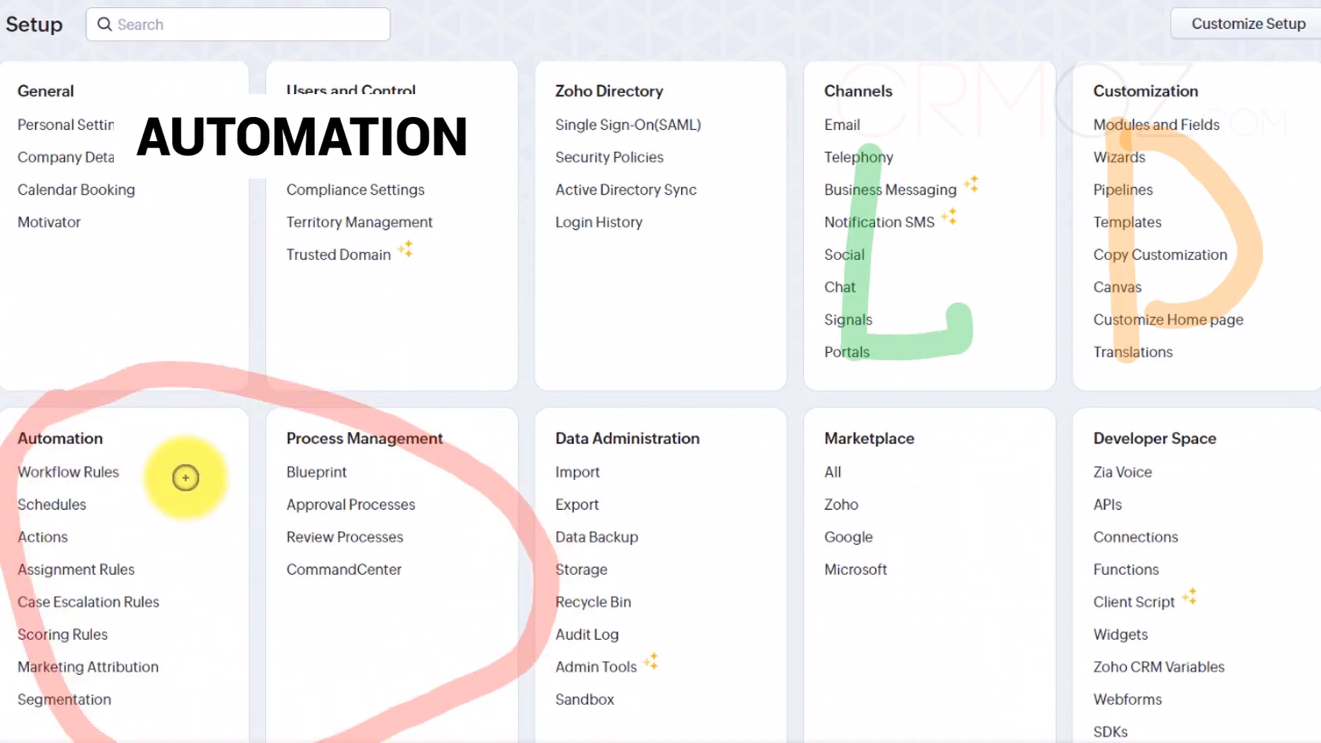
pyautogui.moveTo(201, 459); pyautogui.dragTo(110, 633)
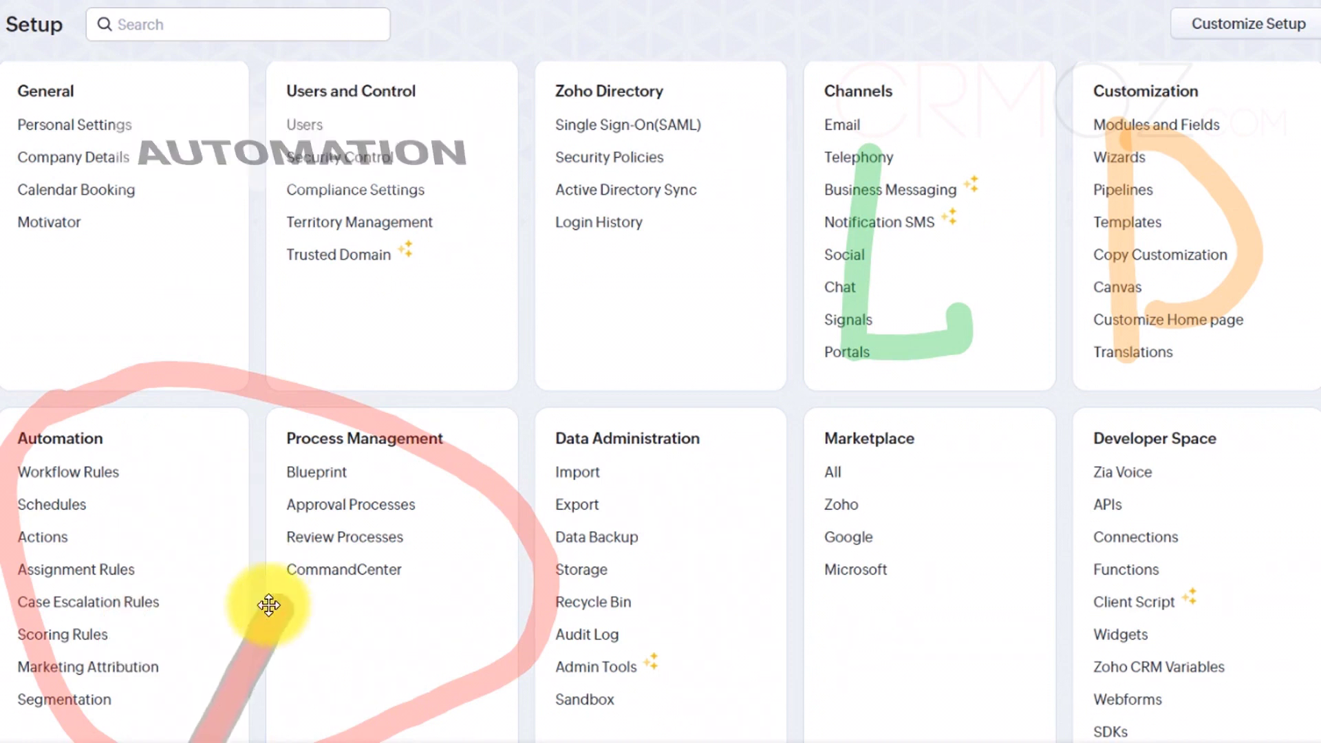
pyautogui.moveTo(335, 646); pyautogui.dragTo(236, 498)
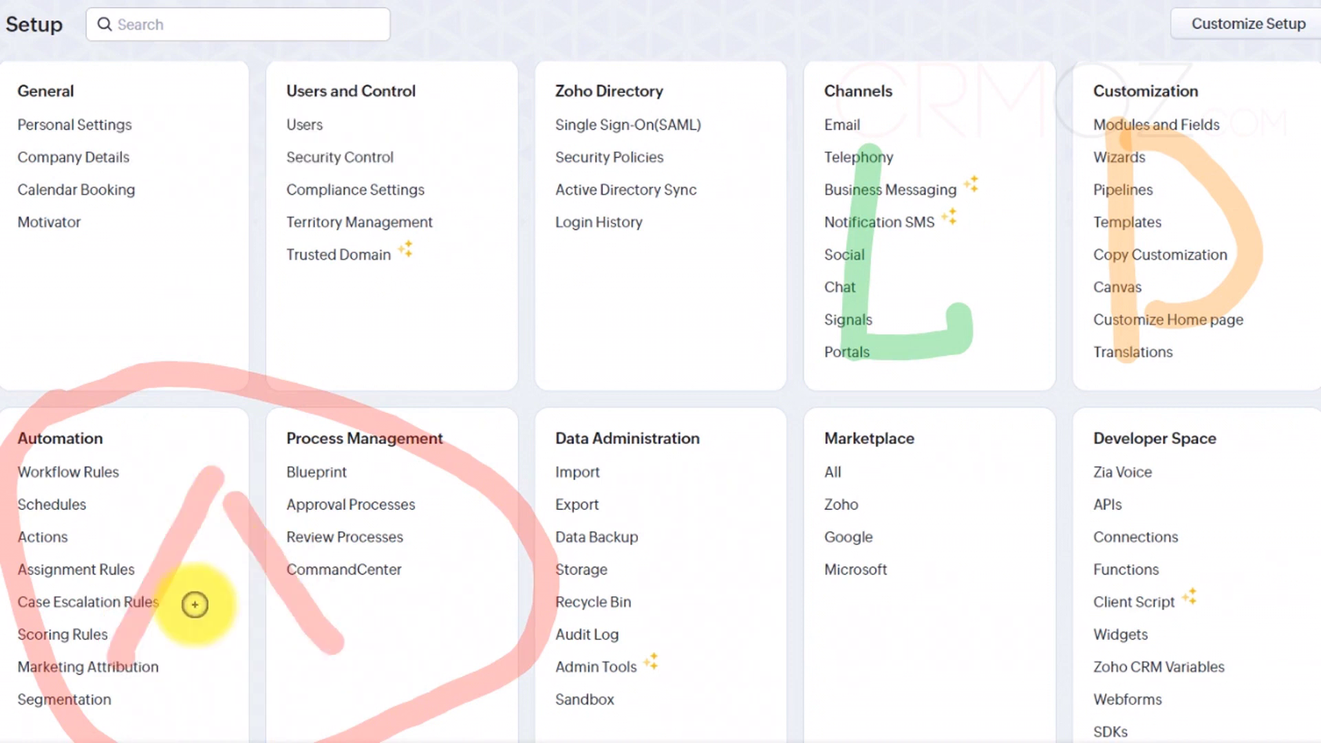
pyautogui.moveTo(214, 593); pyautogui.dragTo(258, 600)
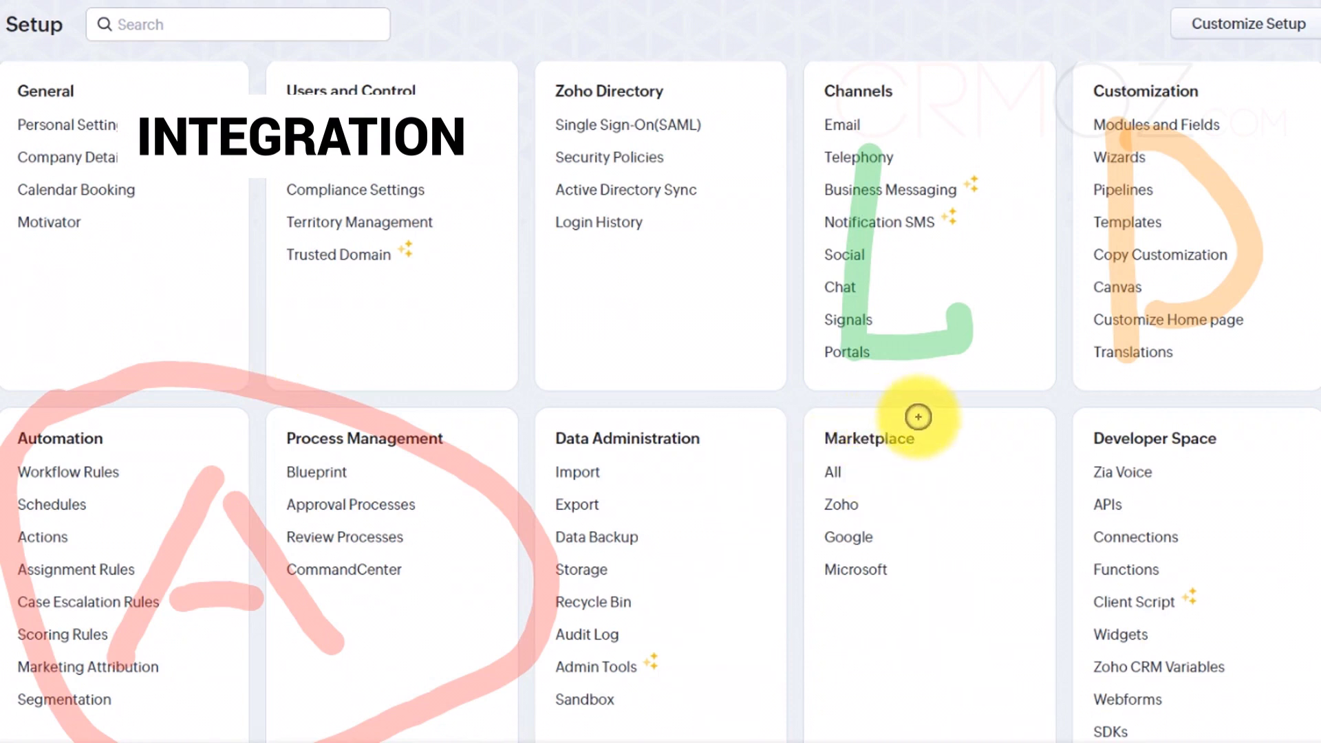
# Circle Marketplace and Developer Space in yellow and draw an exclamation mark inside
pyautogui.moveTo(977, 412)
pyautogui.mouseDown()
pyautogui.moveTo(770, 507)
pyautogui.moveTo(836, 634)
pyautogui.moveTo(985, 699)
pyautogui.moveTo(1232, 661)
pyautogui.moveTo(1185, 416)
pyautogui.moveTo(985, 398)
pyautogui.mouseUp()
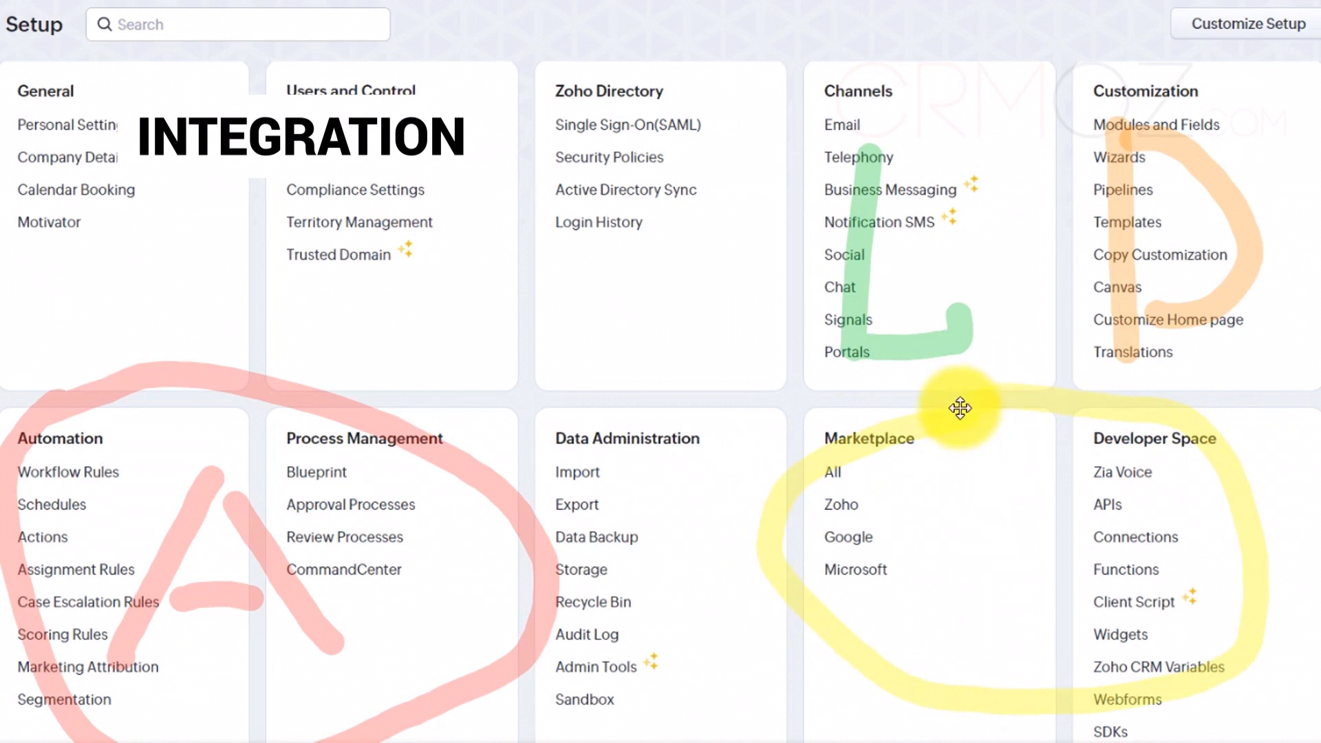
pyautogui.click(1018, 473)
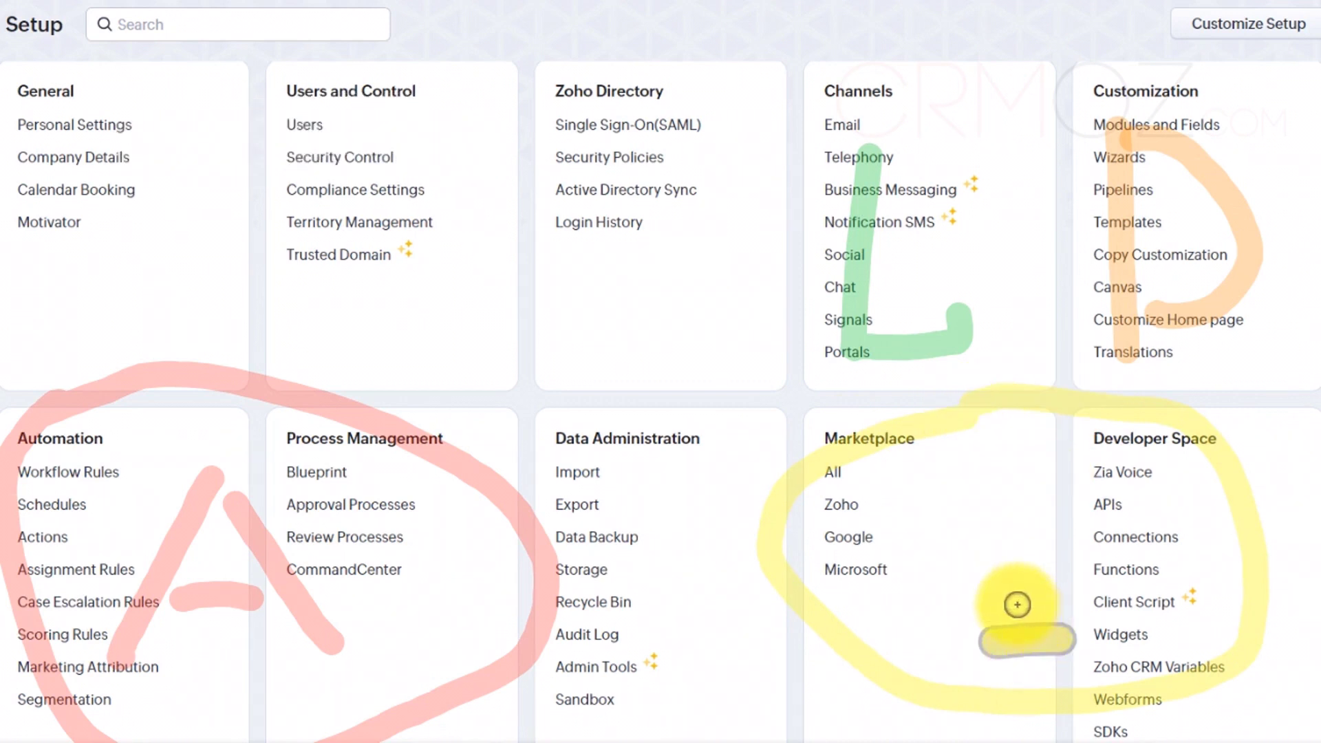
pyautogui.moveTo(1018, 607)
pyautogui.mouseDown()
pyautogui.moveTo(1011, 457)
pyautogui.moveTo(960, 451)
pyautogui.moveTo(1011, 443)
pyautogui.moveTo(997, 440)
pyautogui.mouseUp()
# Extend the top of the yellow exclamation mark
pyautogui.click(1032, 442)
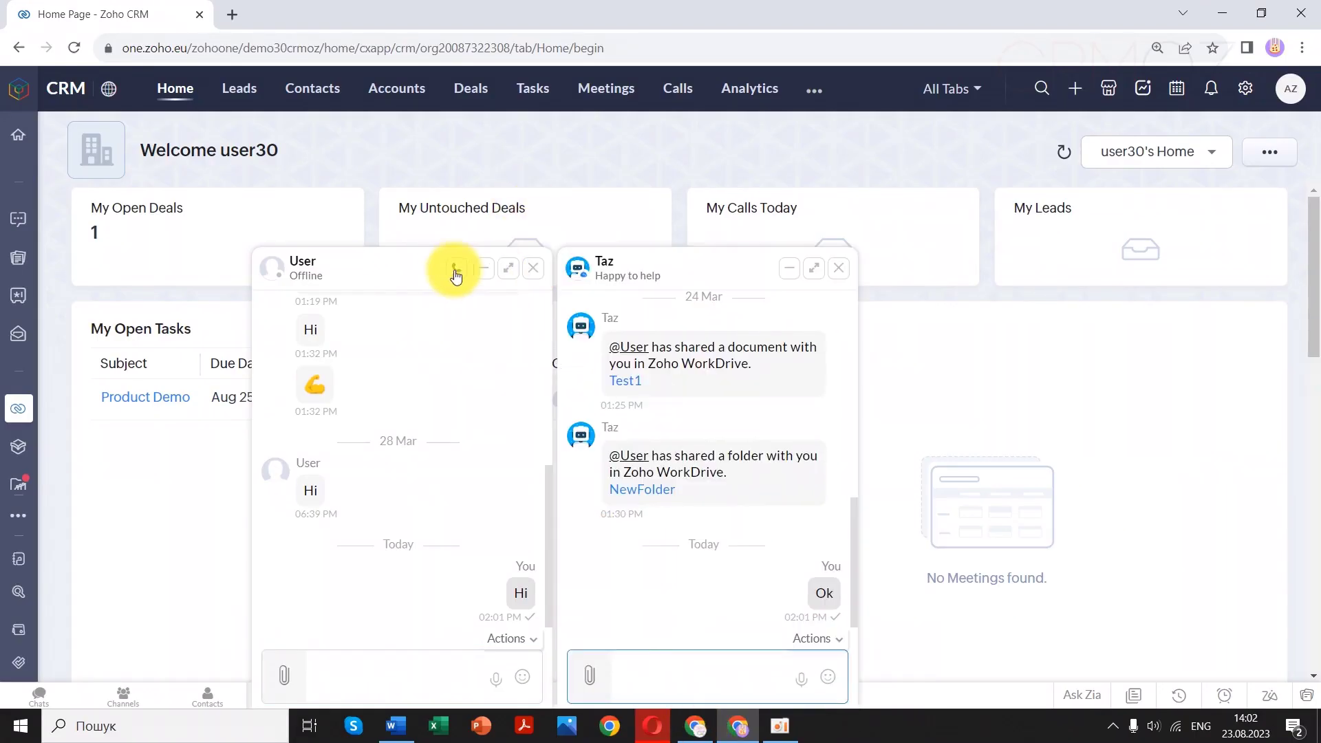
# Minimize both chat windows, then open and close the #Talk to me channel chat
pyautogui.click(484, 269)
pyautogui.click(789, 271)
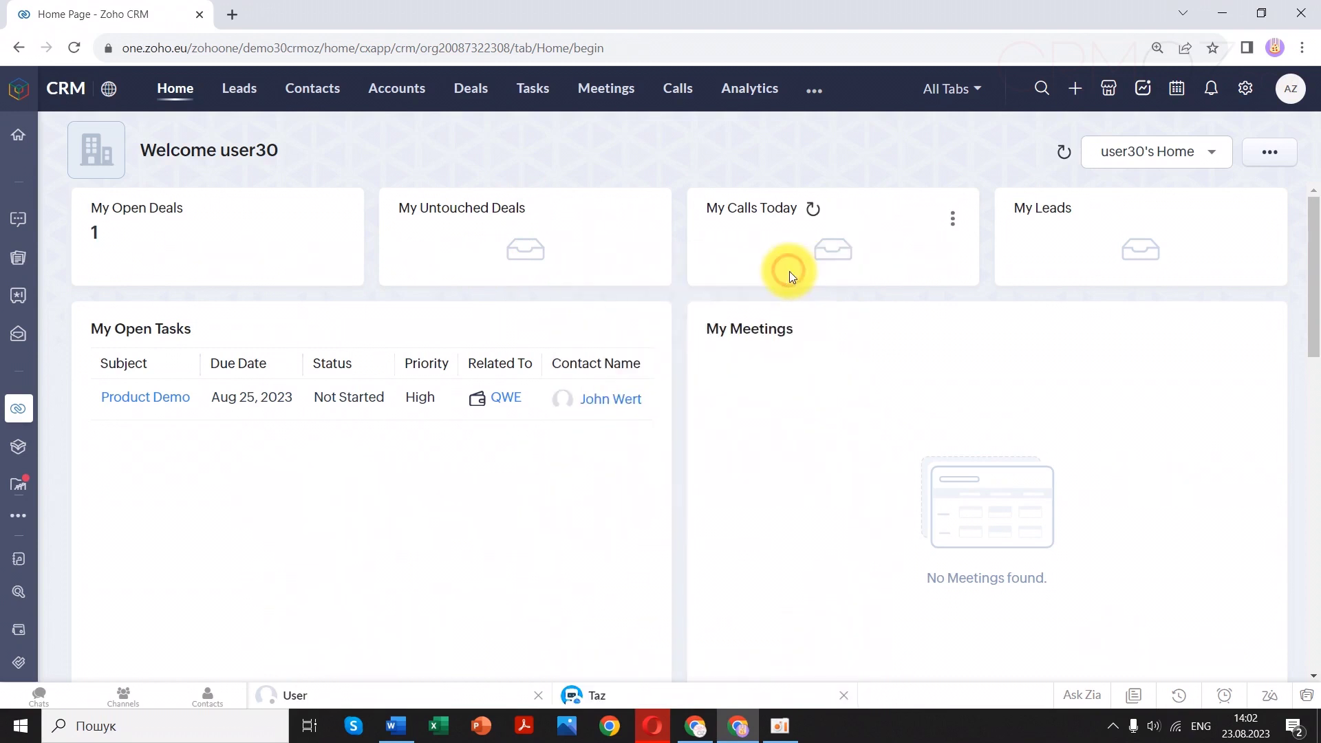
pyautogui.click(126, 699)
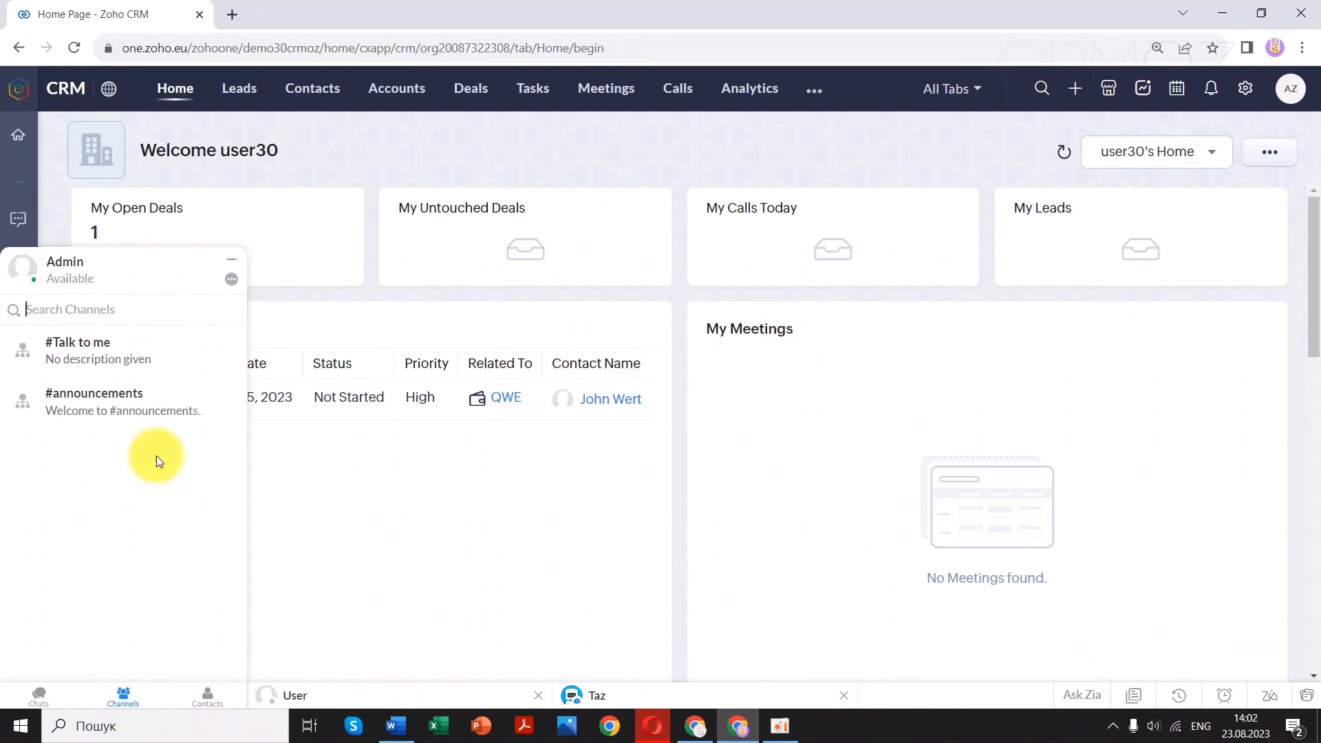
pyautogui.click(126, 345)
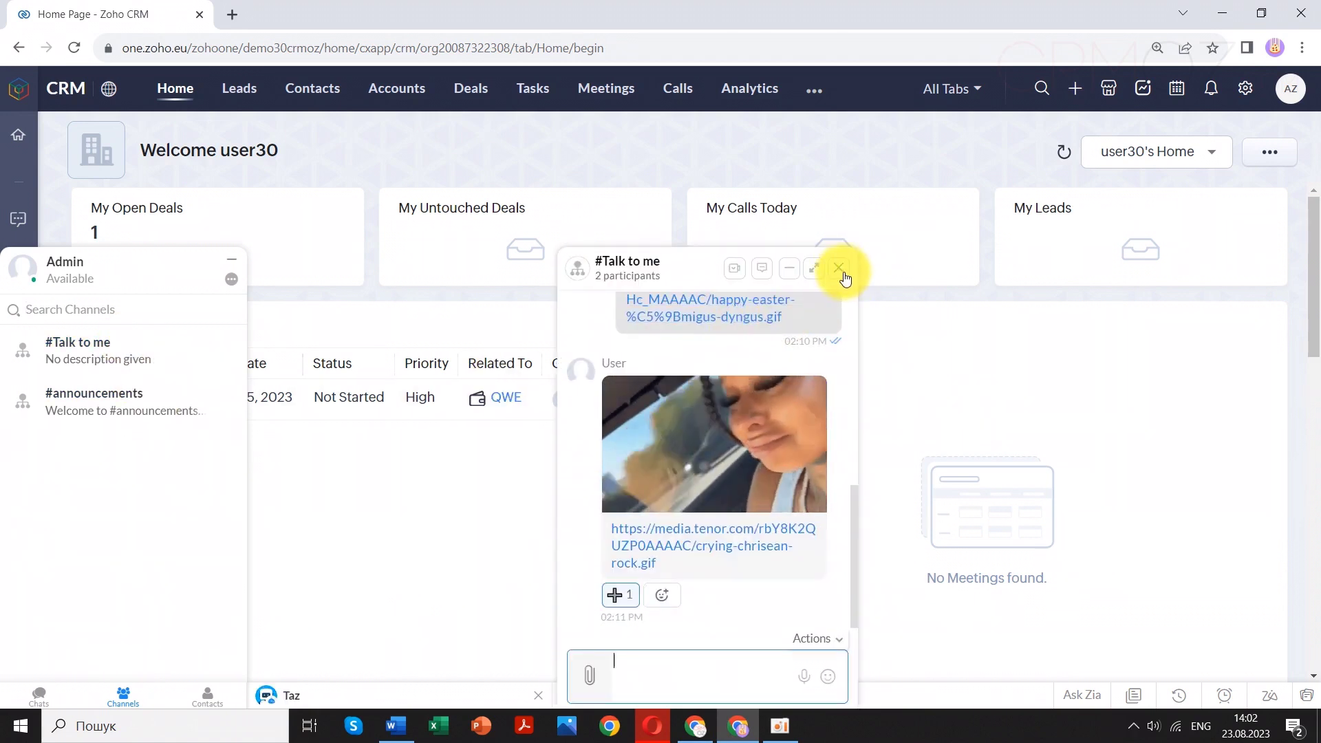
pyautogui.click(842, 267)
# Reopen the chat panel to view recent chats, minimize it, and open Sticky Notes
pyautogui.click(232, 260)
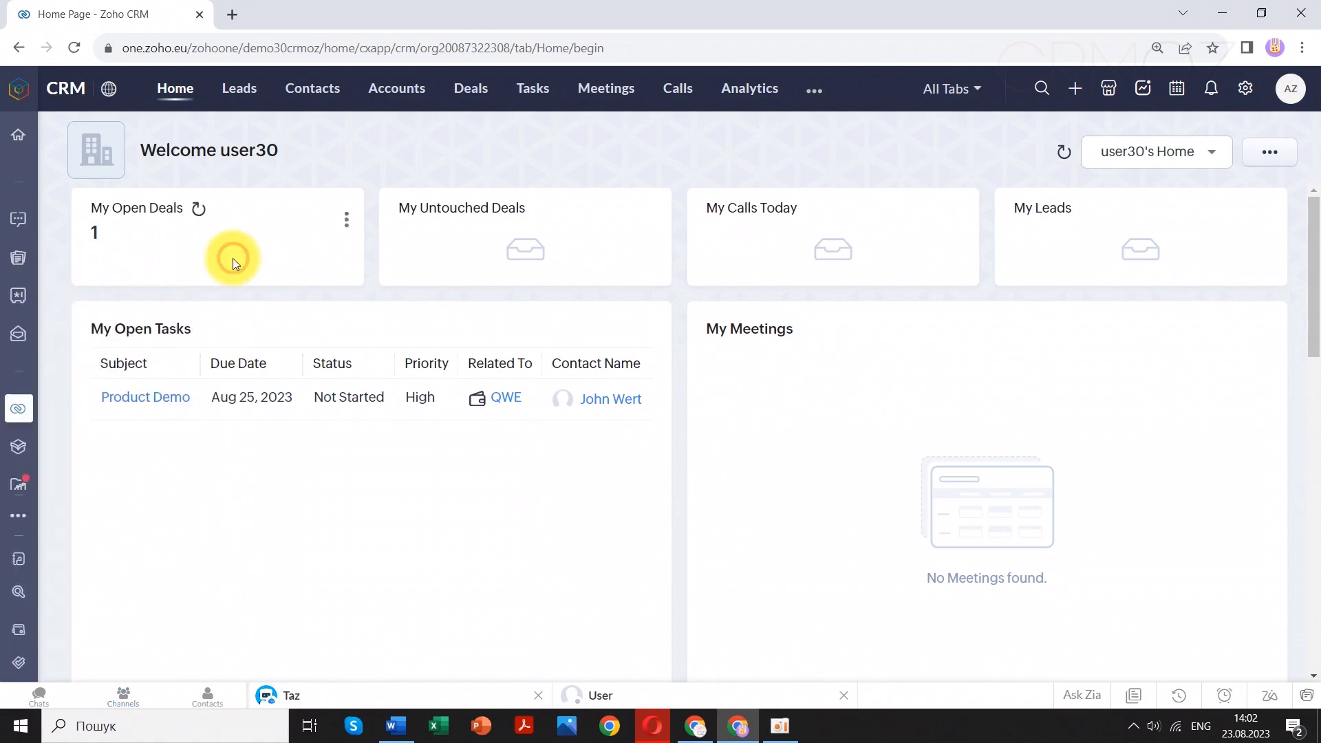
pyautogui.click(39, 700)
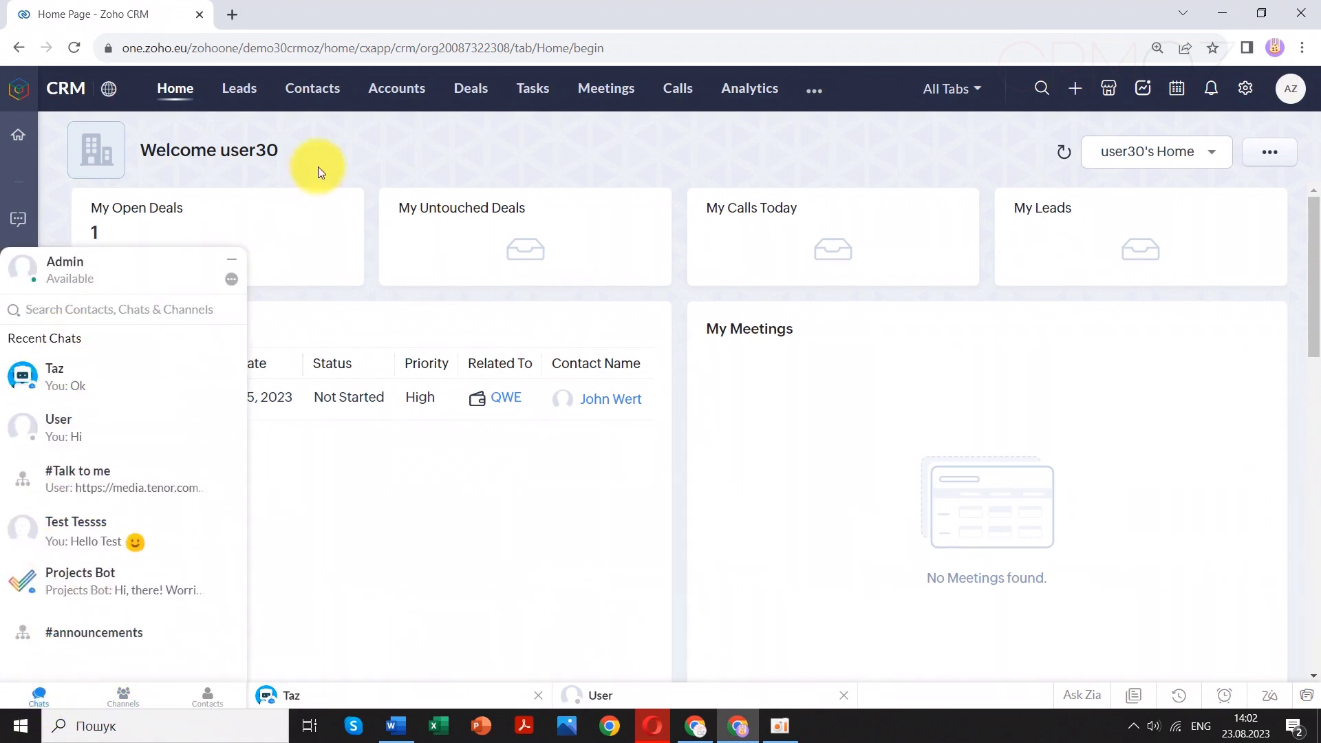
pyautogui.click(232, 261)
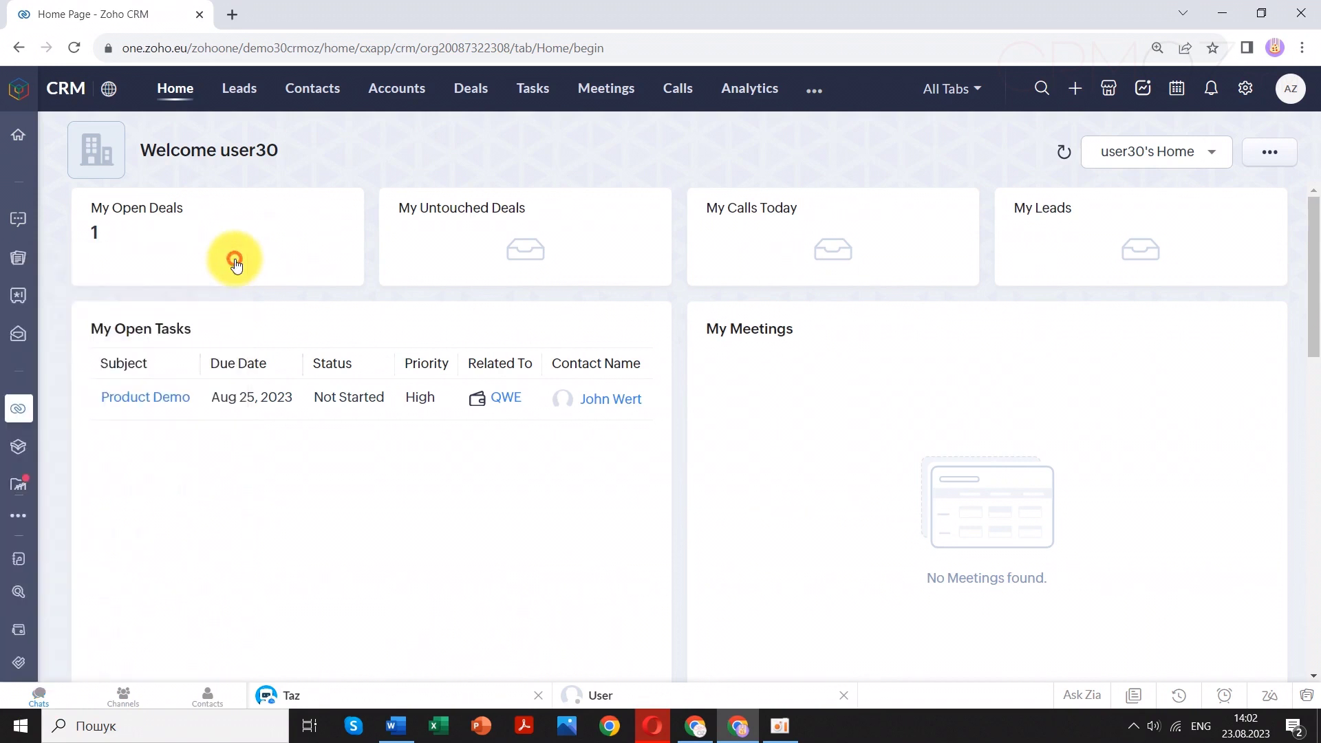
pyautogui.click(1135, 697)
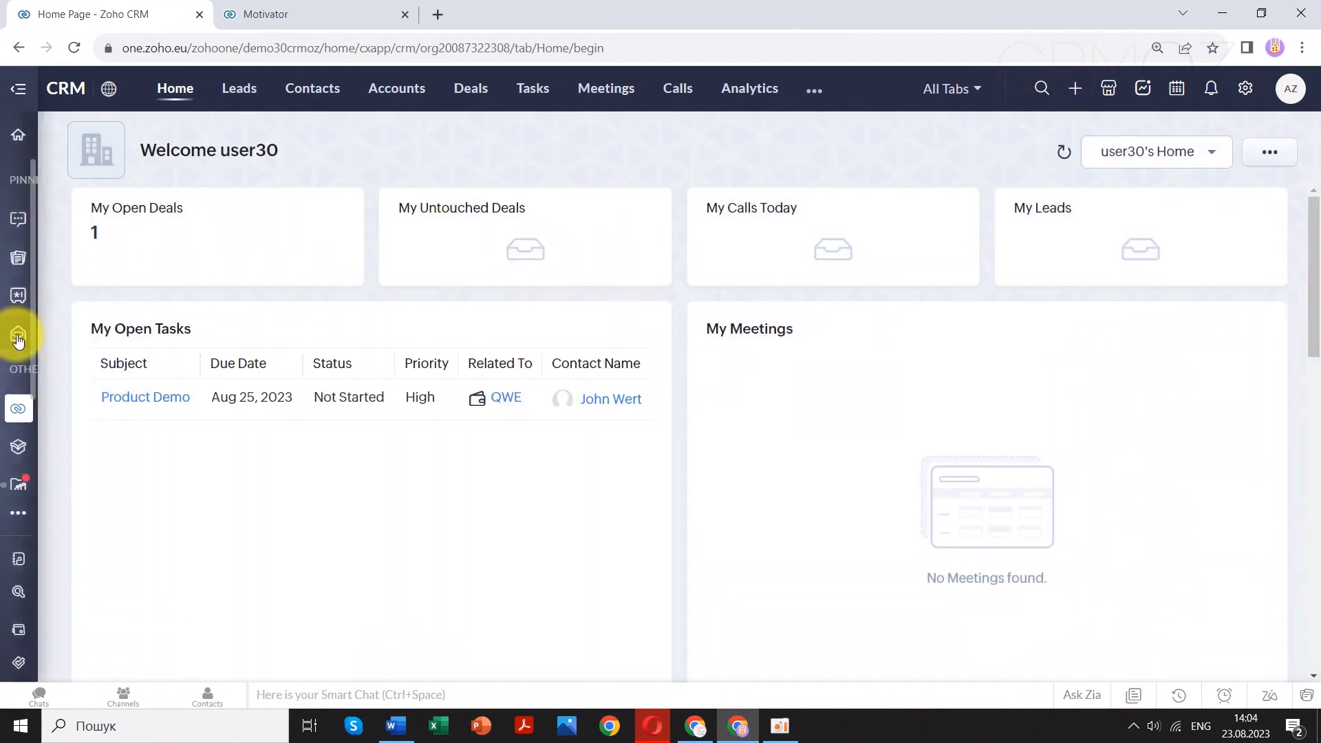
# Switch to the Zoho Mail inbox and open the #Talk to me channel chat
pyautogui.click(19, 337)
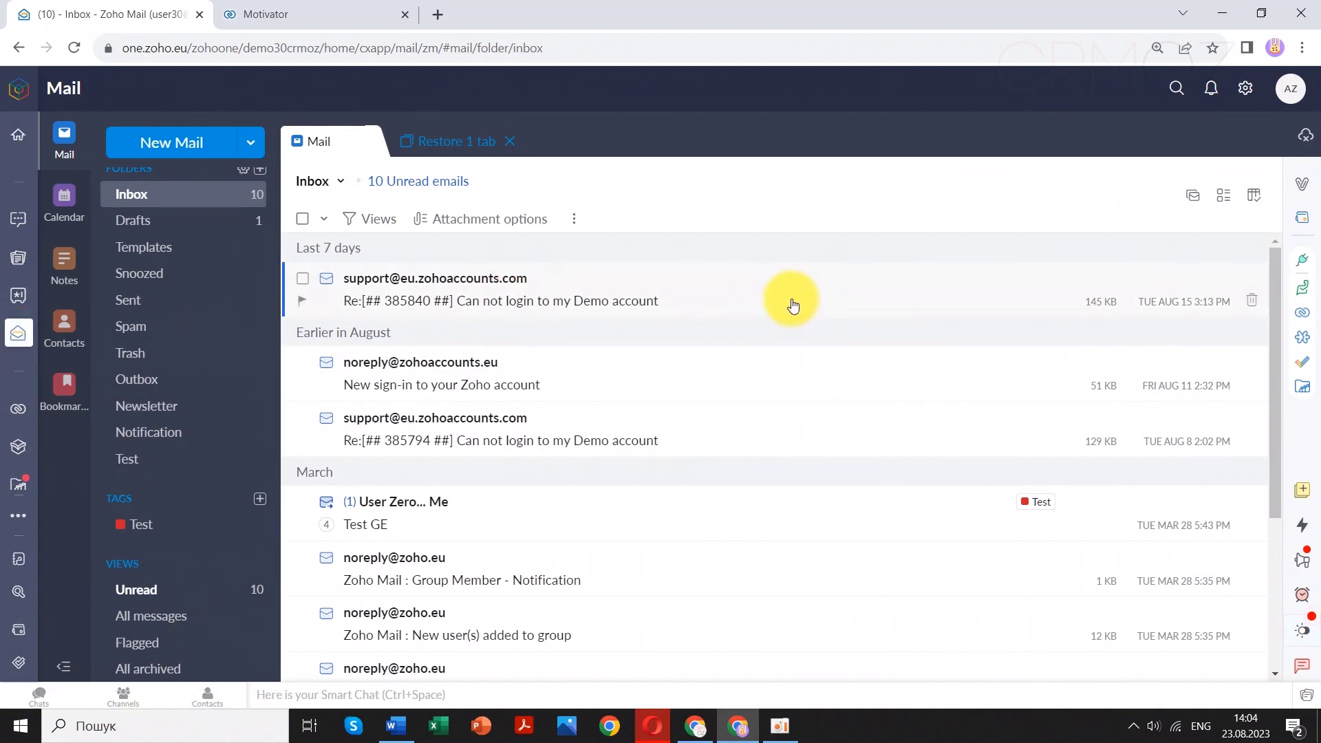
pyautogui.click(209, 698)
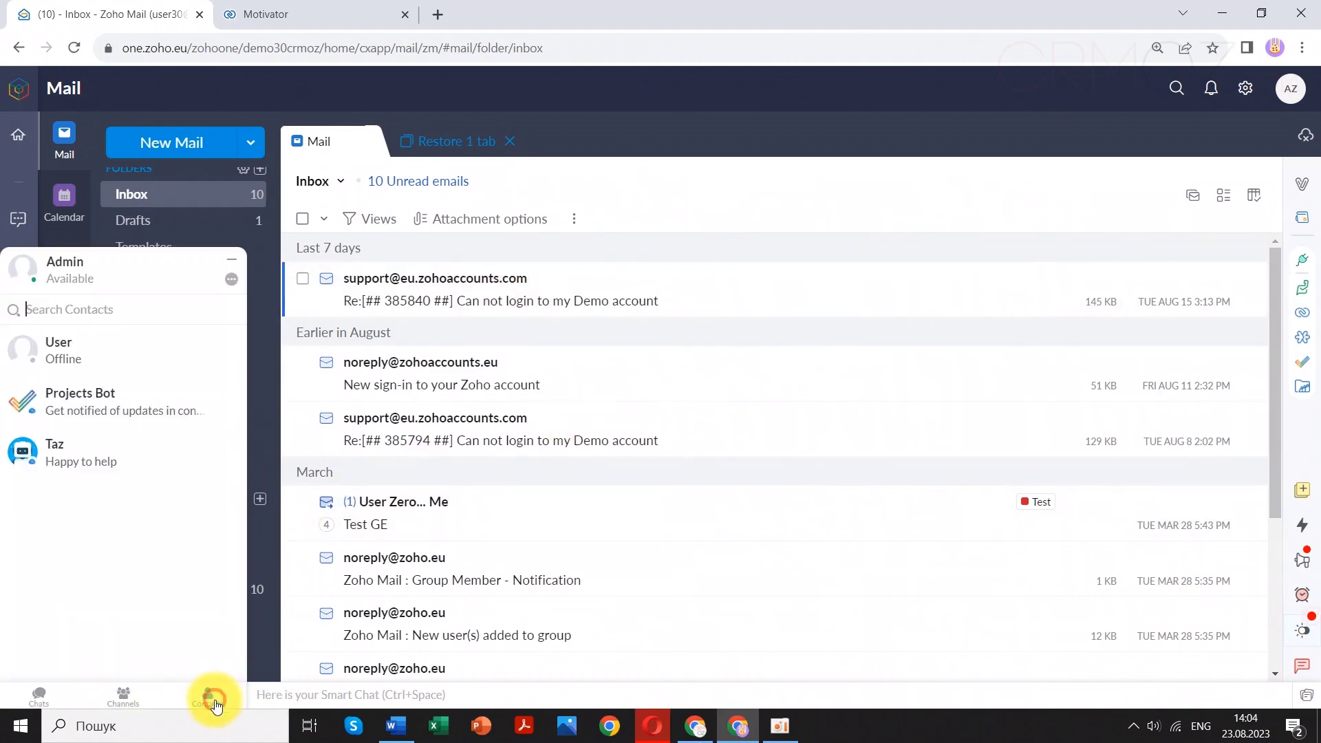
pyautogui.click(123, 696)
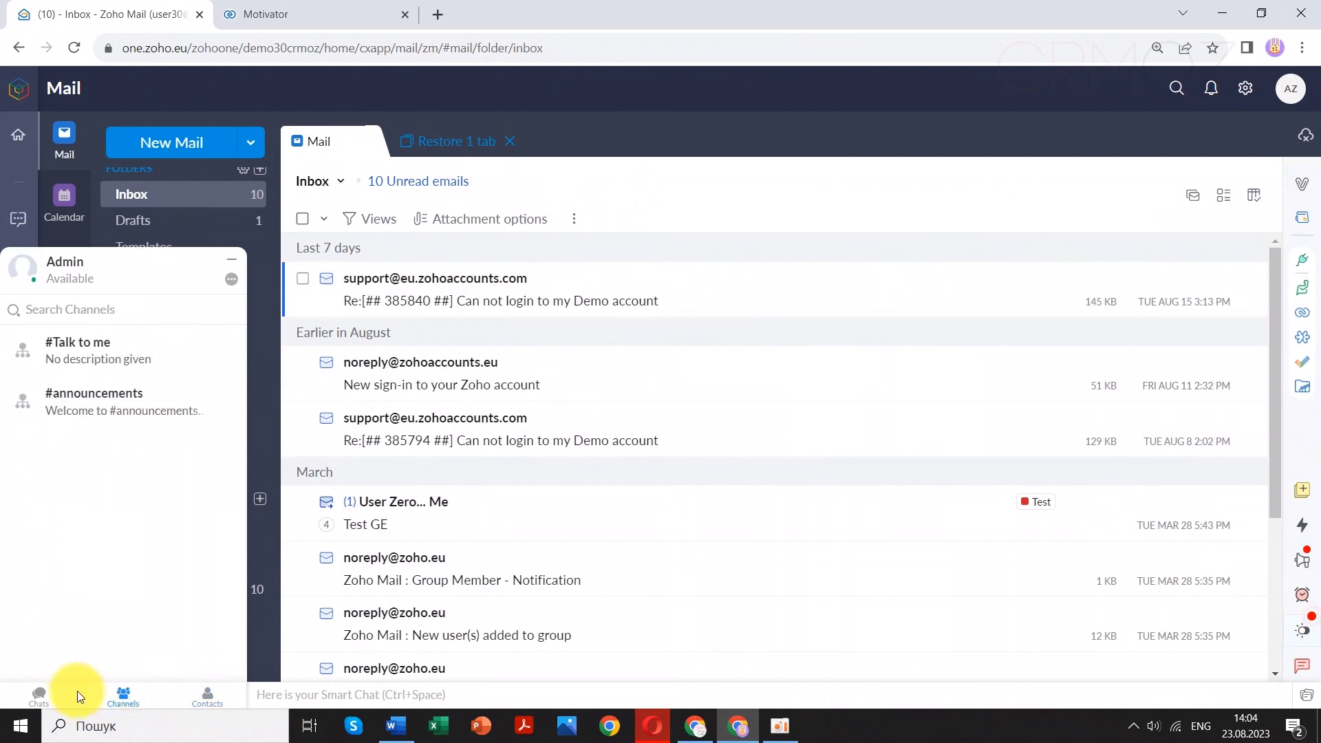
pyautogui.click(39, 696)
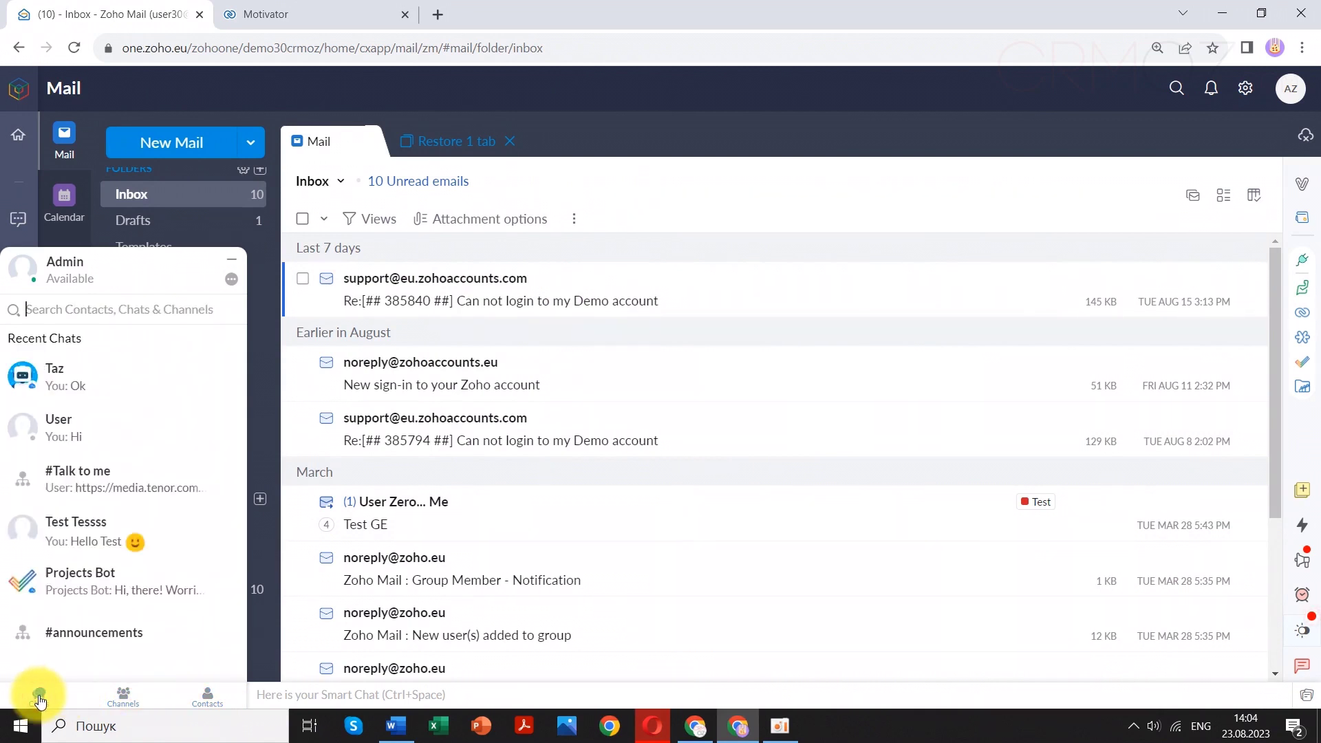
pyautogui.click(126, 482)
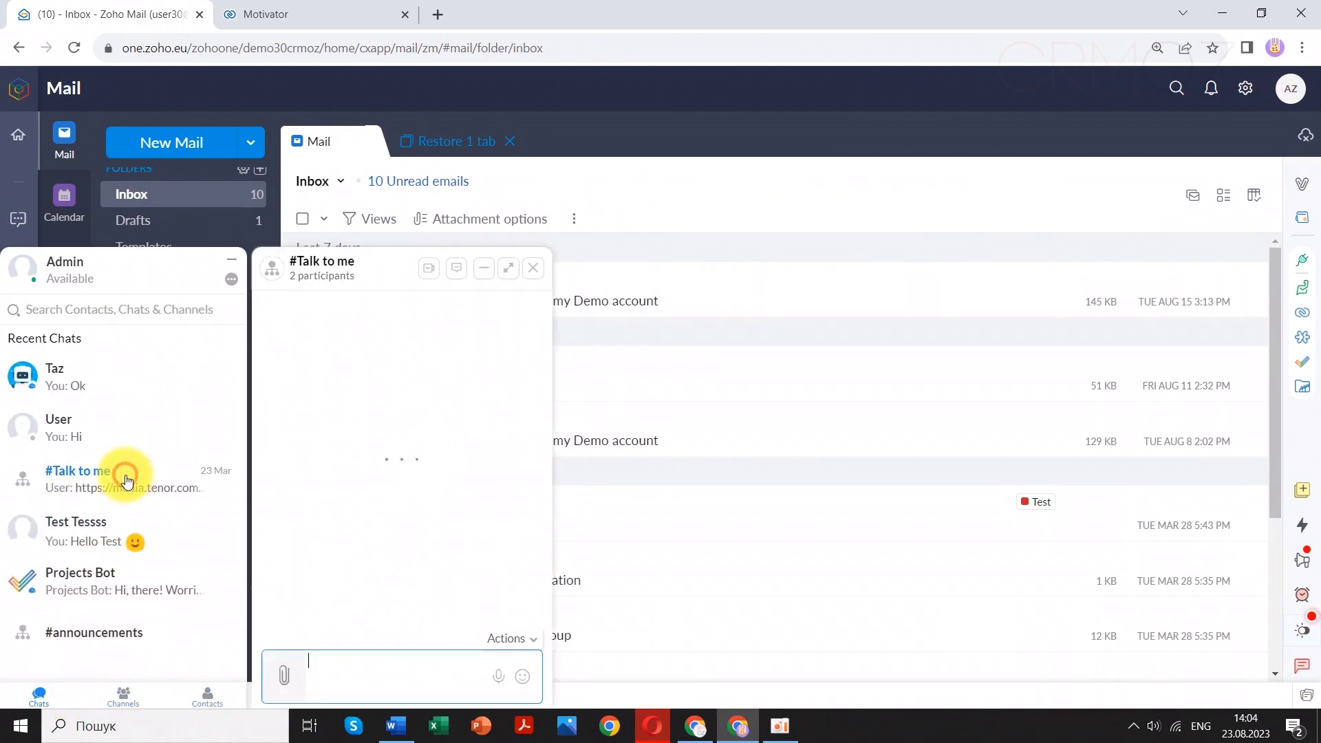
# Send a flexed-biceps emoji in #Talk to me, then collapse the panel and minimize the chat
pyautogui.click(286, 675)
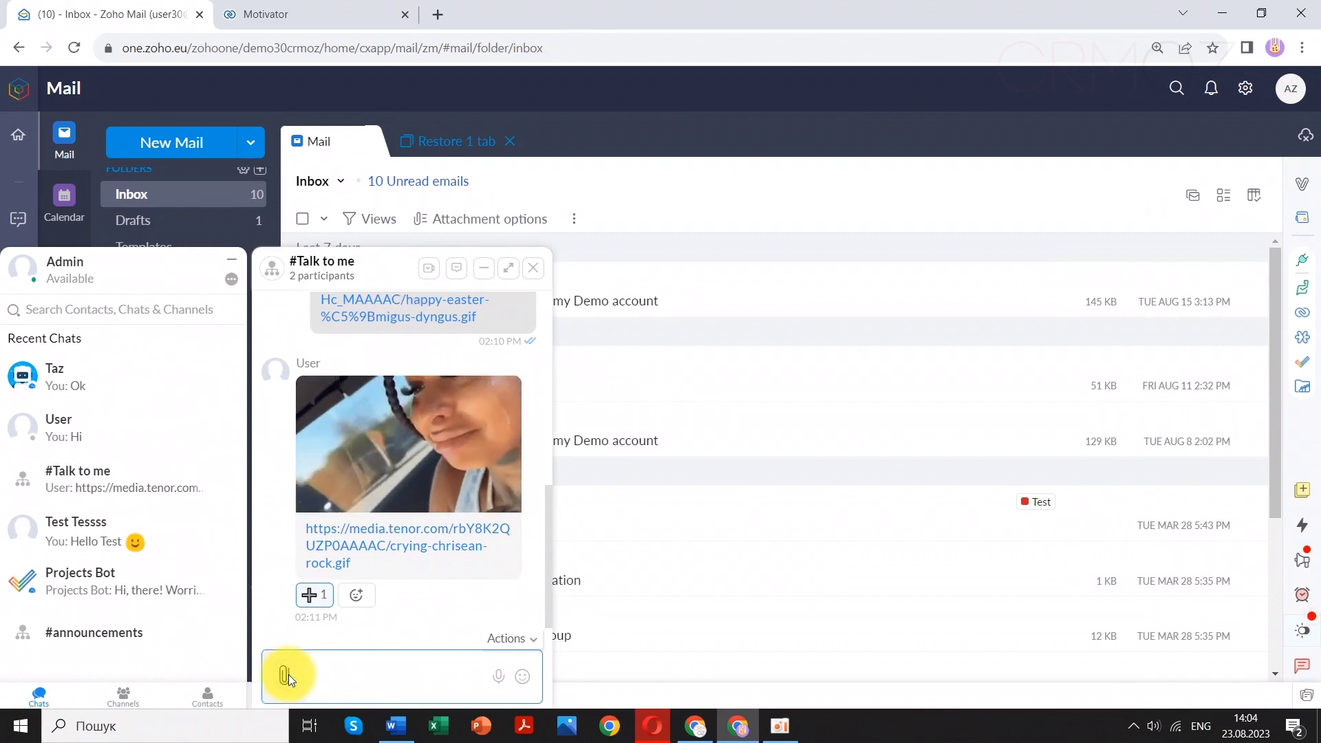
pyautogui.click(523, 677)
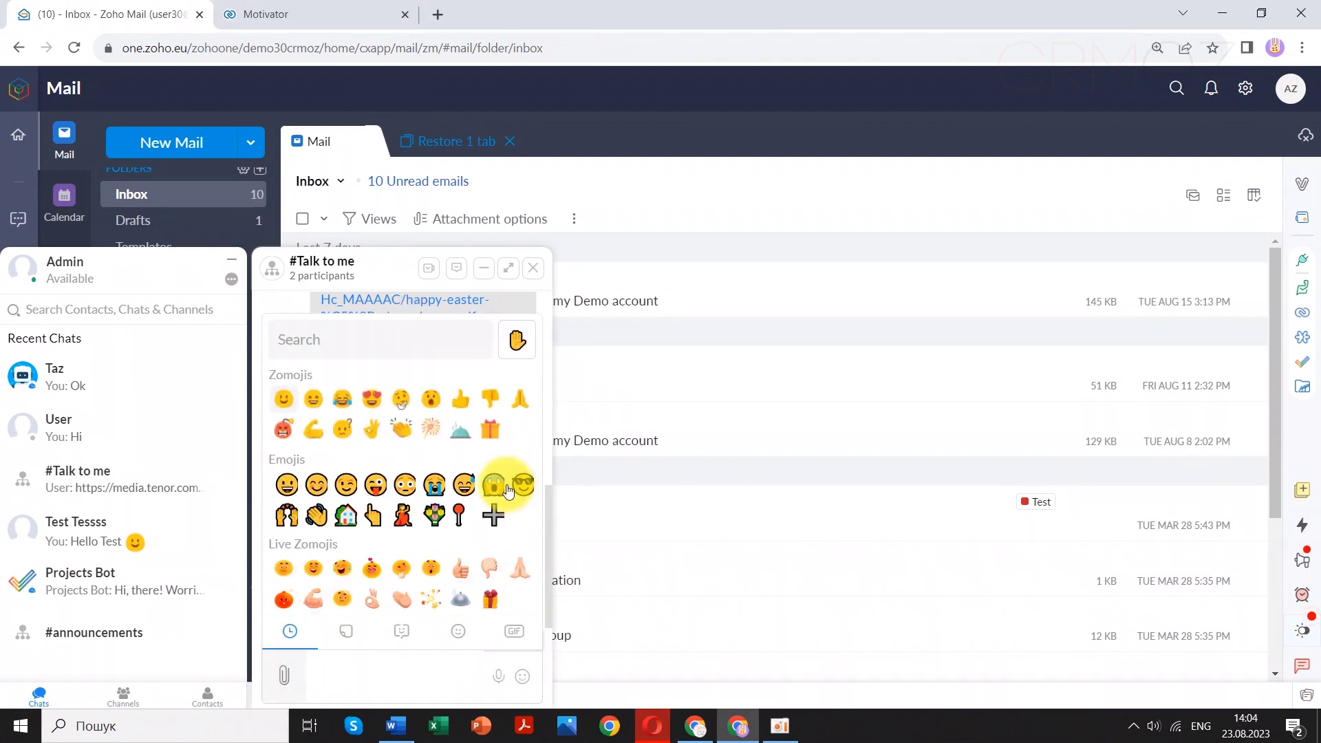
pyautogui.click(313, 431)
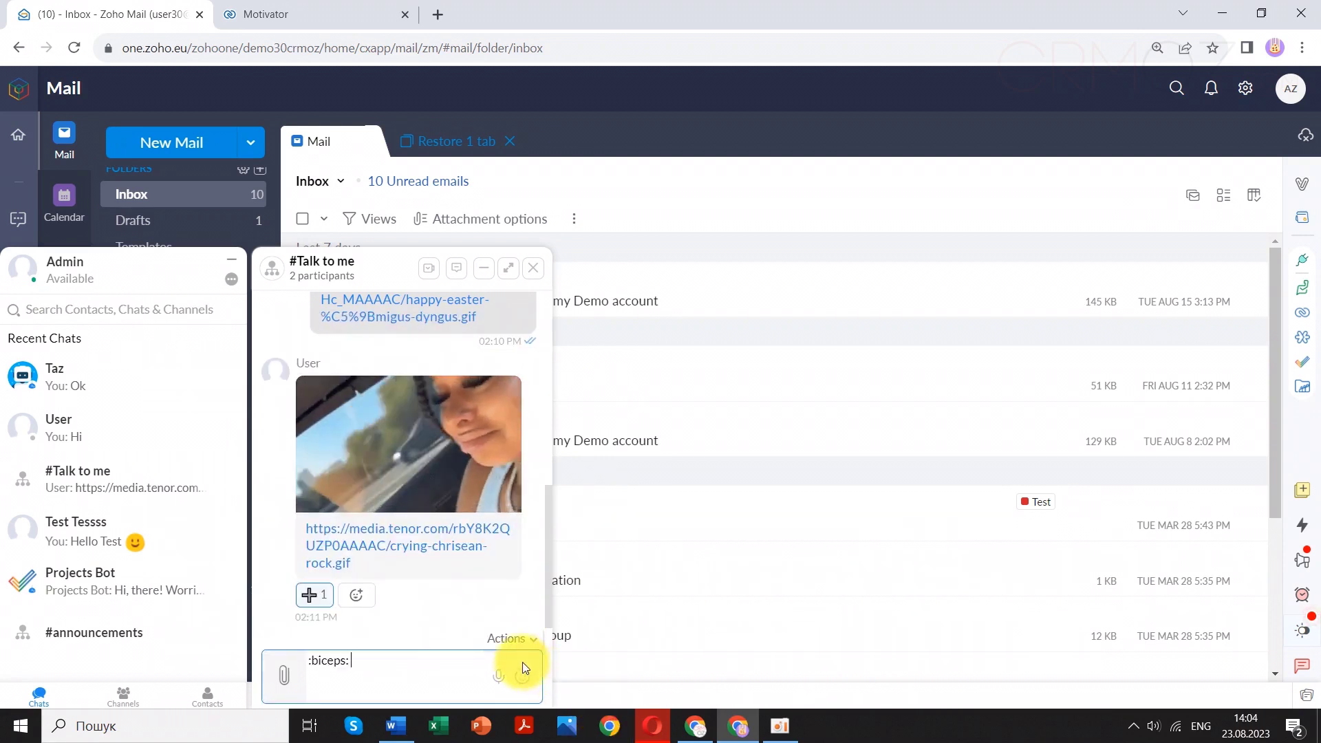
pyautogui.press('Return')
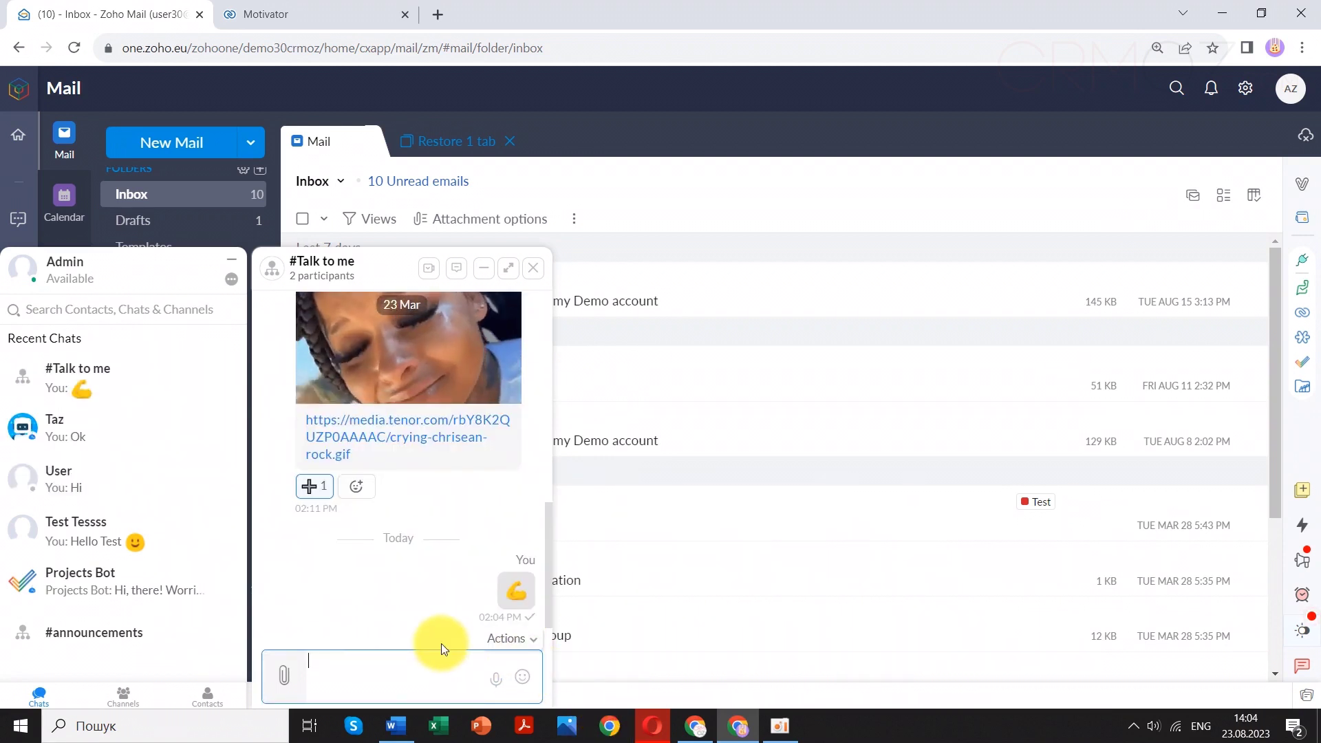
pyautogui.click(234, 266)
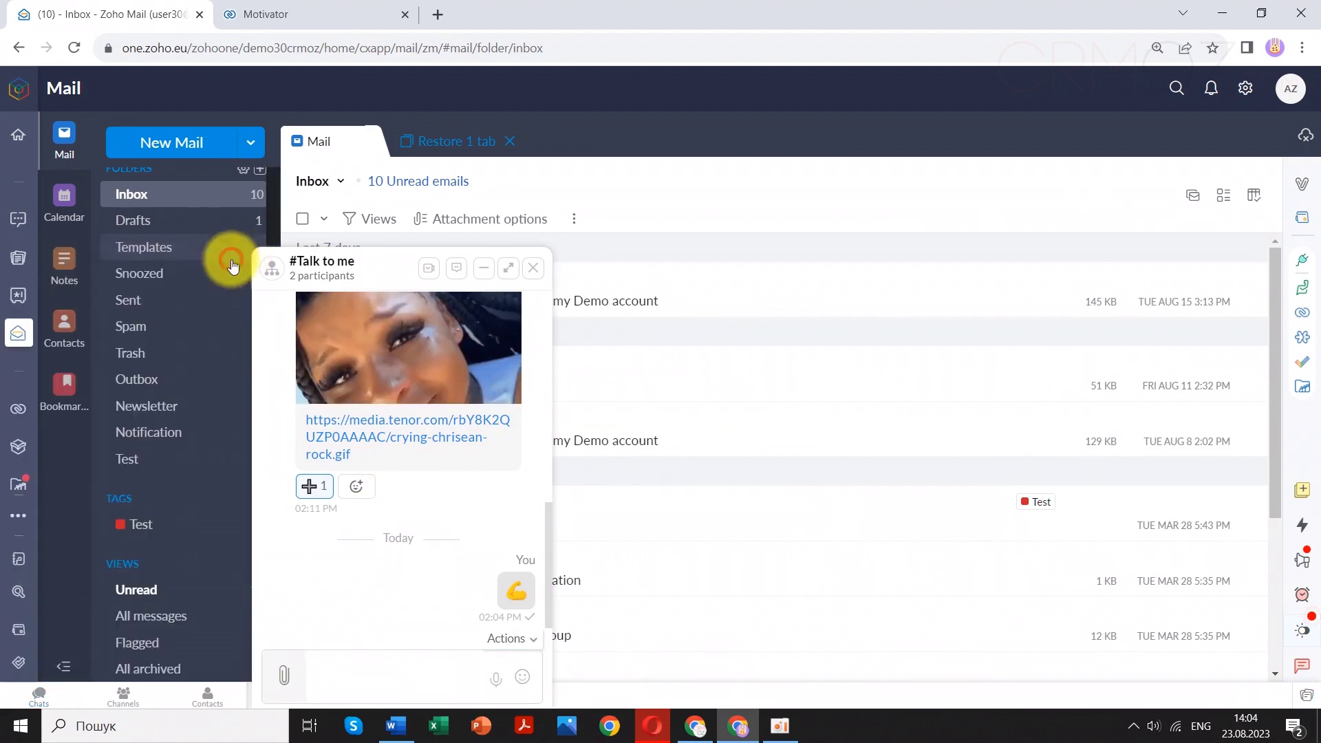
pyautogui.click(483, 268)
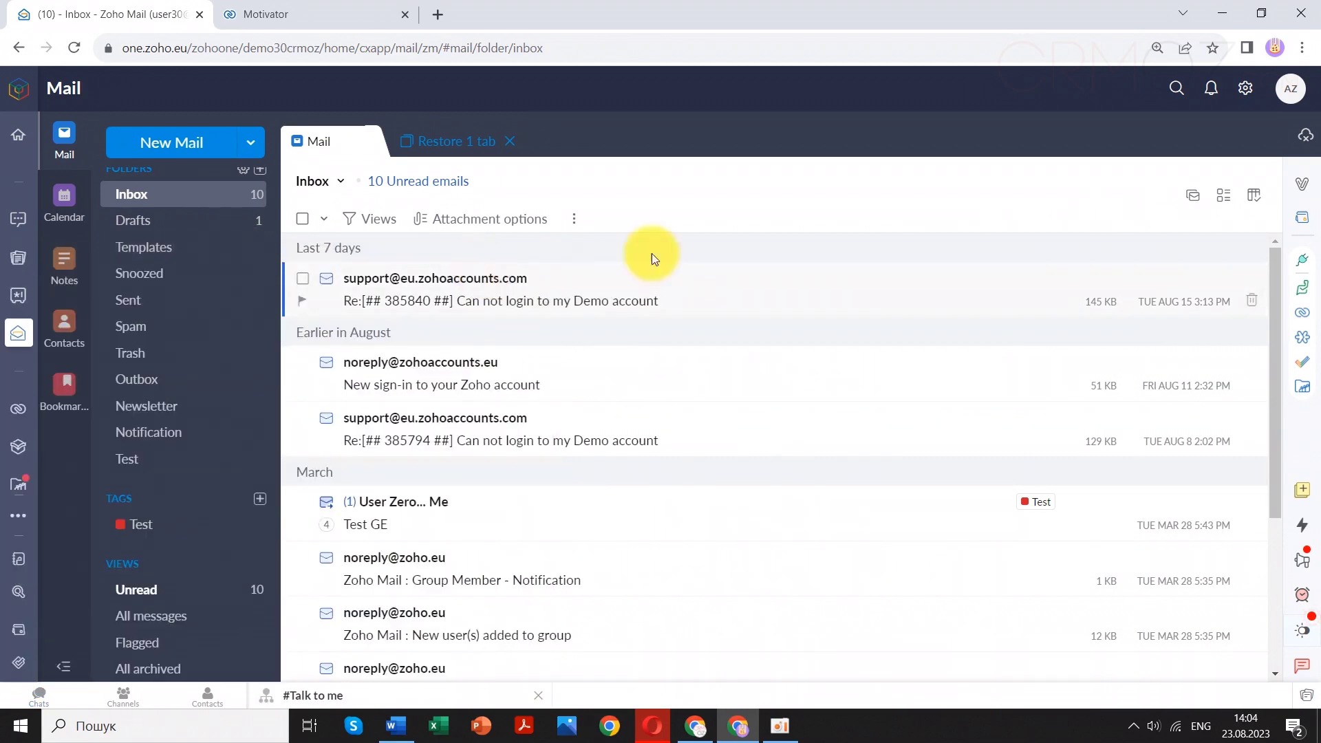
# Open the Zoho CRM extension in Mail, browse Leads and Contacts, and open the sample contact
pyautogui.click(1304, 262)
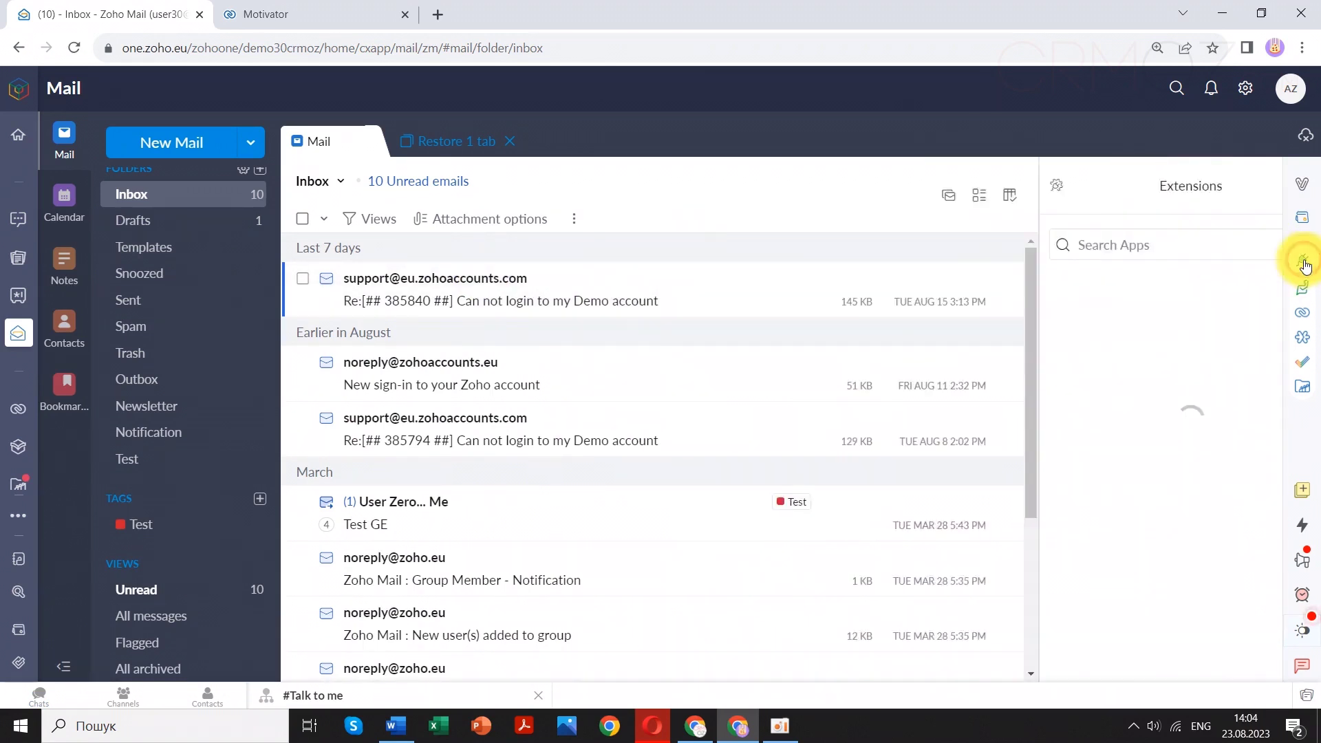
pyautogui.click(1303, 315)
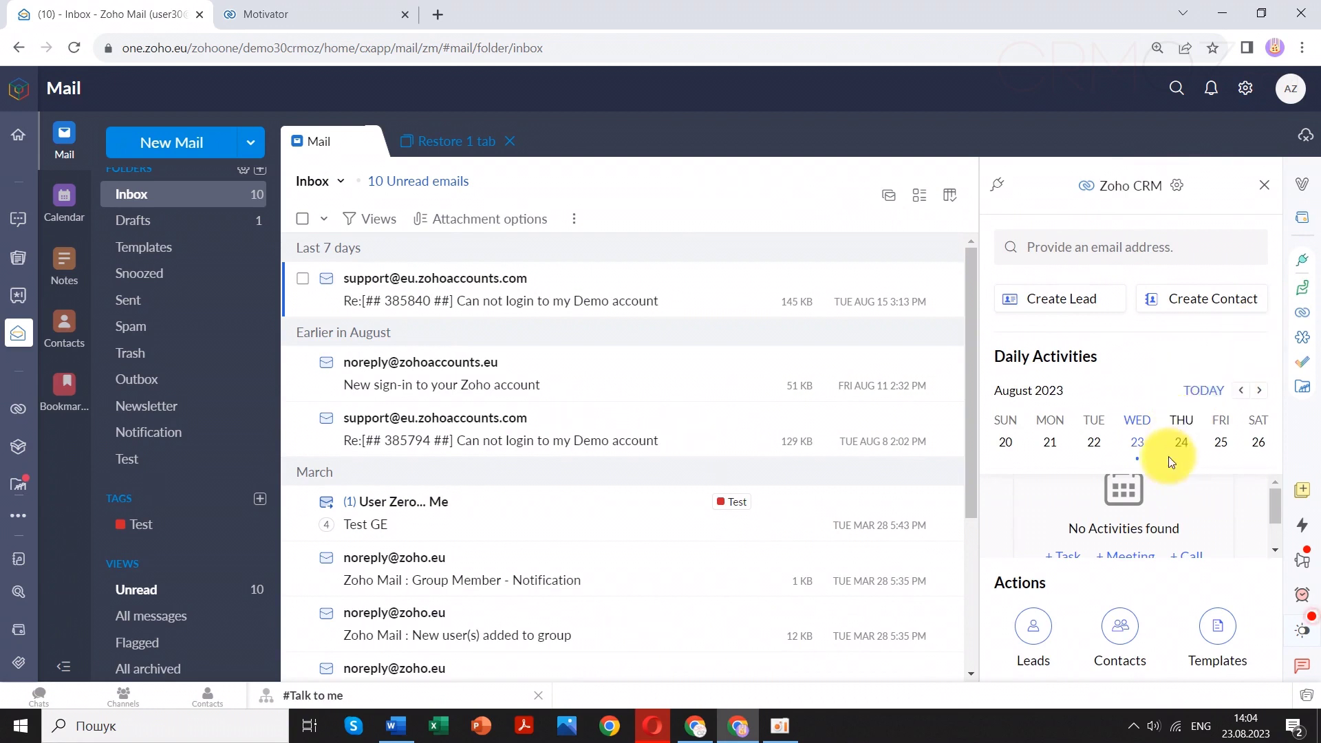
pyautogui.click(1036, 625)
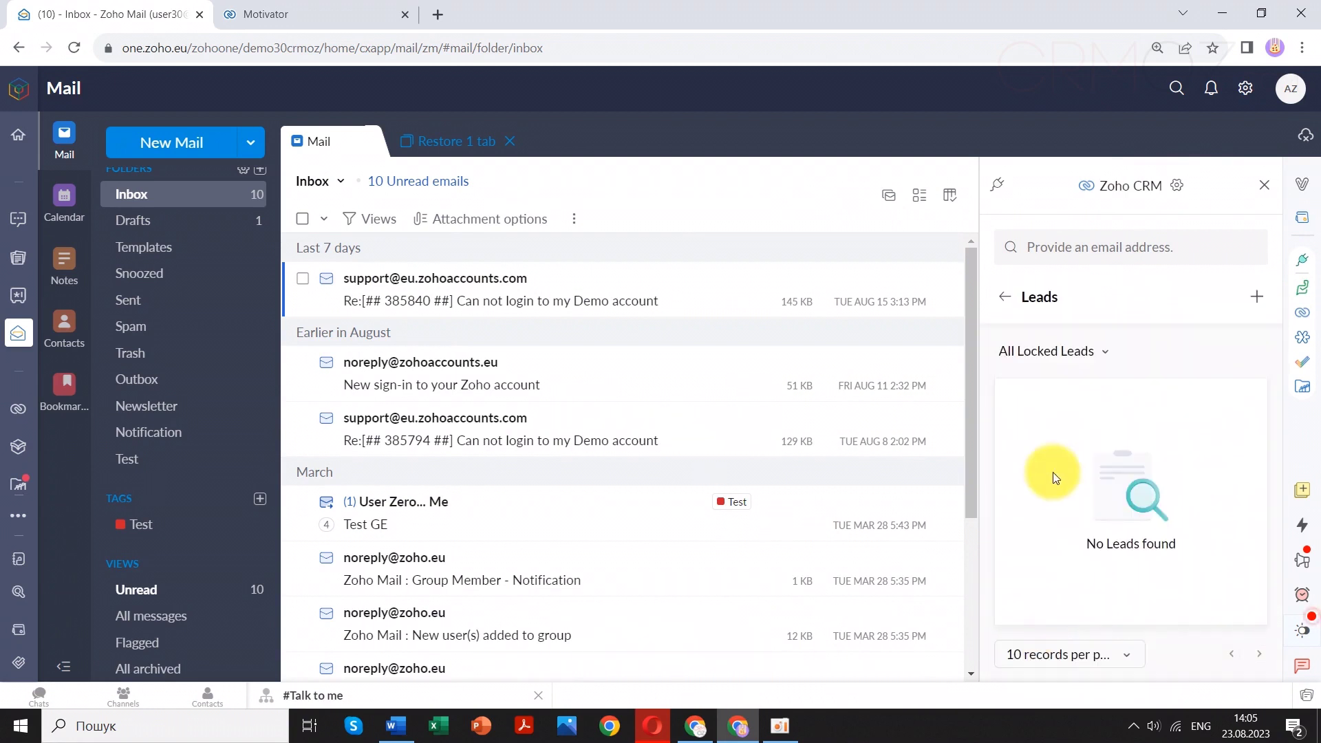
pyautogui.click(1005, 297)
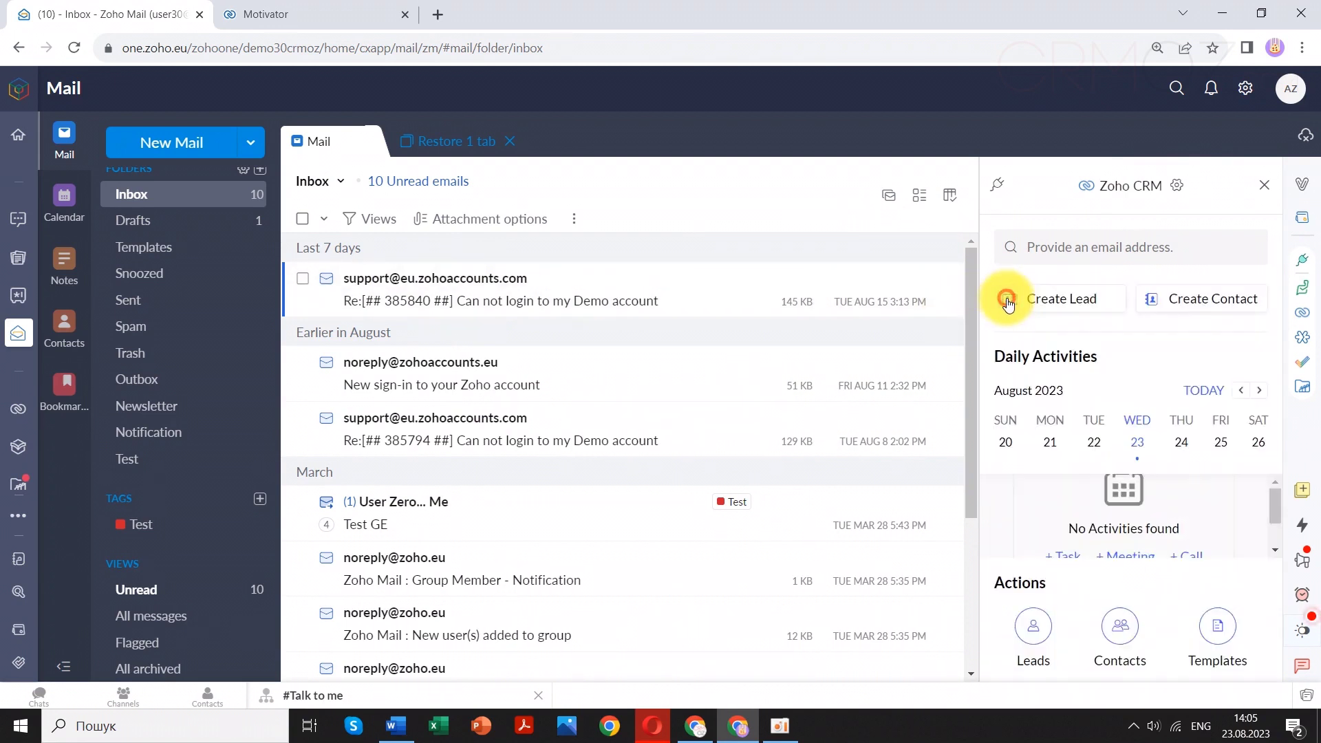
pyautogui.click(1137, 647)
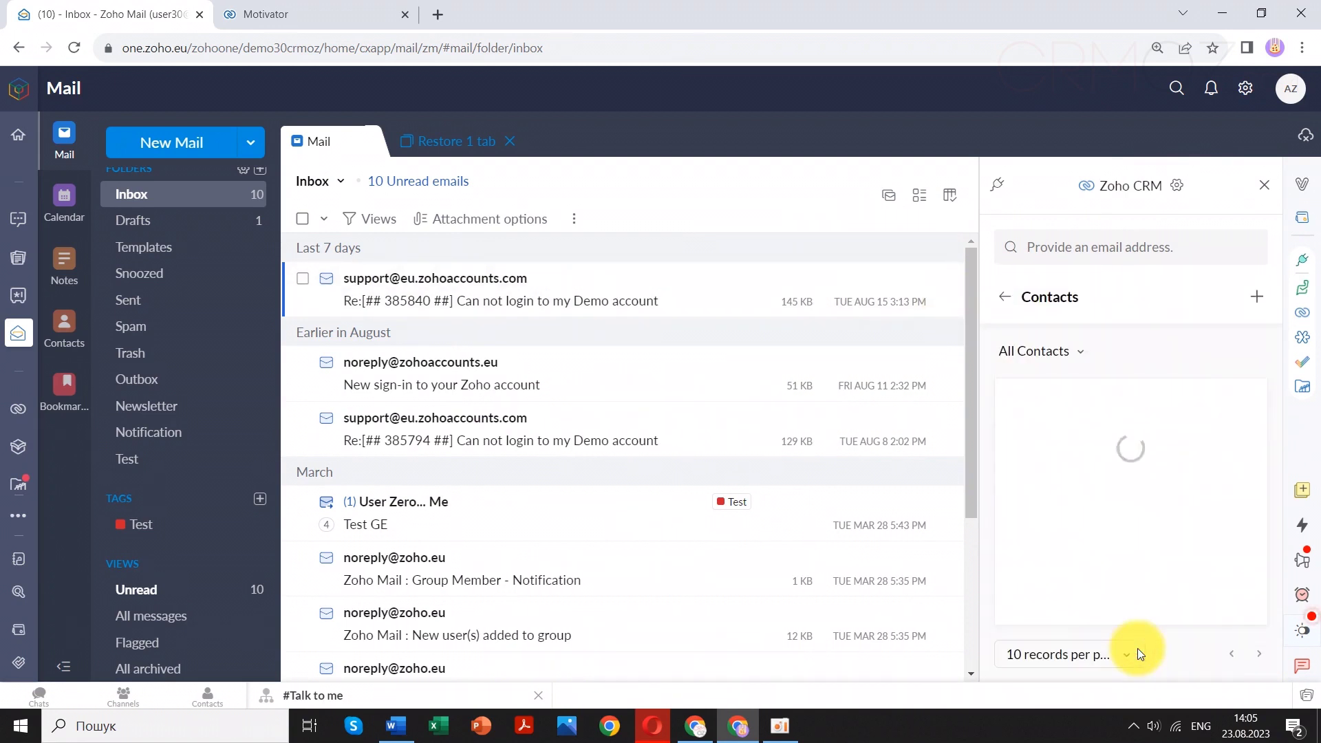
pyautogui.click(1099, 408)
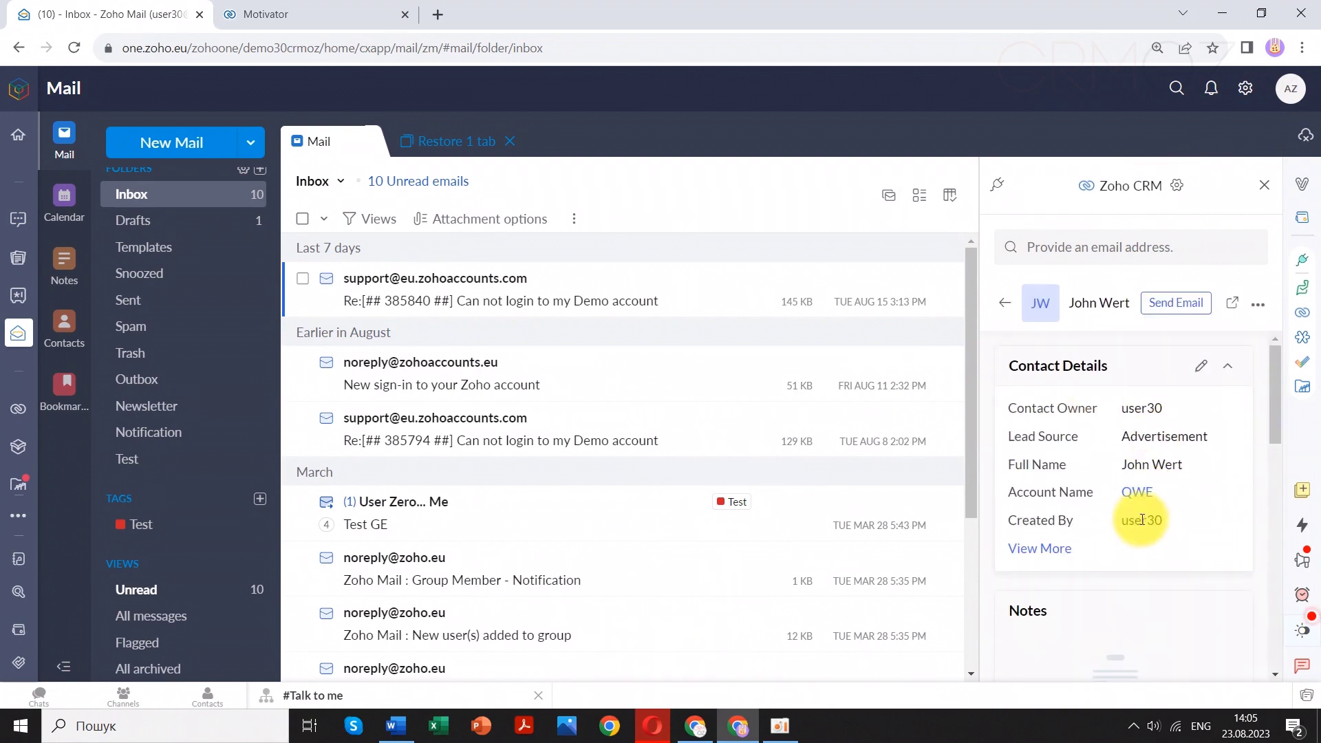
# Add and save a note reading 'He is test Lead/Contact' on the contact's record
pyautogui.scroll(-4, 1133, 527)
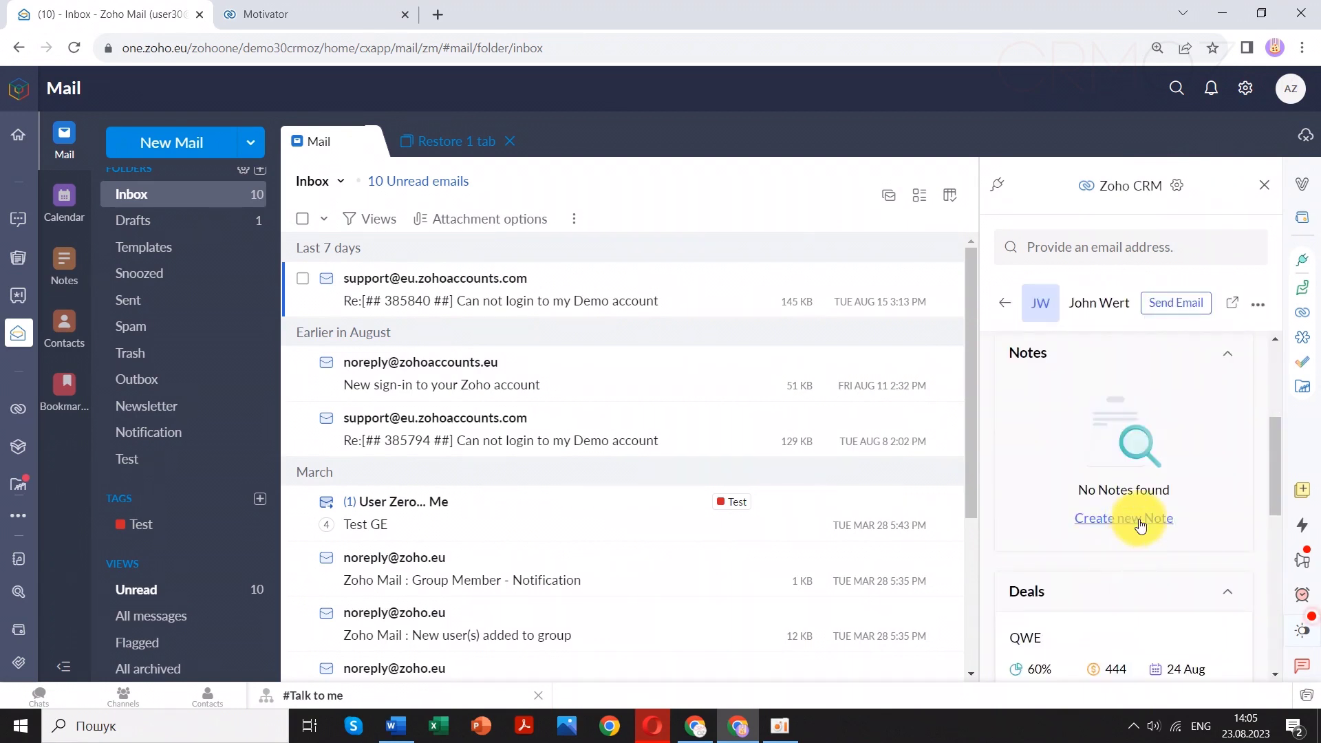
pyautogui.click(1132, 523)
pyautogui.click(1074, 431)
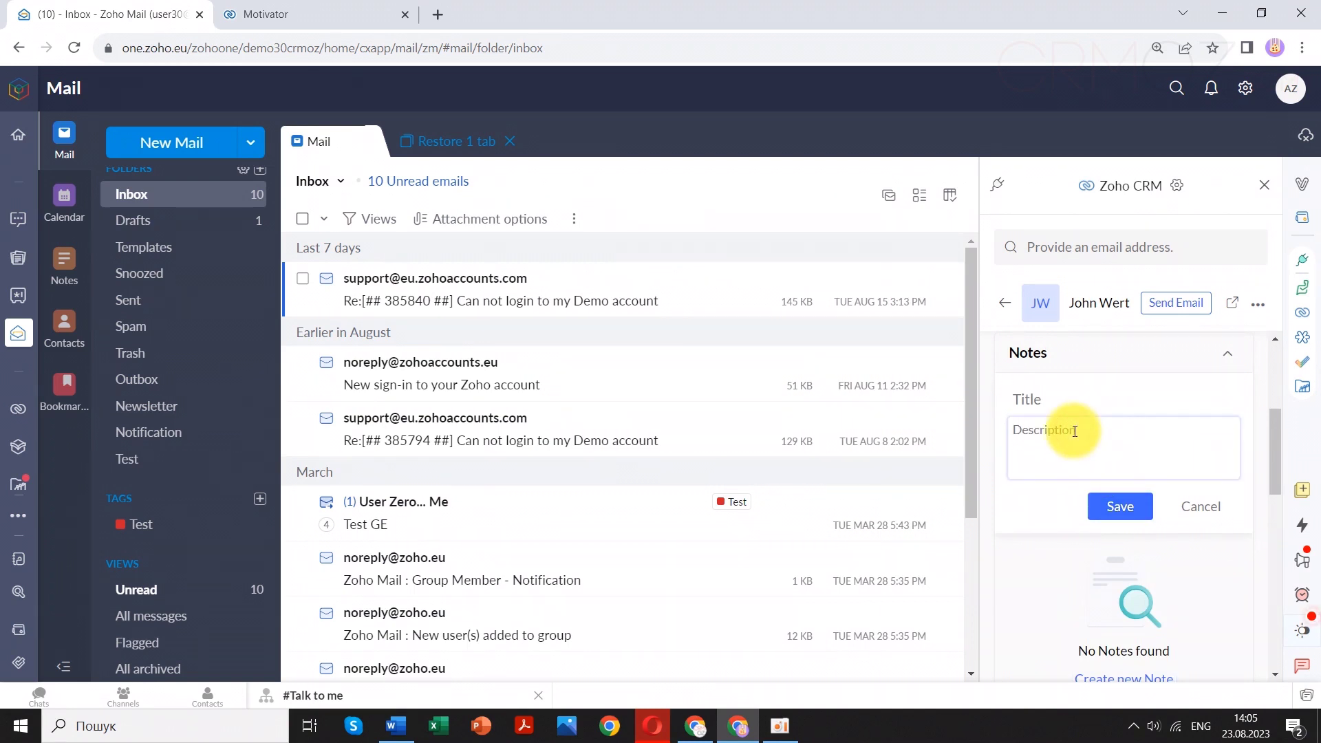
pyautogui.write('e')
pyautogui.press('BackSpace')
pyautogui.press('BackSpace')
pyautogui.write('H')
pyautogui.click(1120, 507)
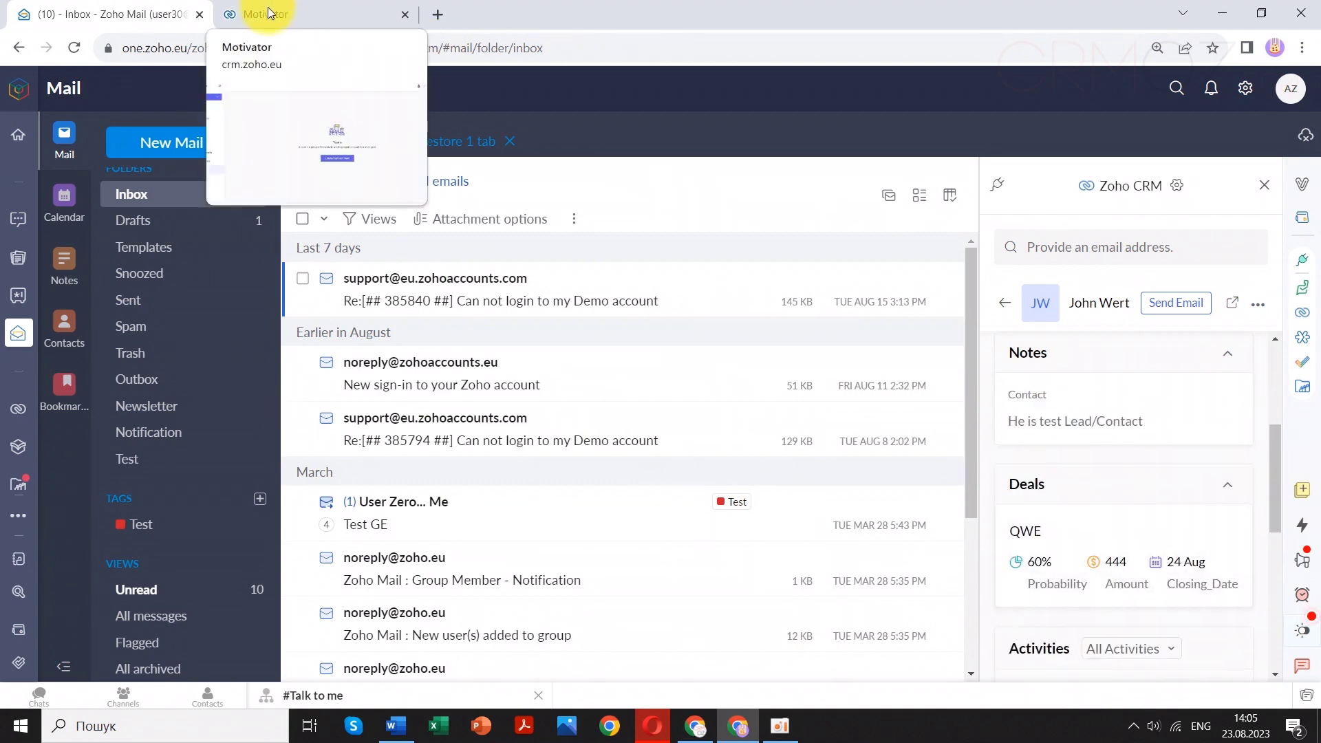
# In Zoho CRM, browse Leads and Contacts, then open the contact's record and its Notes section
pyautogui.click(18, 416)
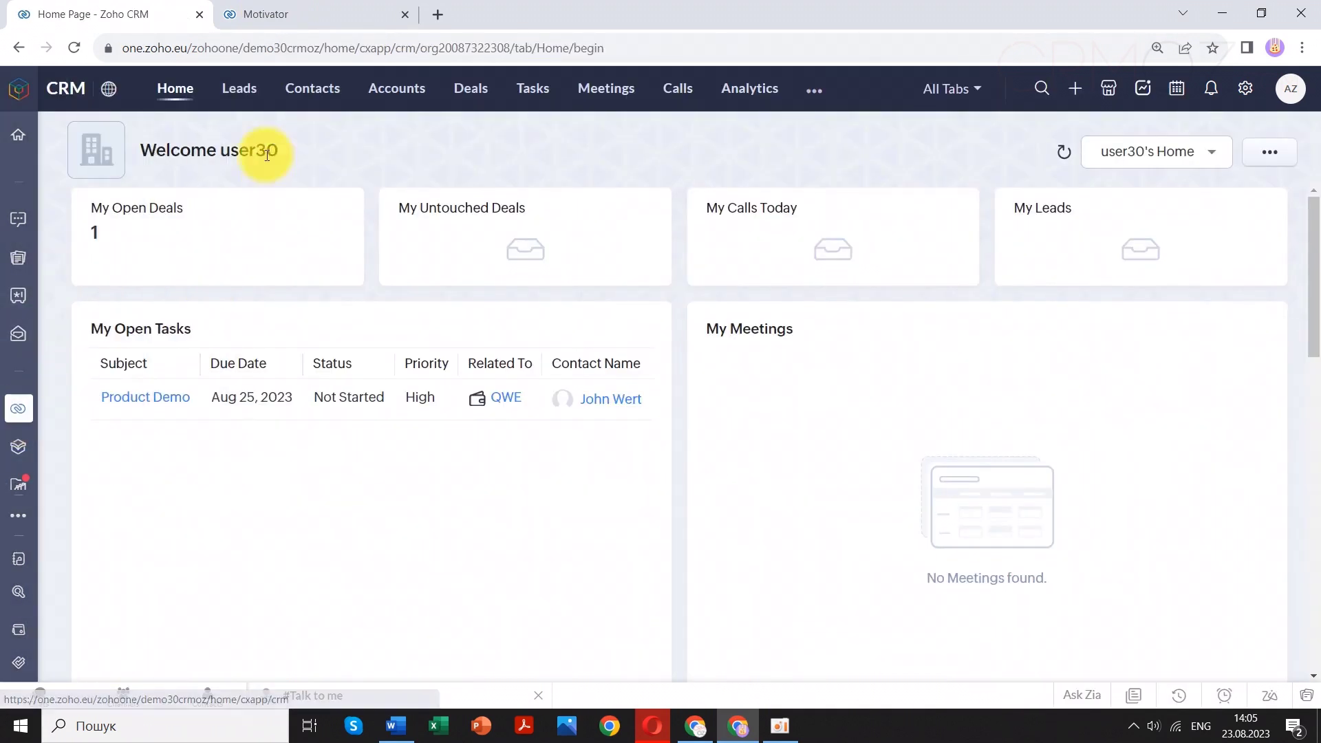
pyautogui.click(255, 100)
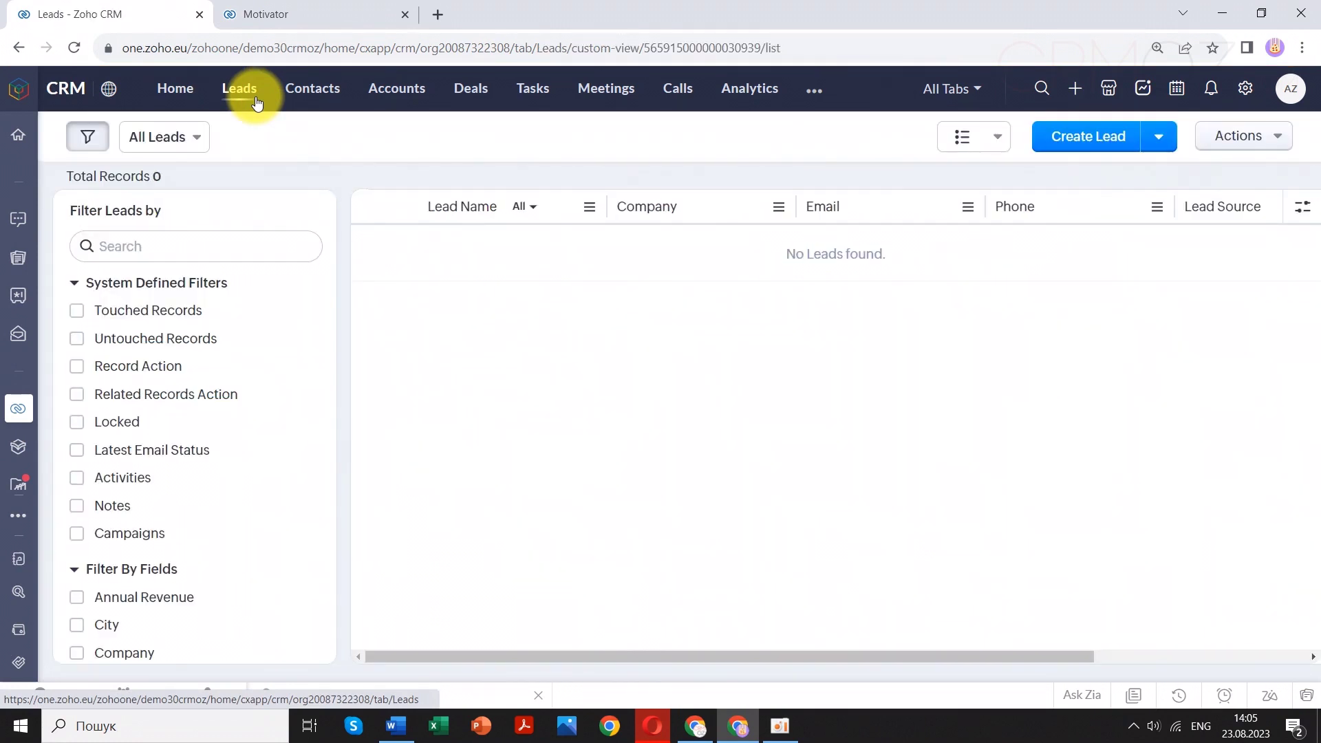
pyautogui.click(305, 99)
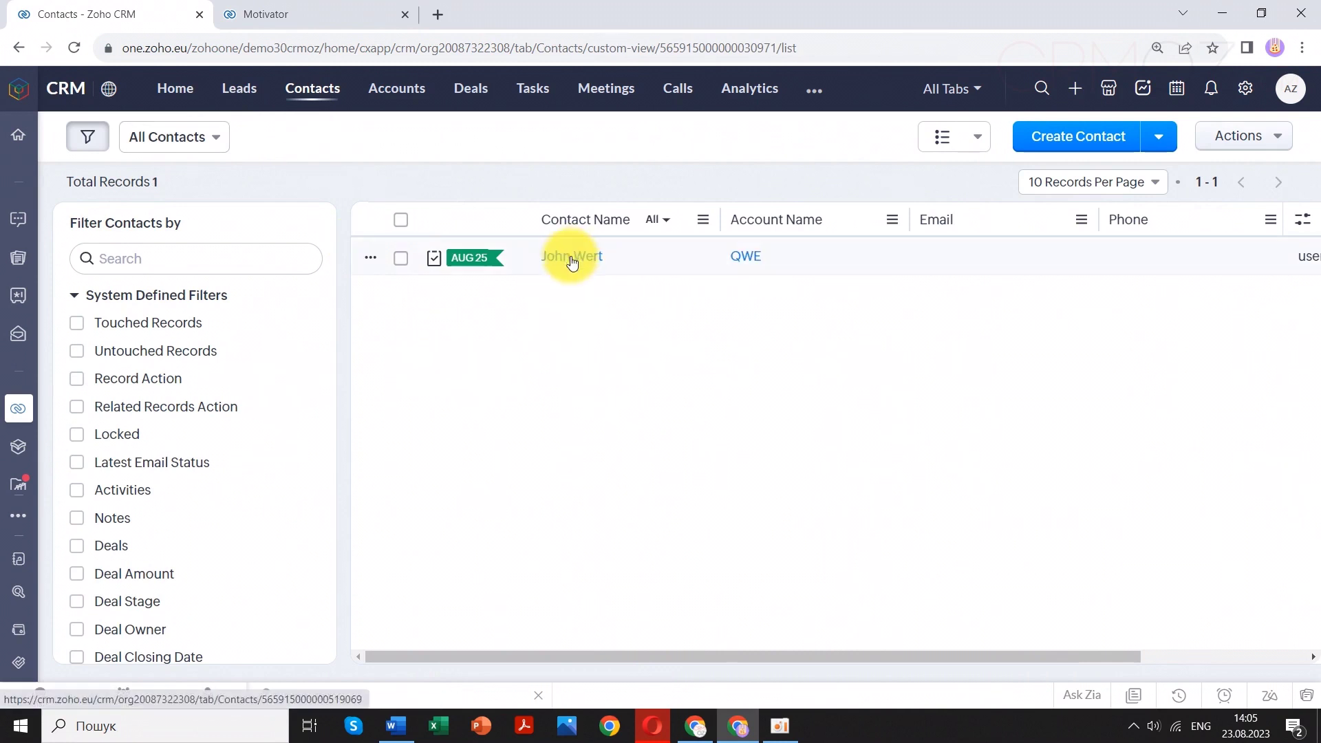
pyautogui.click(571, 258)
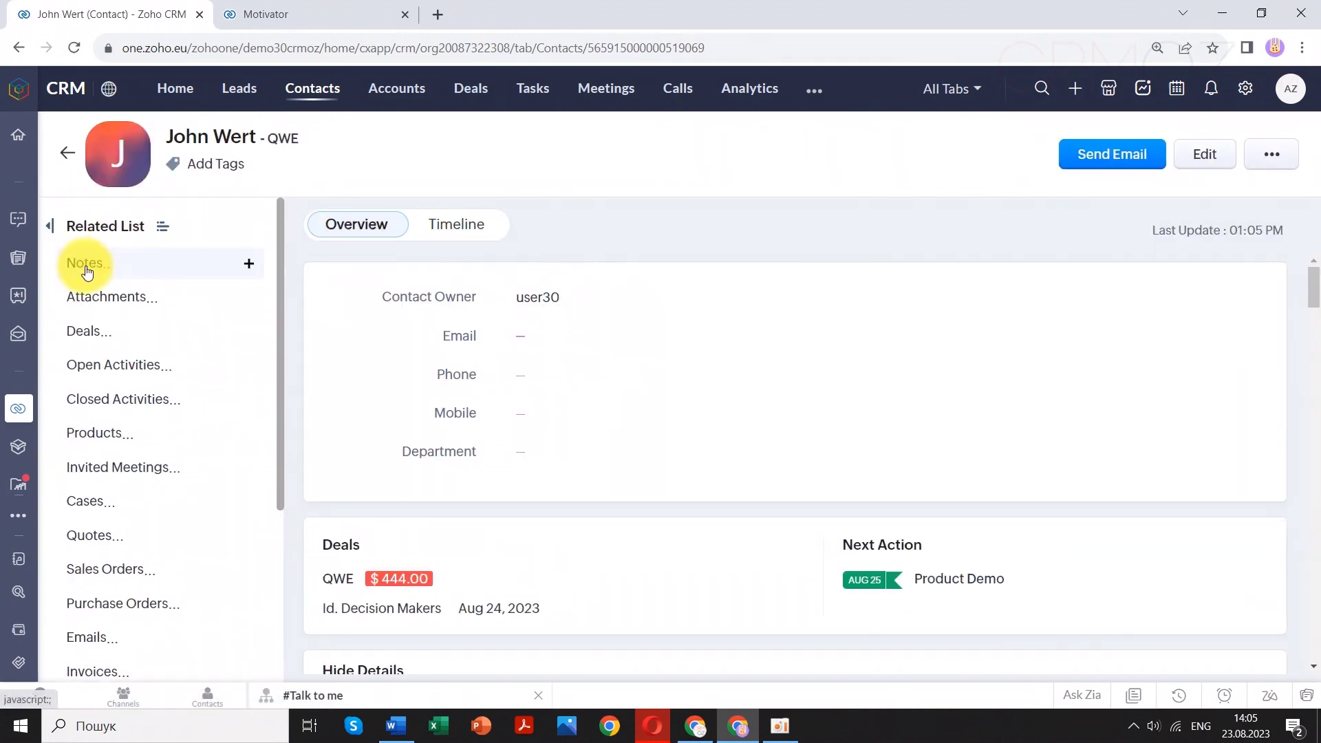
pyautogui.click(87, 268)
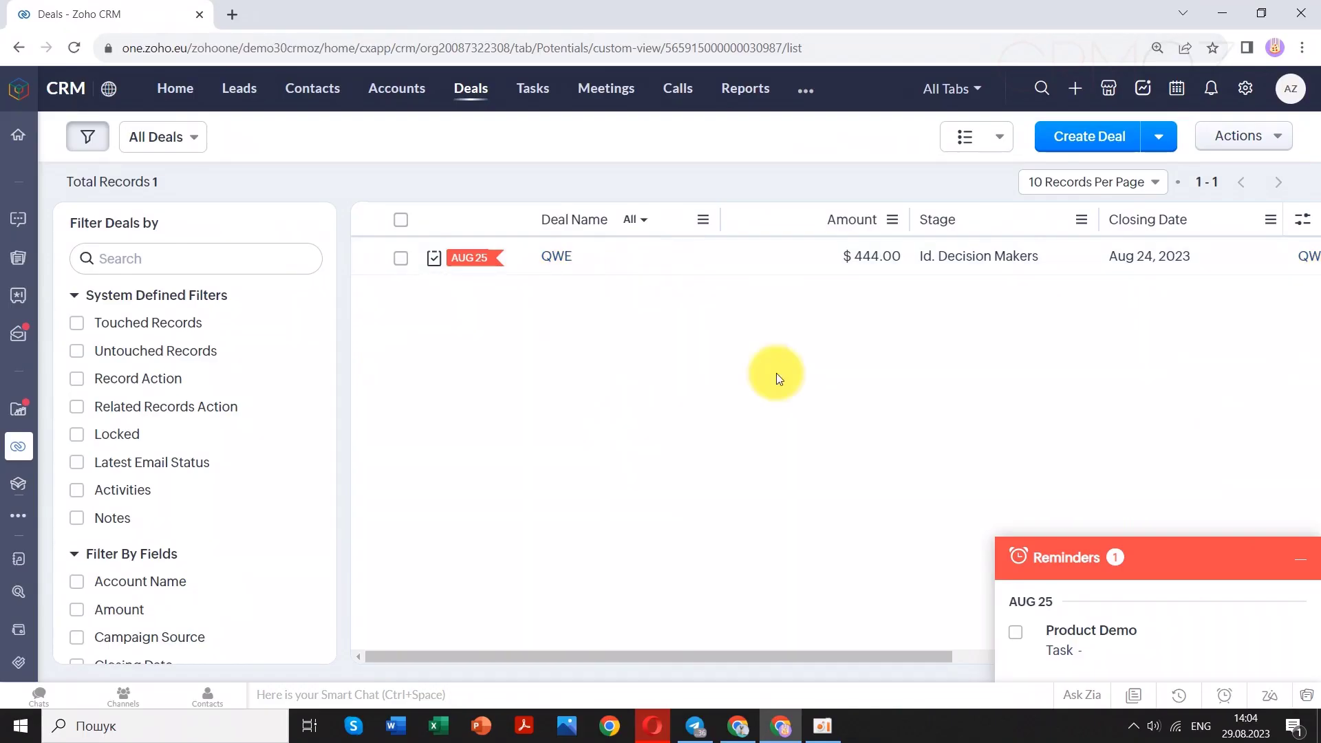
# Open the Standard Leads layout from Setup's modules and fields settings
pyautogui.click(1244, 90)
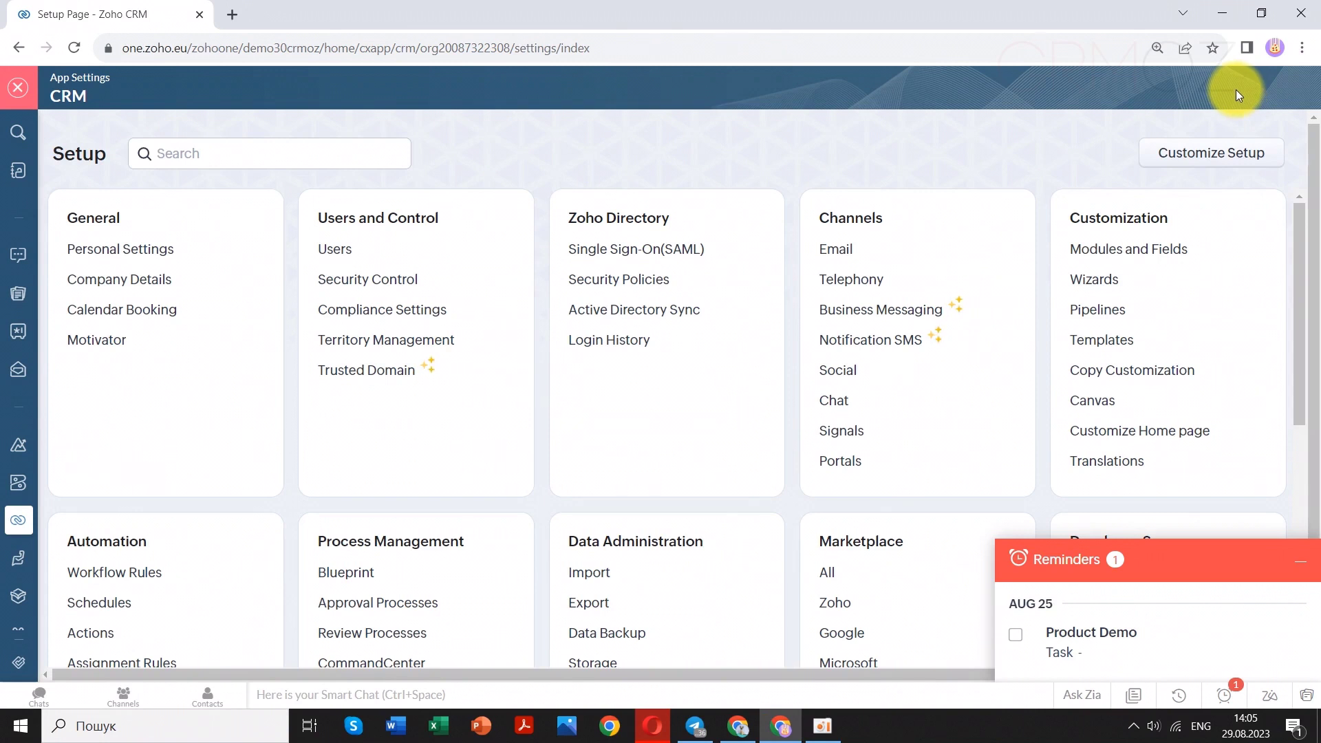
pyautogui.click(1142, 252)
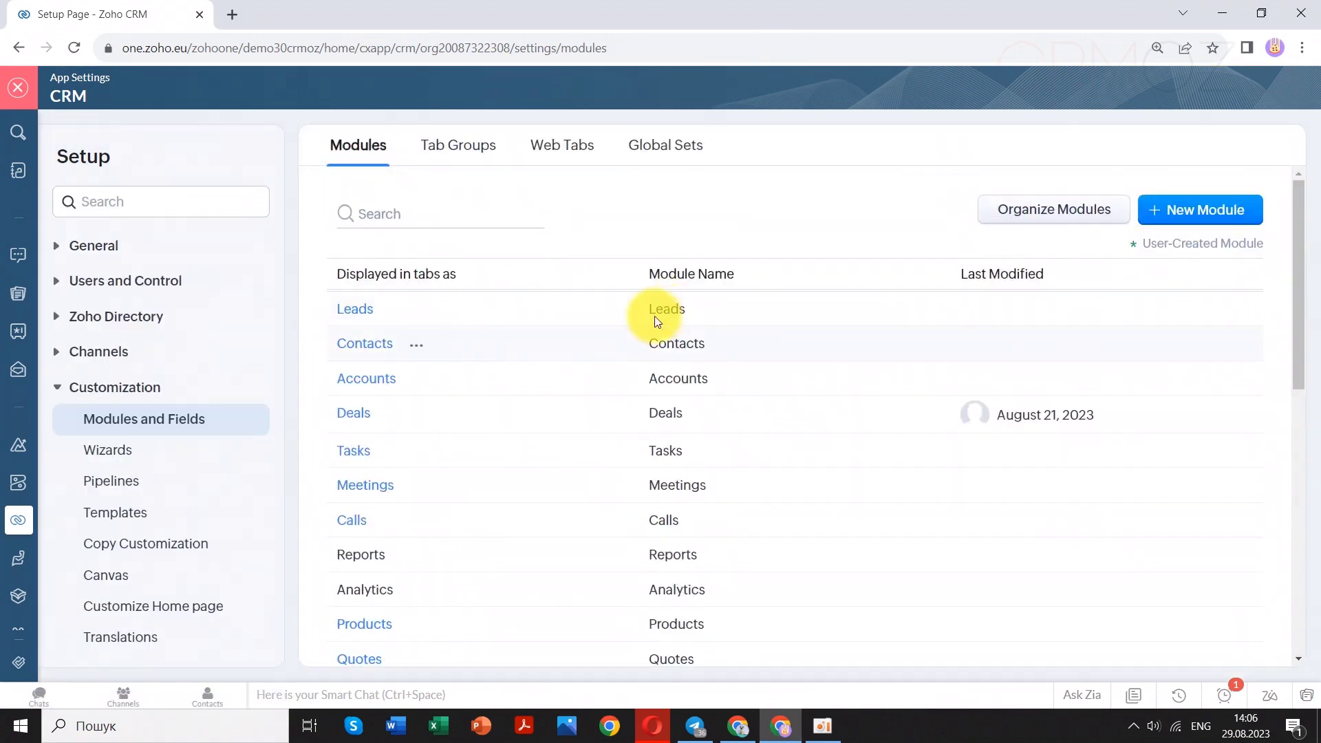
pyautogui.click(364, 321)
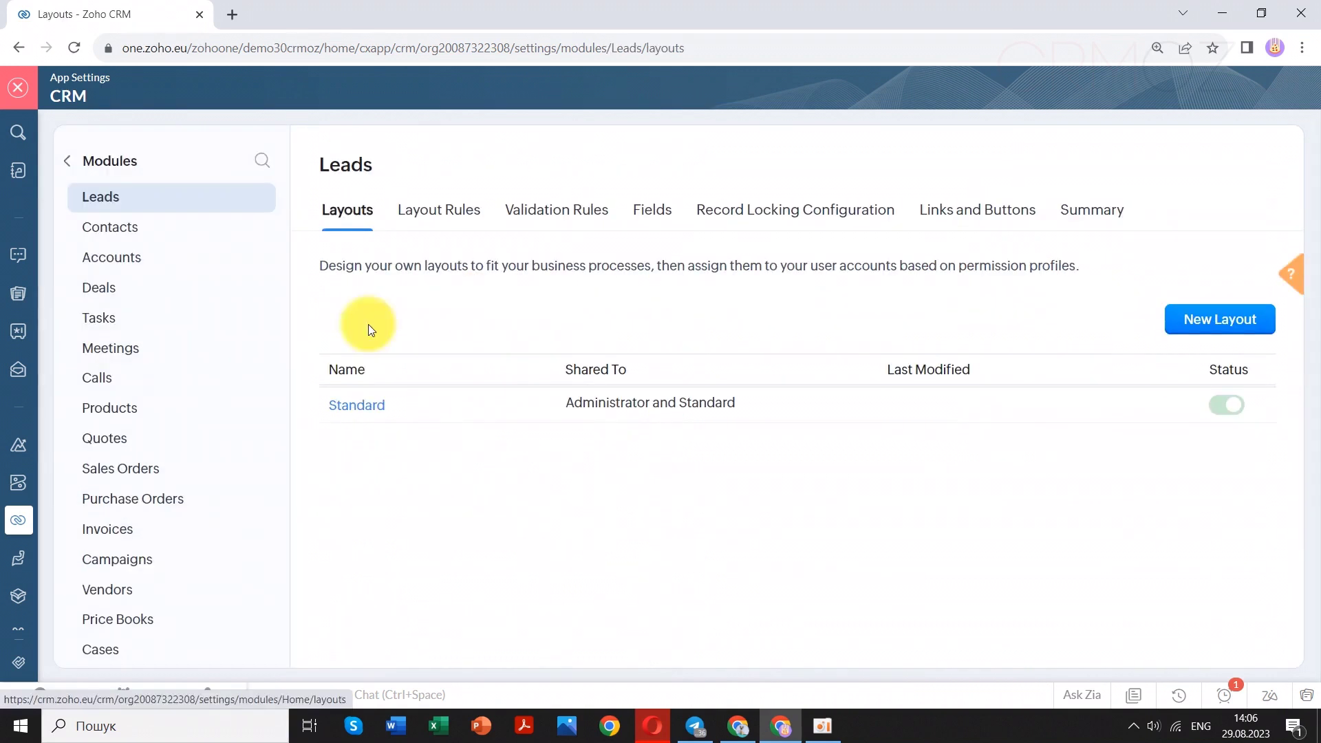
pyautogui.click(377, 408)
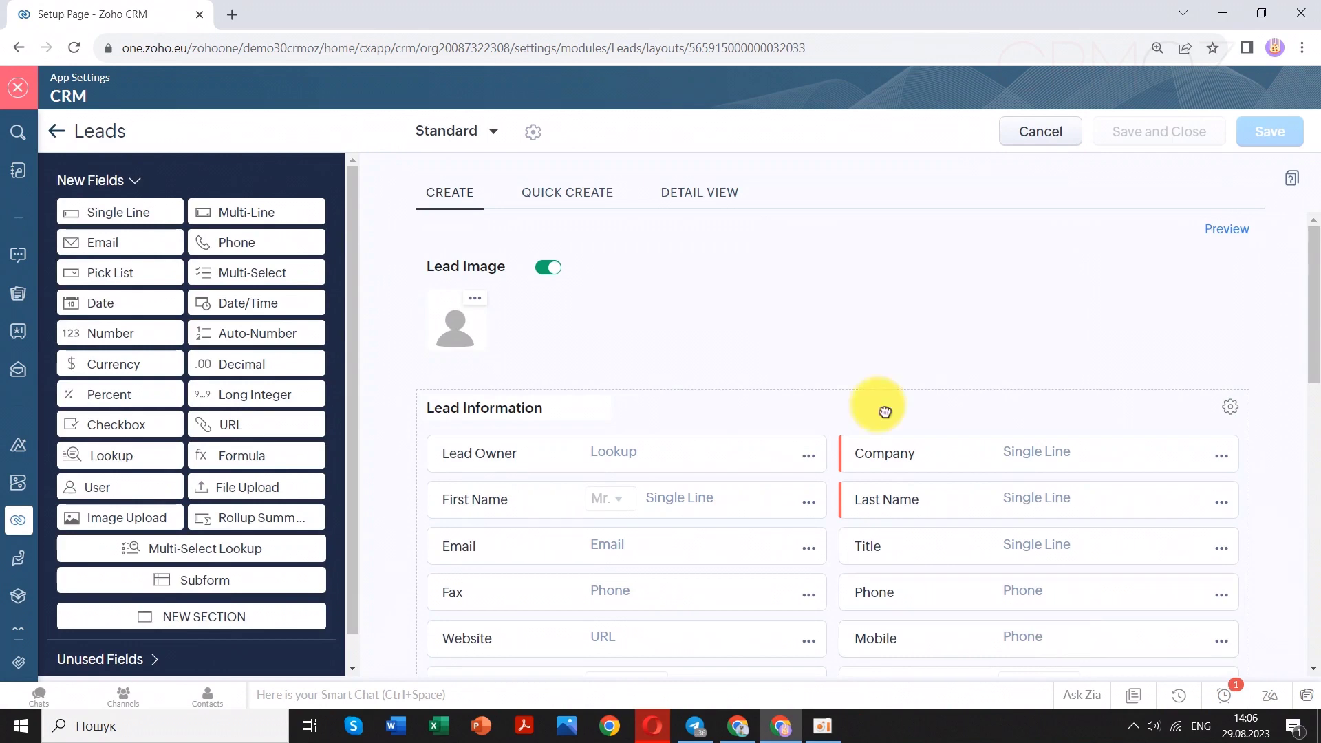
# Preview the layout's Quick Create and Detail View versions, then return to the Create layout
pyautogui.scroll(-3, 832, 334)
pyautogui.scroll(-9, 832, 341)
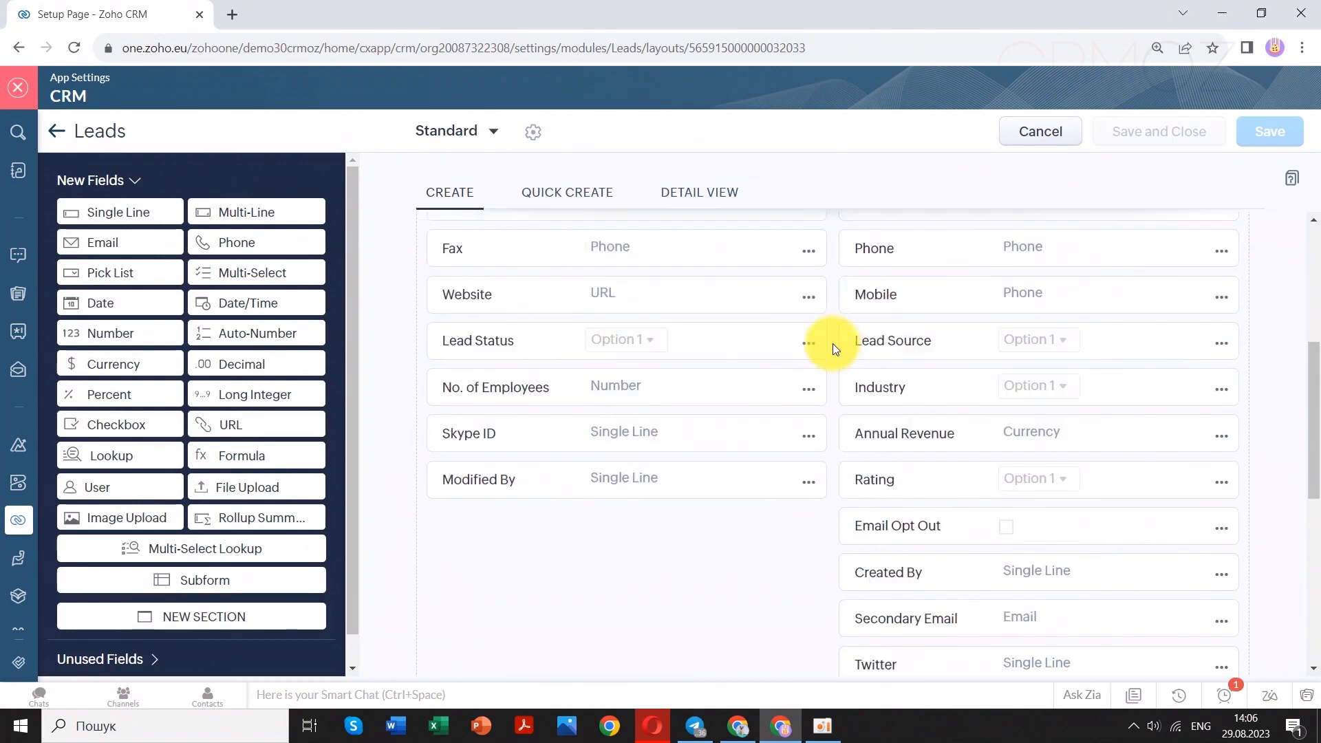
pyautogui.scroll(12, 832, 343)
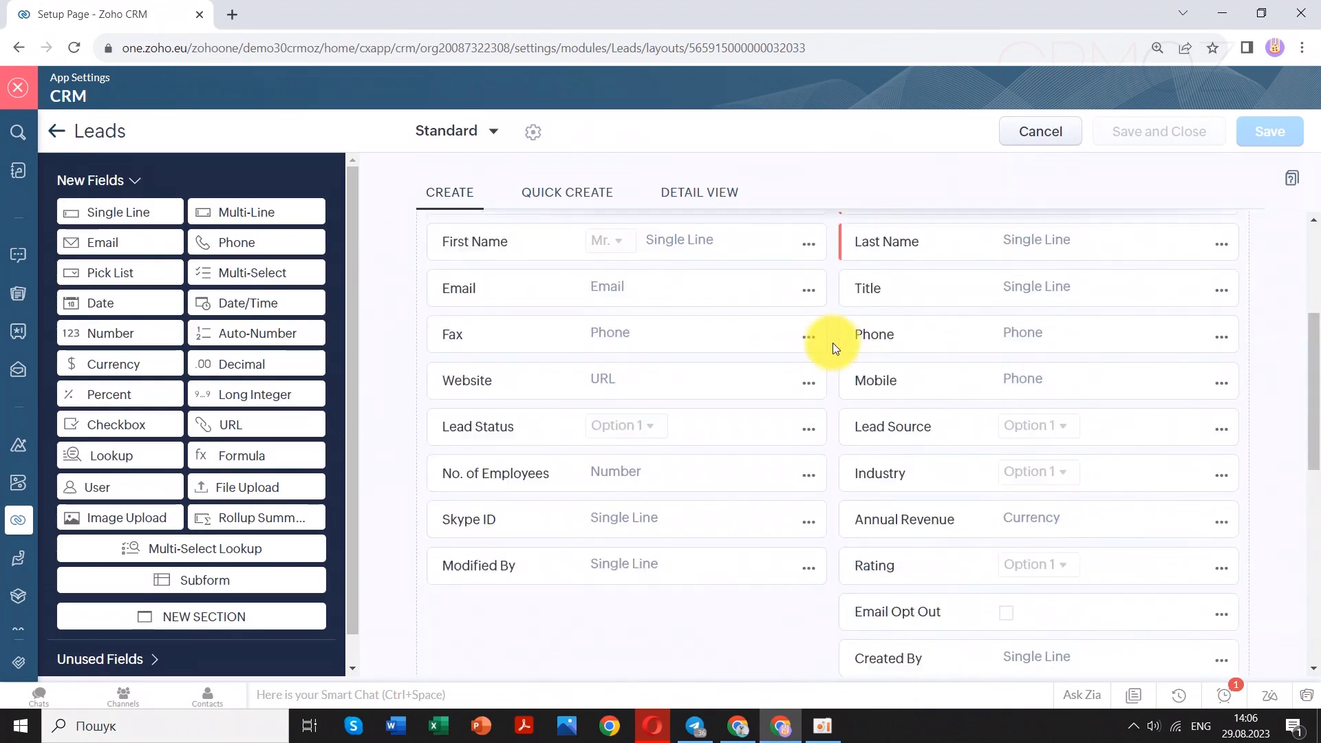
pyautogui.click(576, 194)
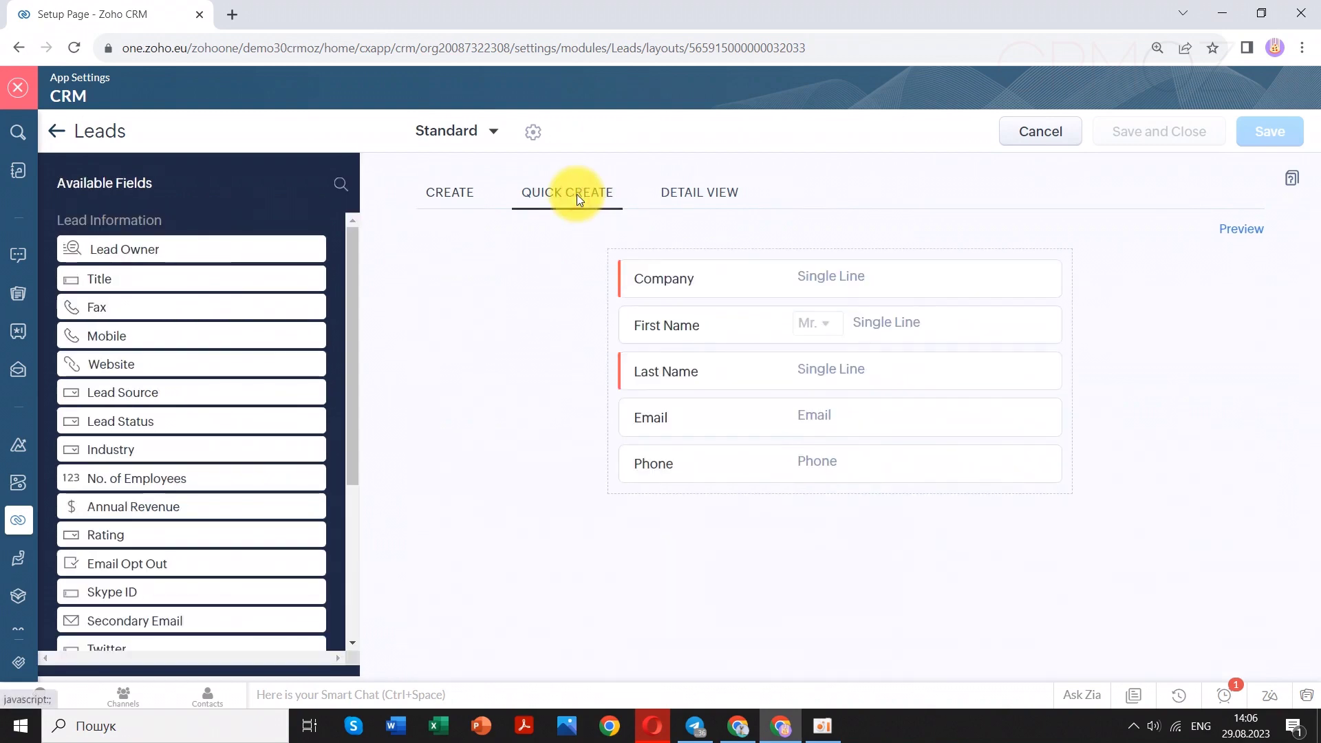
pyautogui.click(699, 199)
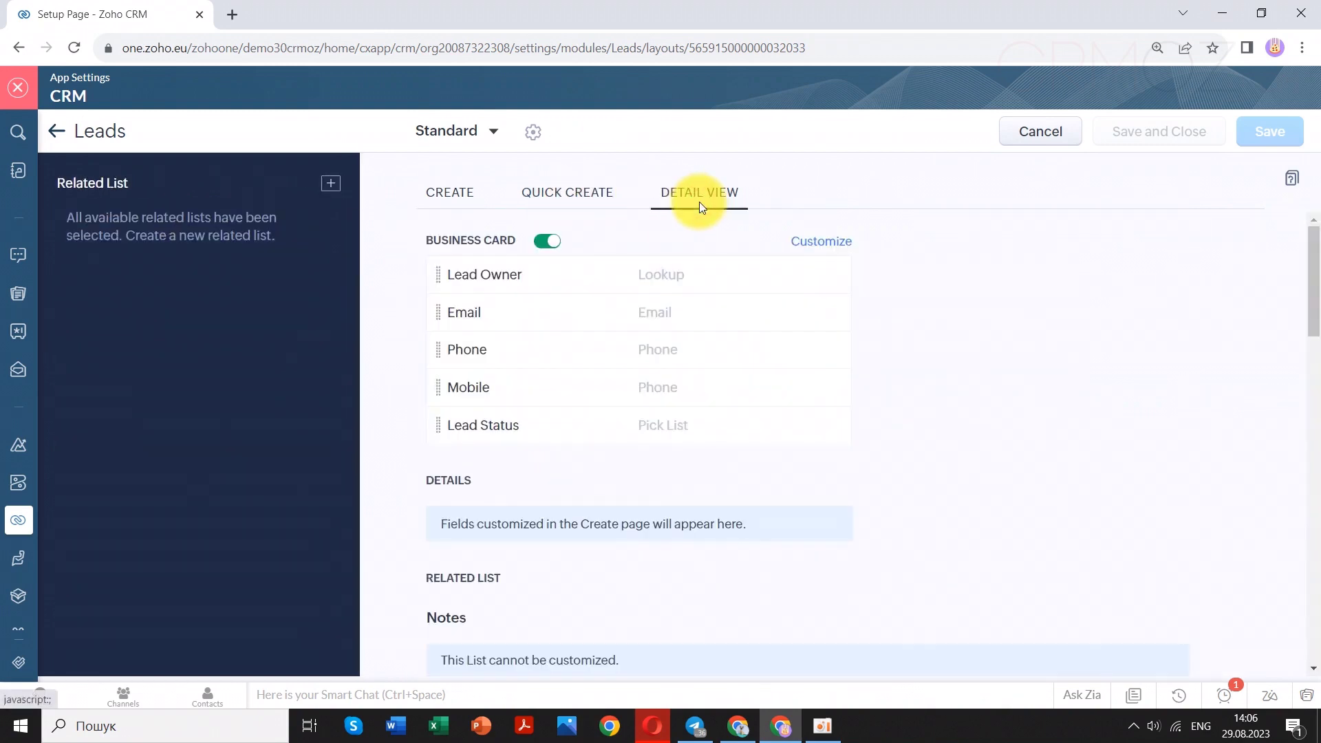
pyautogui.click(459, 197)
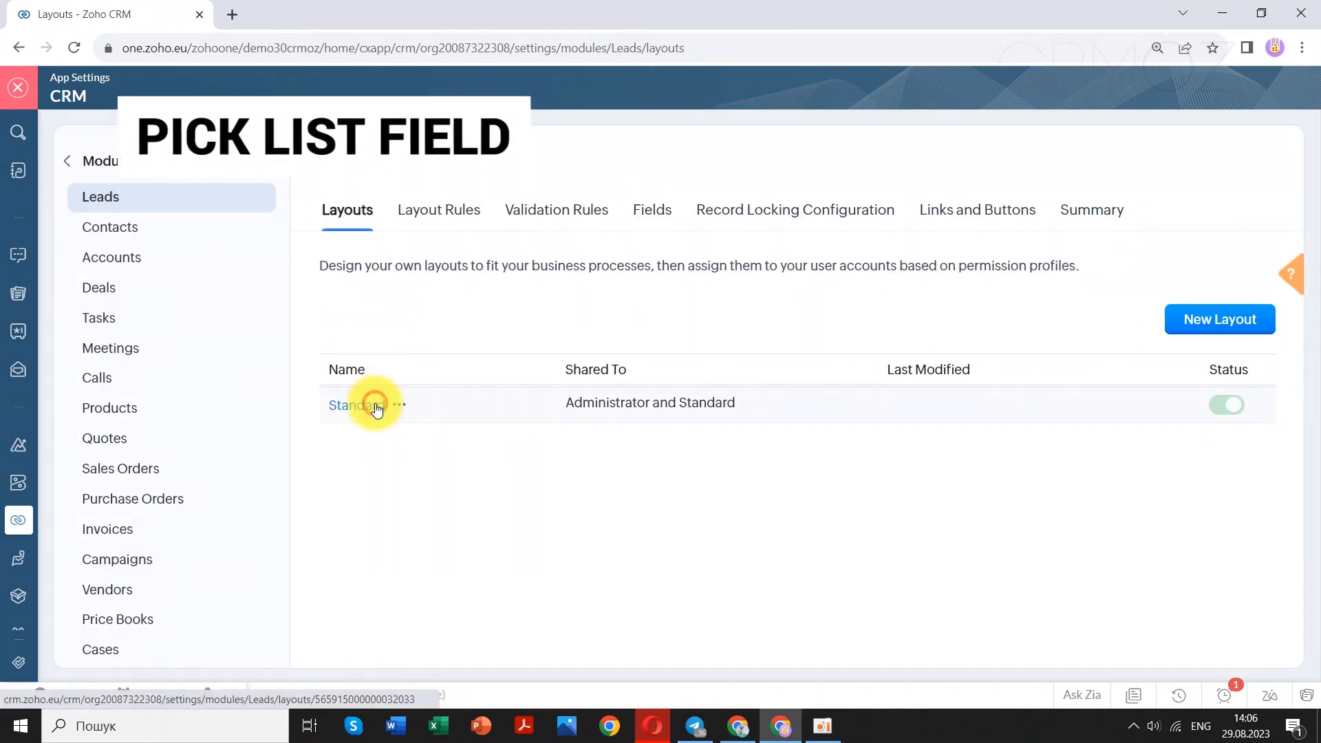
# Open the Lead Status field's properties in the Standard Leads layout
pyautogui.click(375, 406)
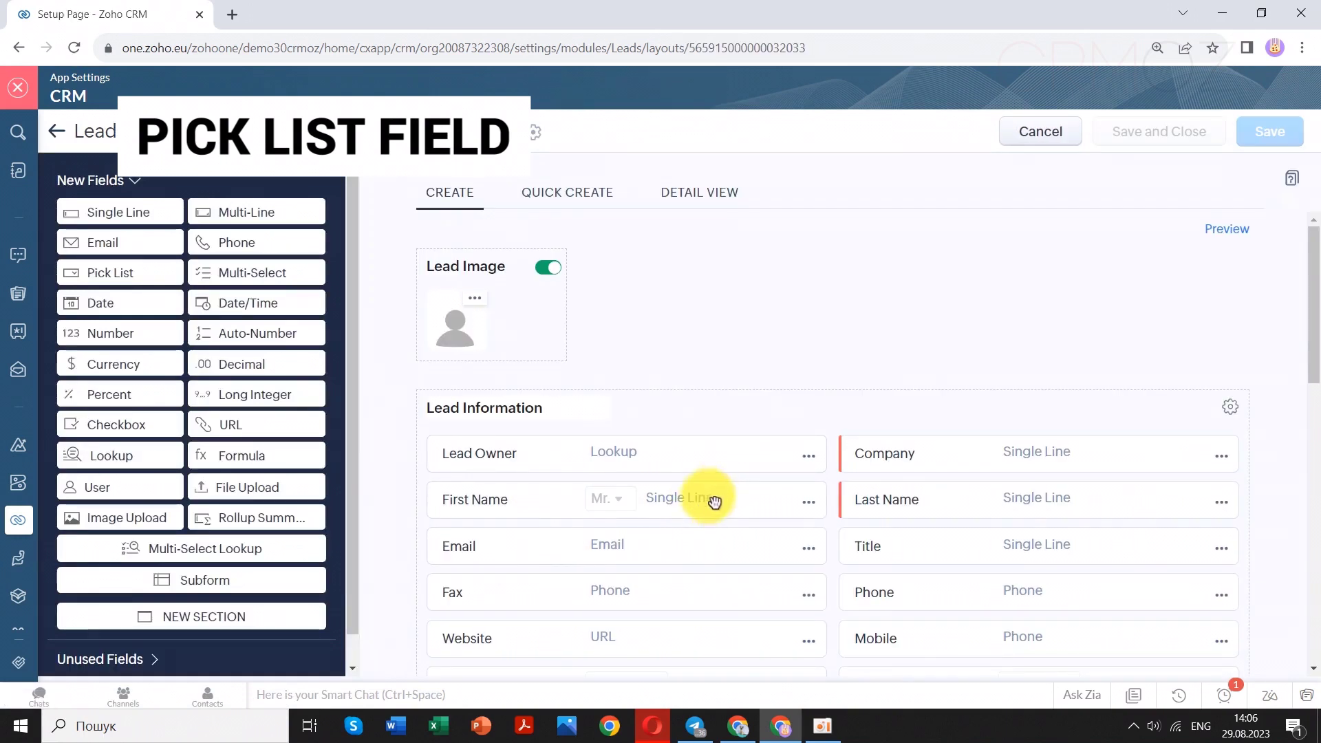
pyautogui.scroll(-2, 743, 542)
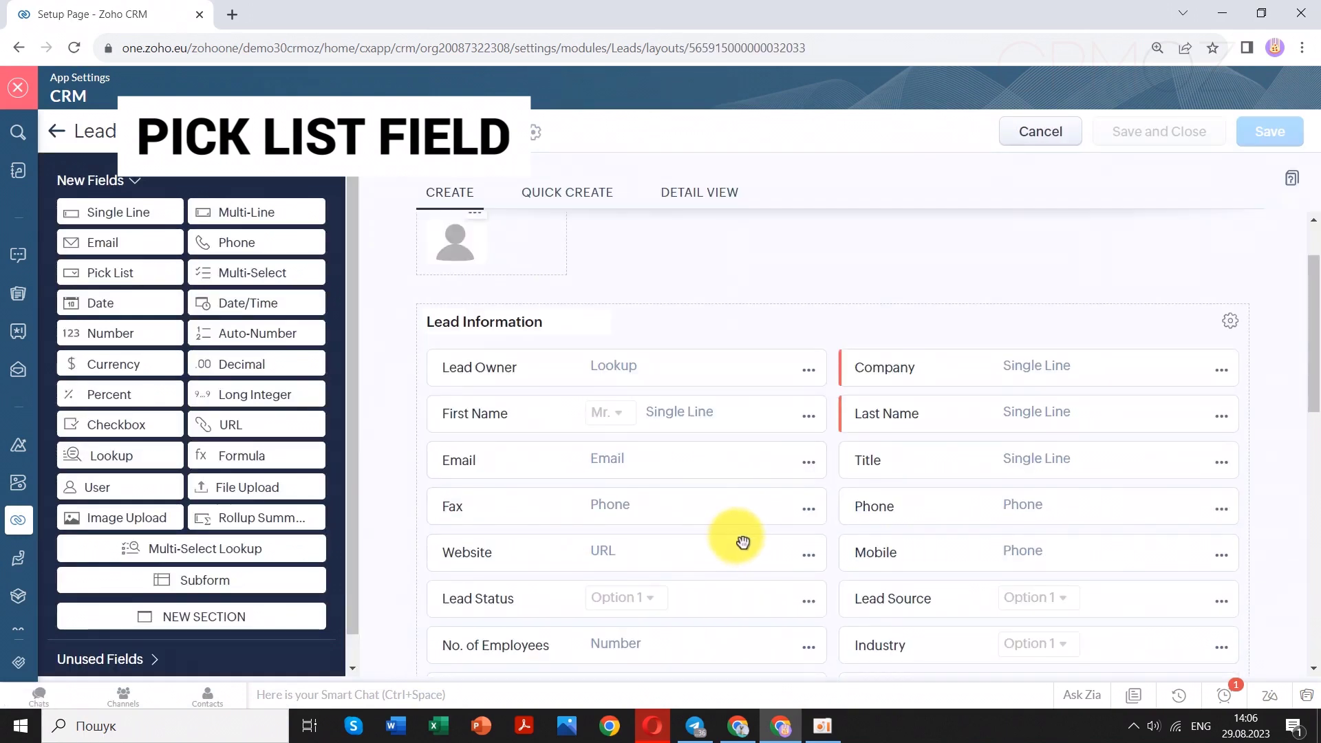
pyautogui.scroll(-2, 742, 543)
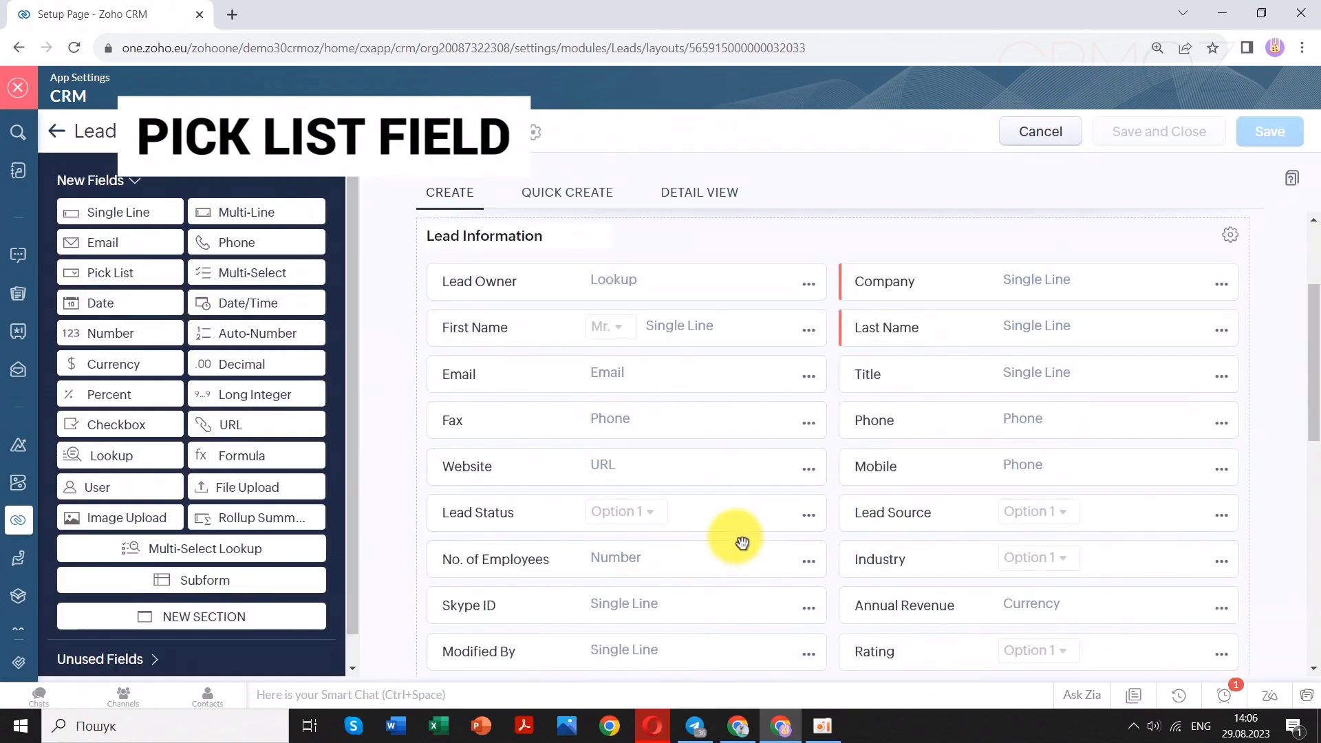
pyautogui.click(807, 516)
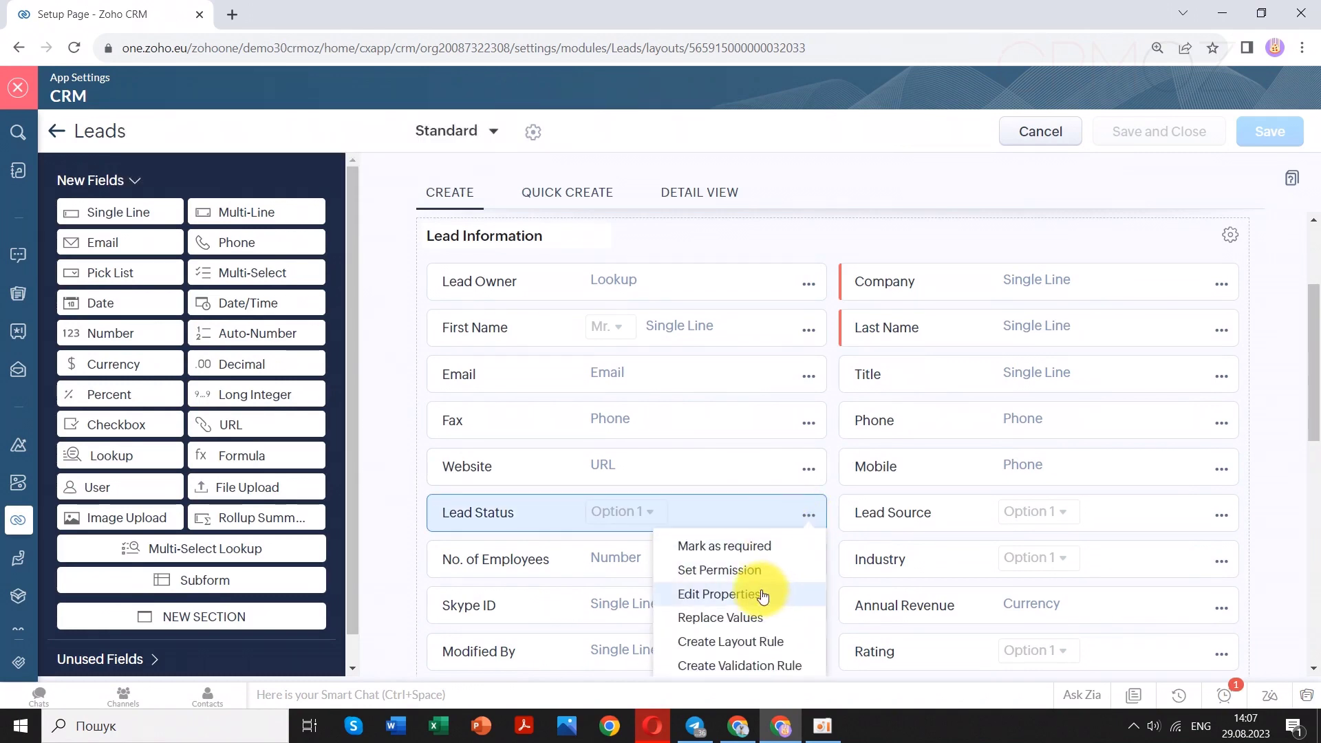
pyautogui.click(762, 596)
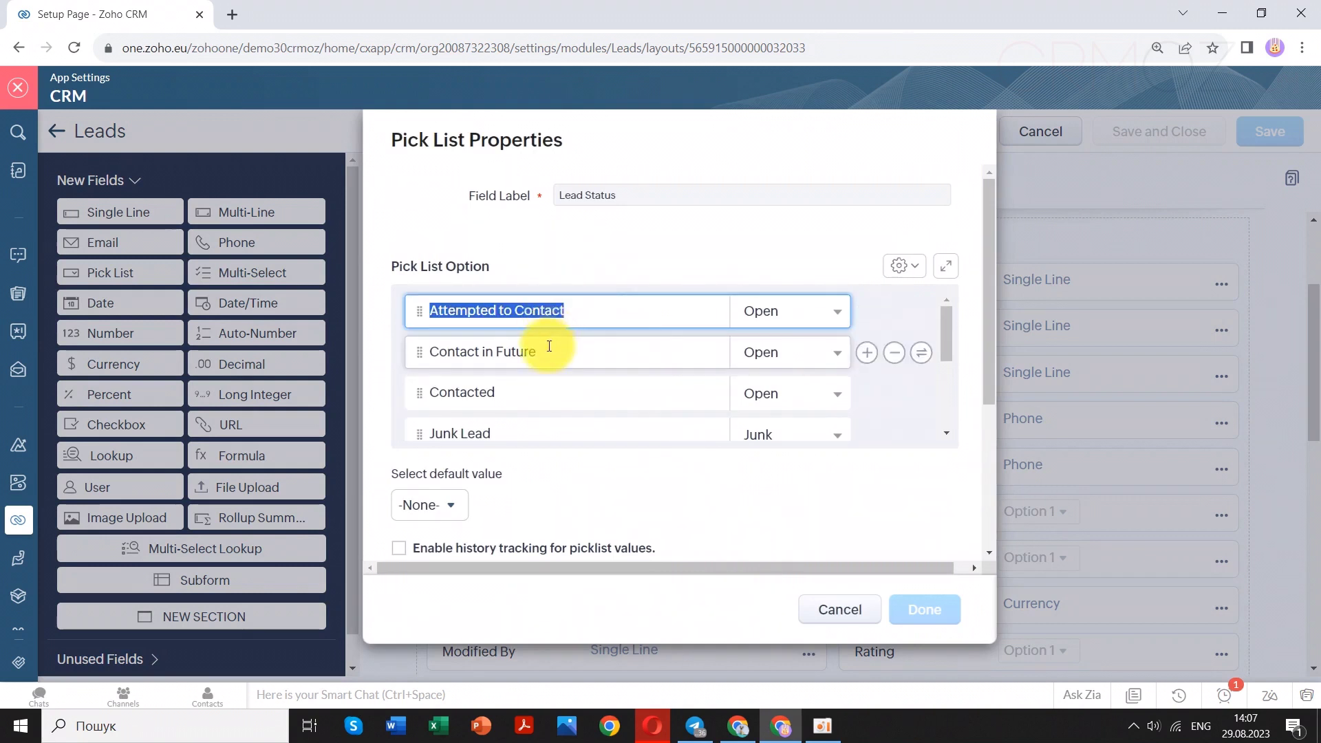
# Add a 'New' option to the Lead Status pick list and move it to the top
pyautogui.scroll(-3, 545, 351)
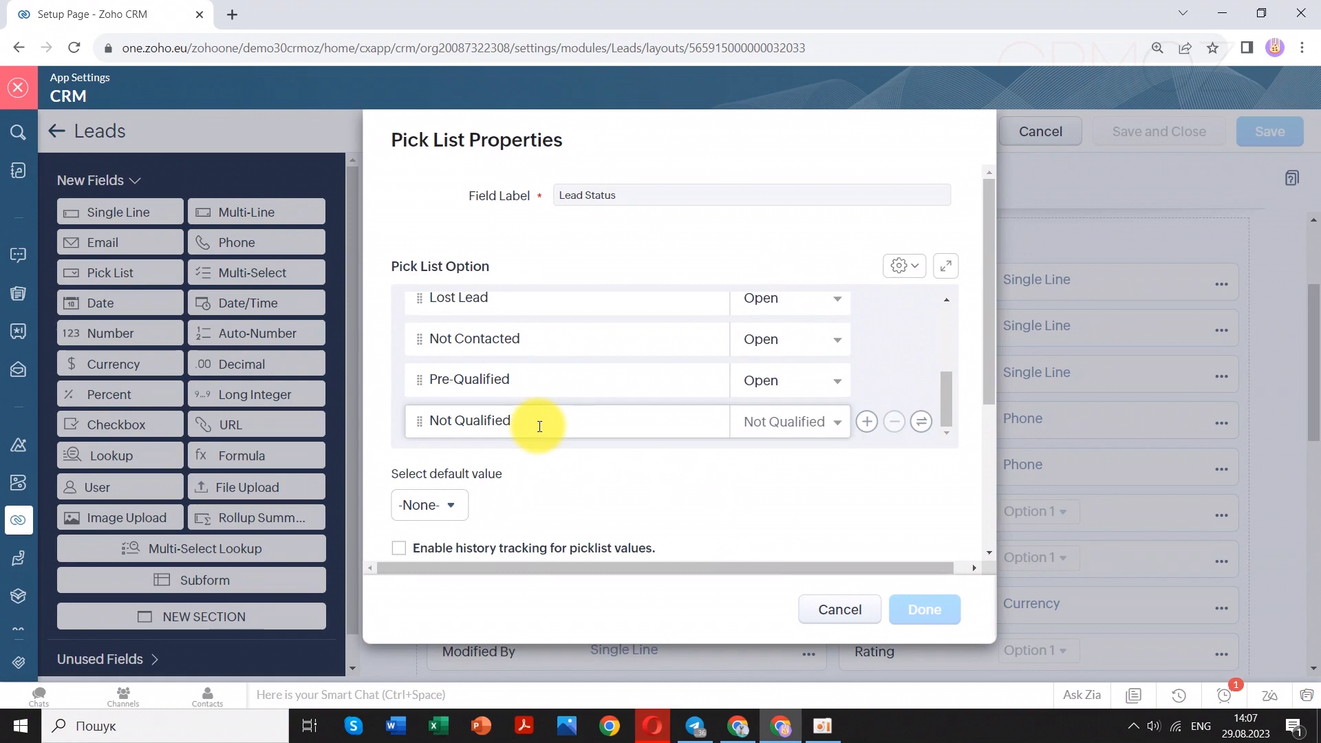
pyautogui.scroll(2, 539, 425)
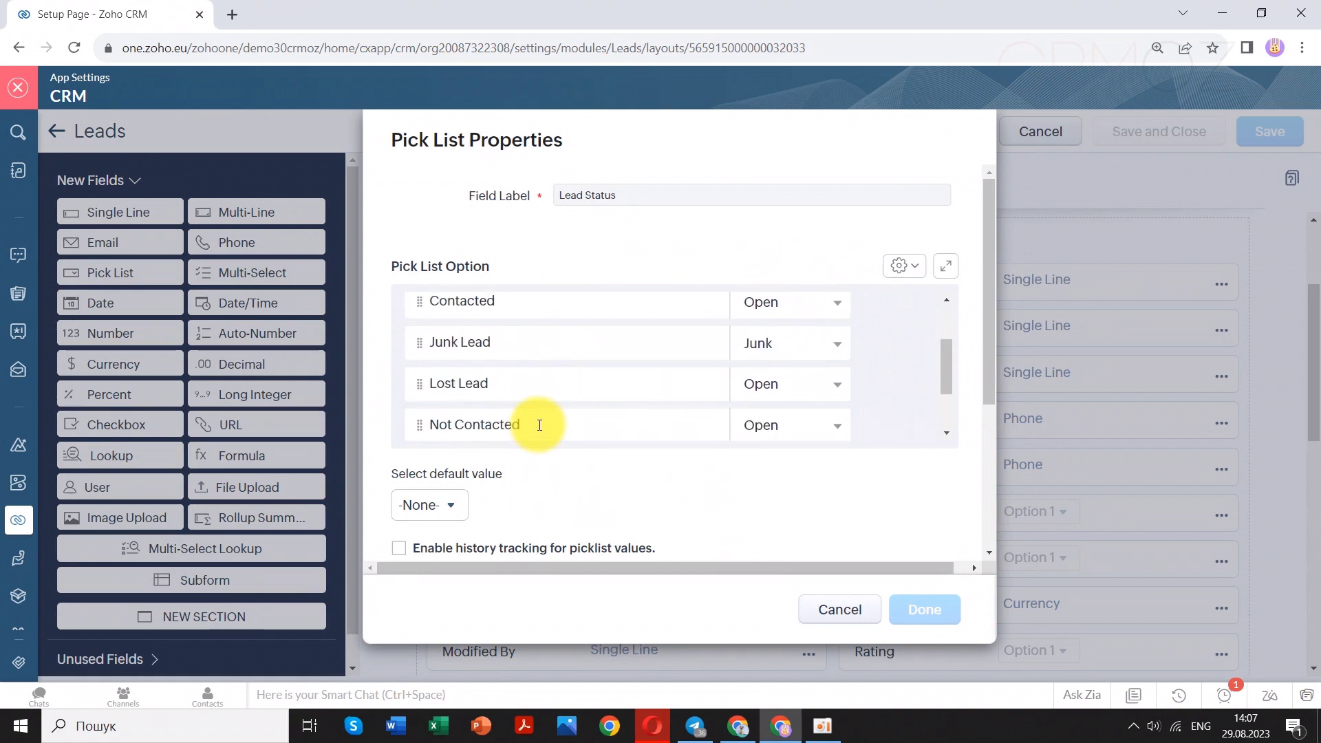
pyautogui.scroll(-2, 539, 426)
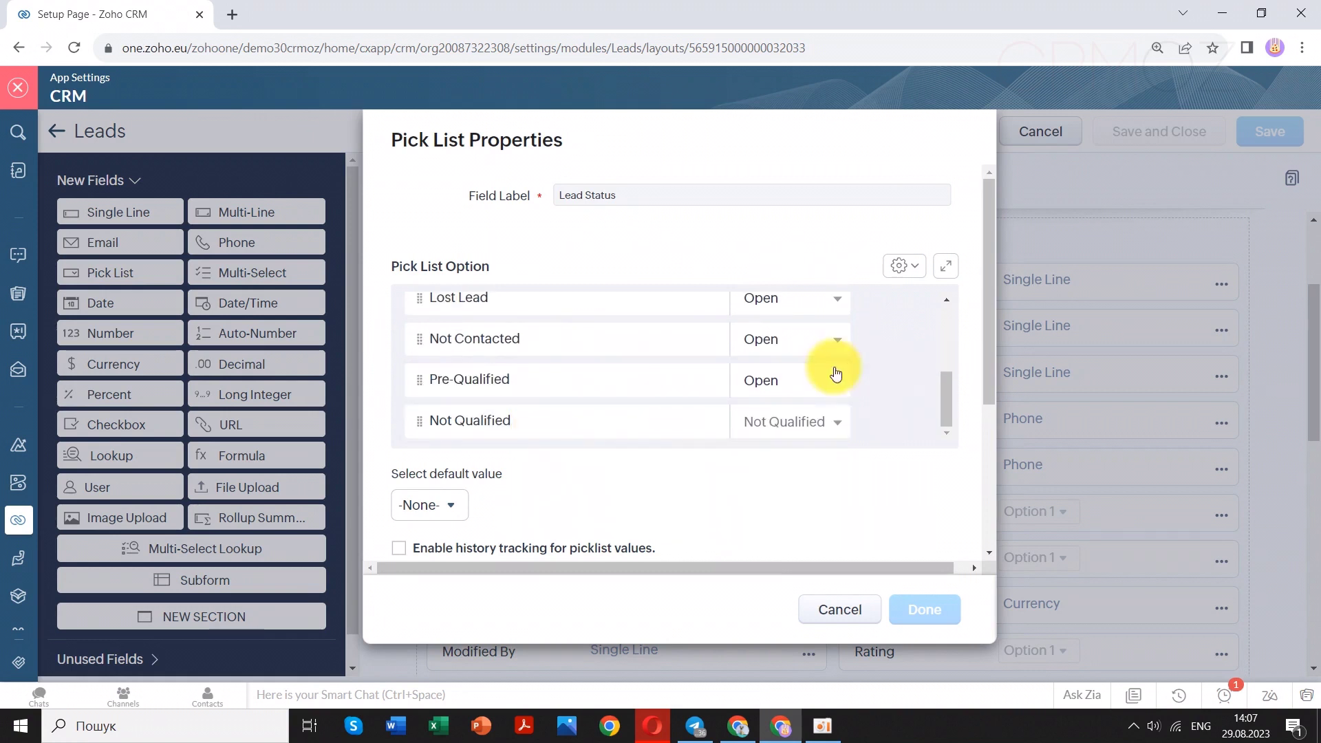
pyautogui.click(867, 421)
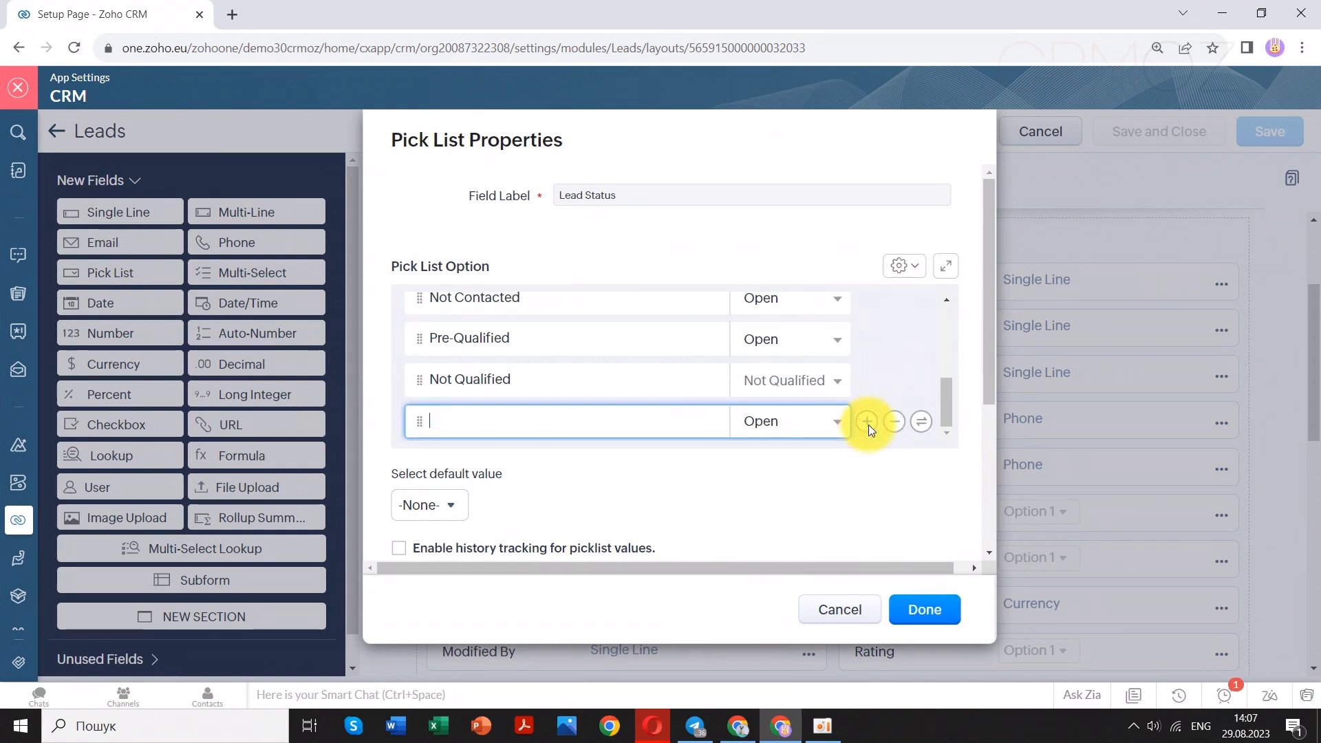
pyautogui.write('New')
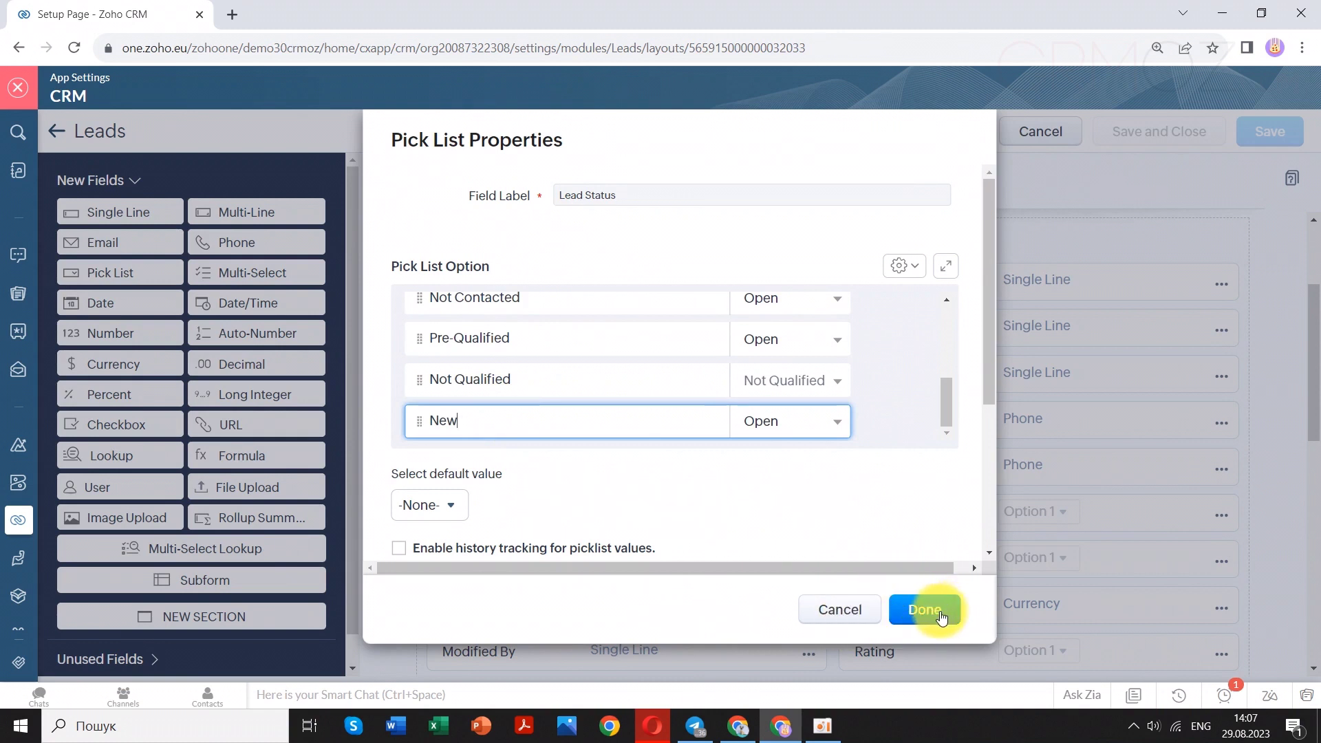
pyautogui.click(404, 378)
pyautogui.moveTo(419, 422); pyautogui.dragTo(398, 312)
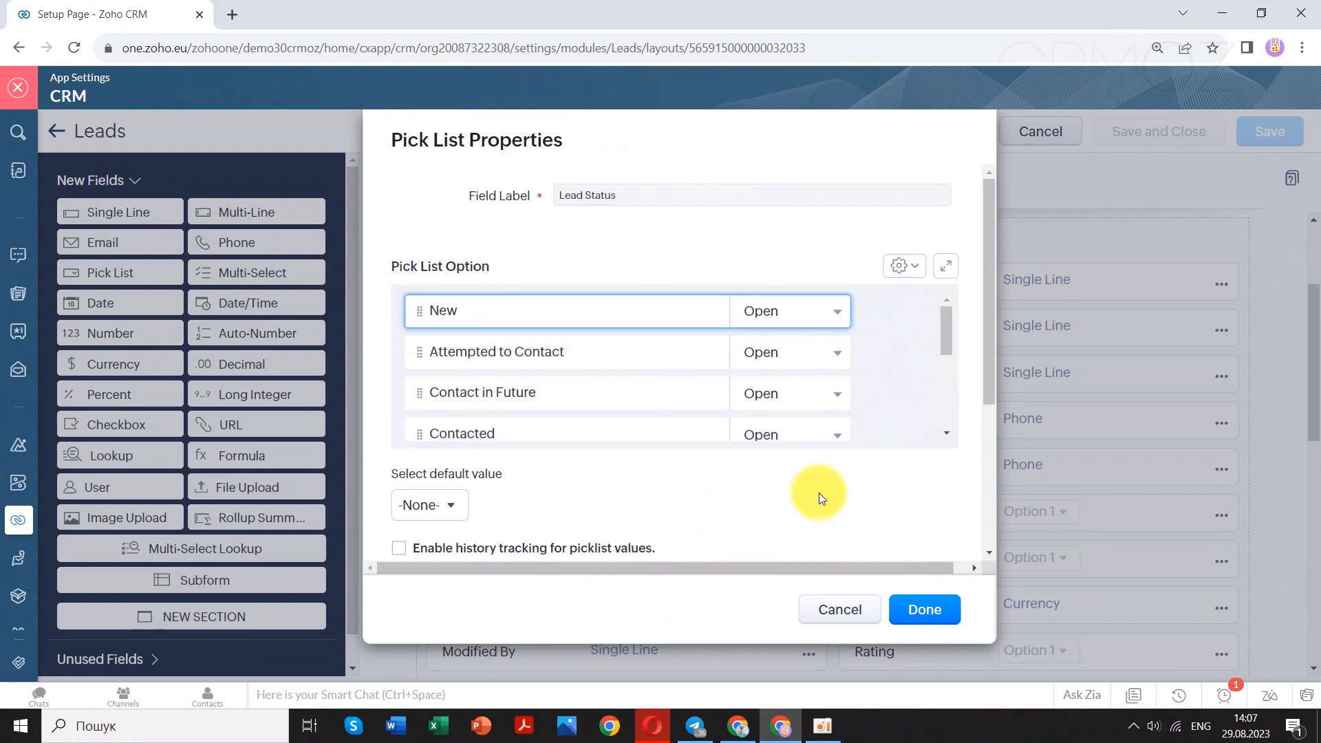
# Make New the default Lead Status value and confirm the pick list changes
pyautogui.scroll(-3, 818, 491)
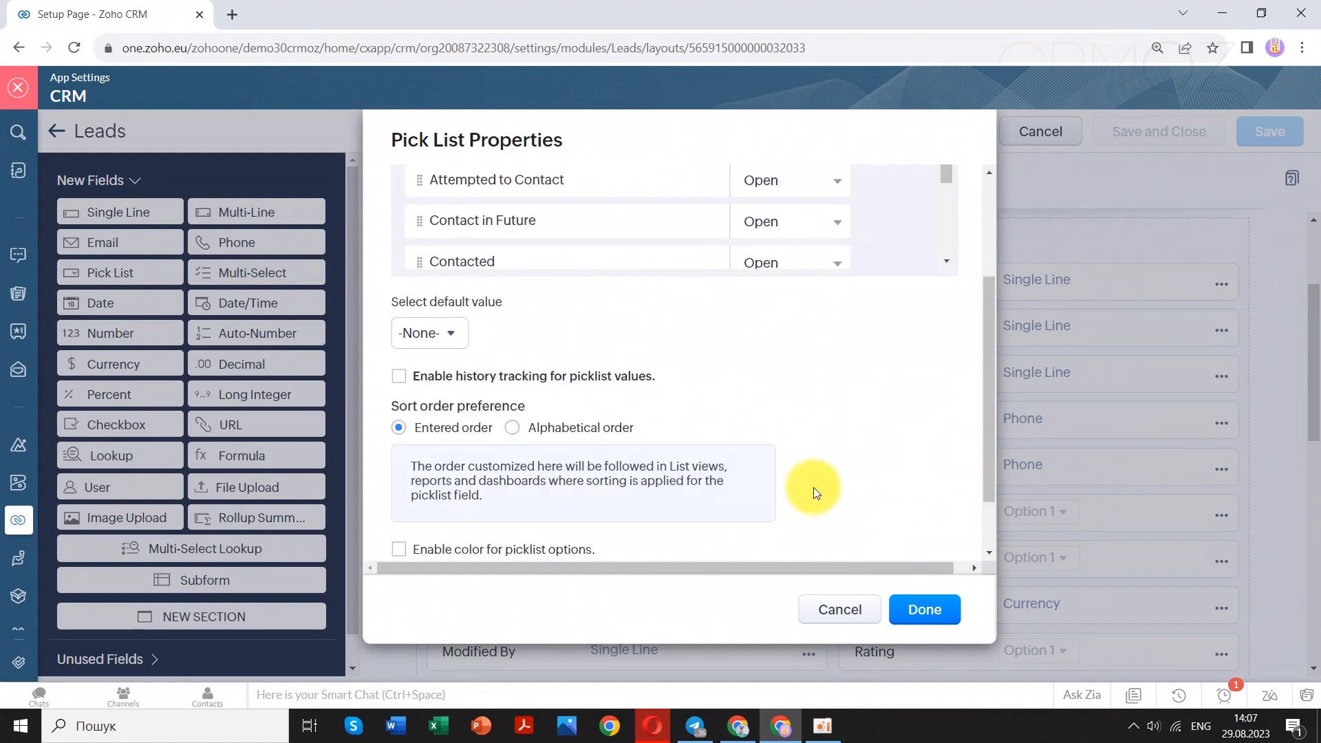
pyautogui.click(448, 333)
pyautogui.click(446, 429)
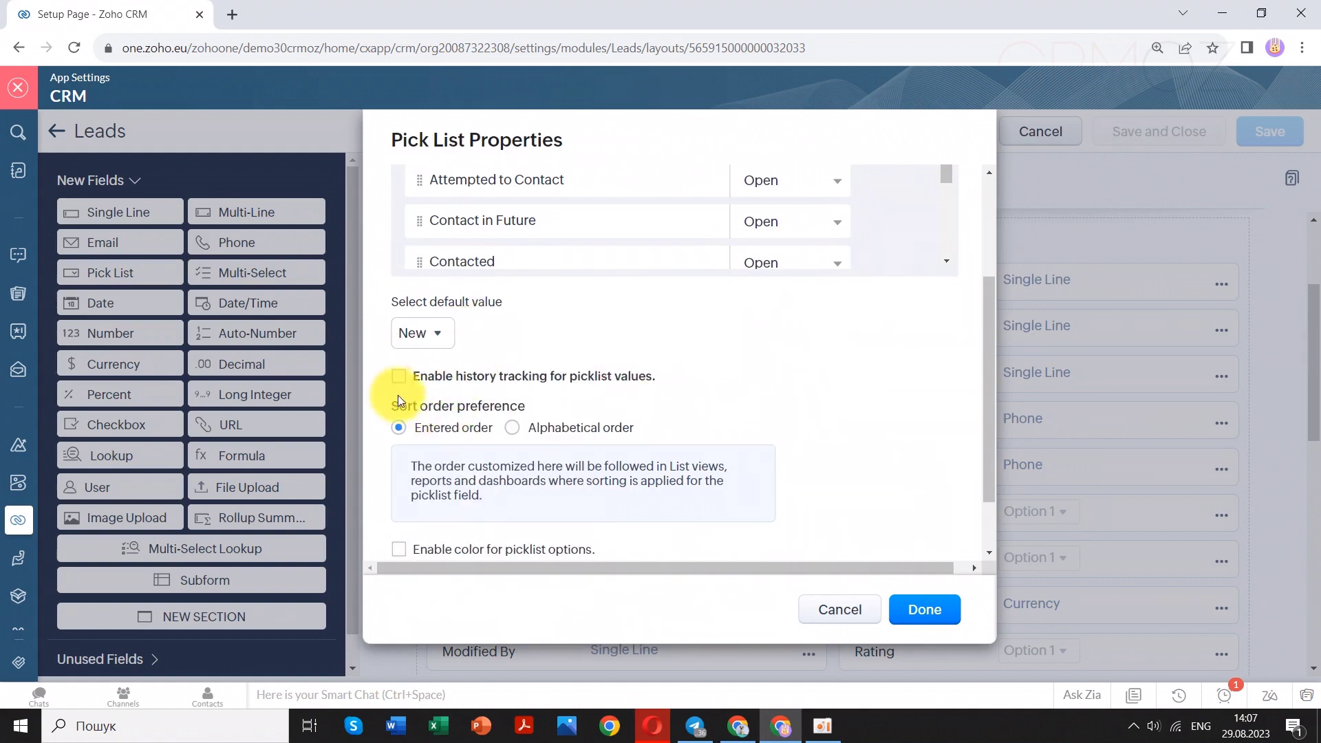
pyautogui.scroll(-2, 722, 441)
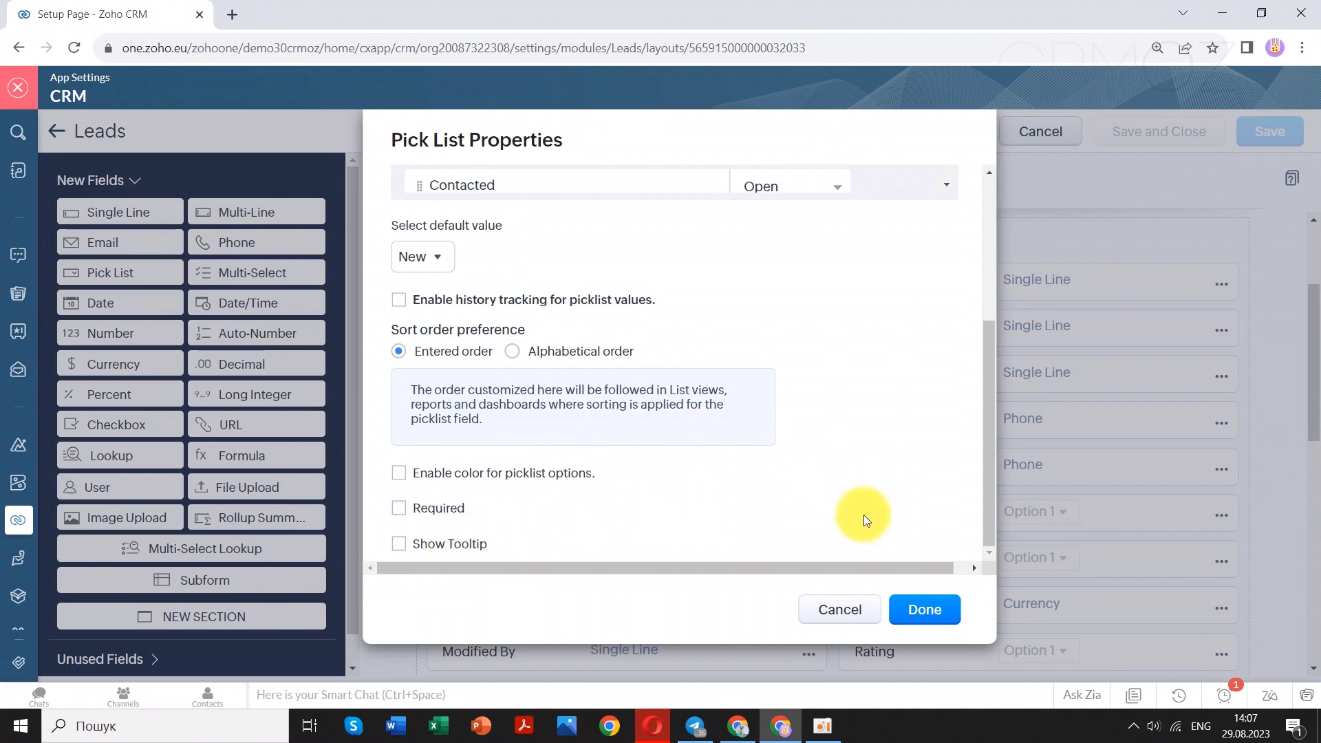
pyautogui.click(924, 612)
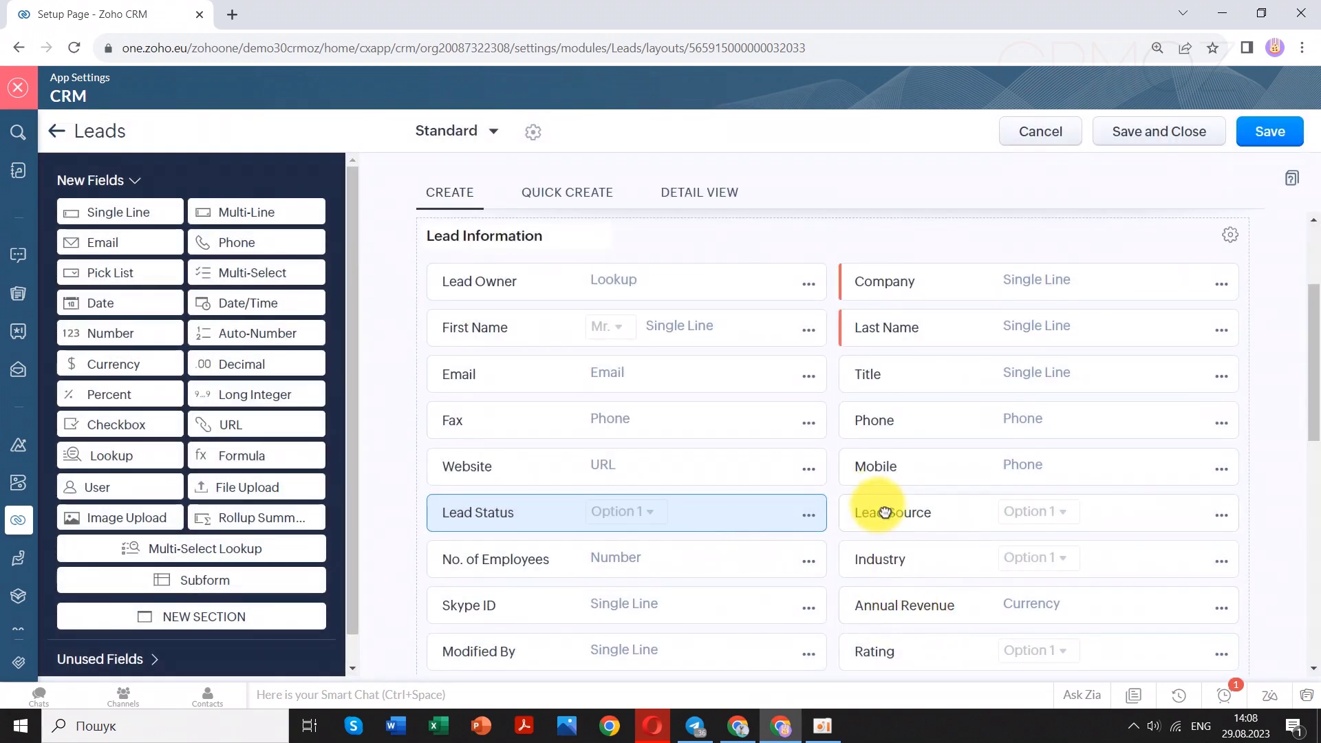
# Add a 'YouTube' option right after Advertisement in the Lead Source pick list
pyautogui.click(1224, 518)
pyautogui.scroll(-1, 1210, 527)
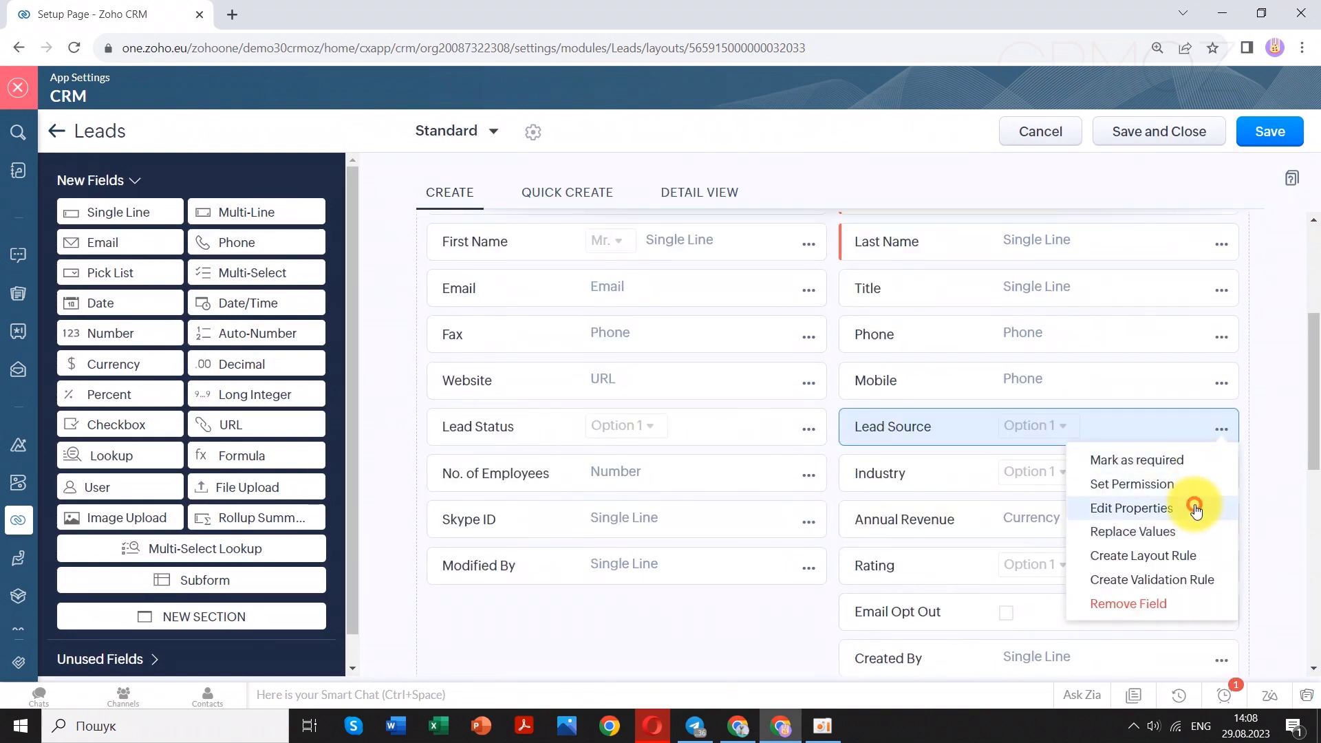
pyautogui.click(1195, 507)
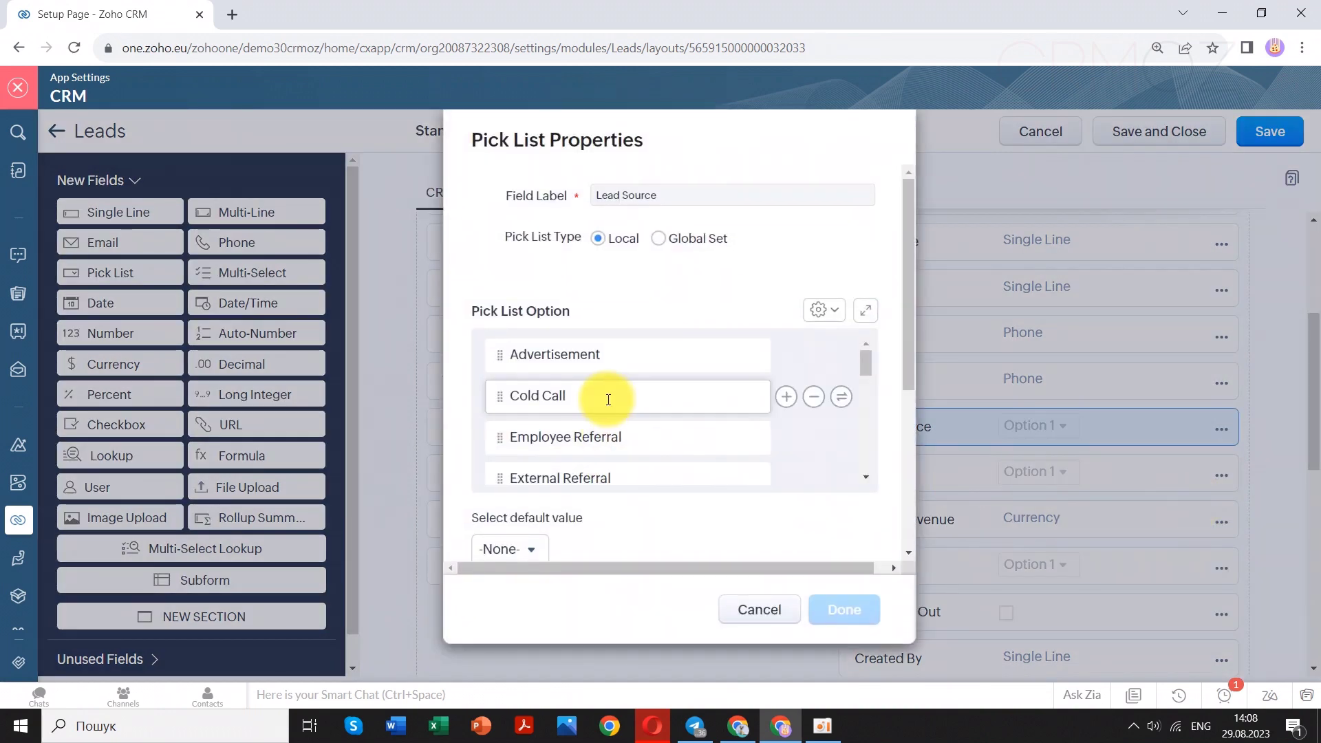
pyautogui.click(785, 355)
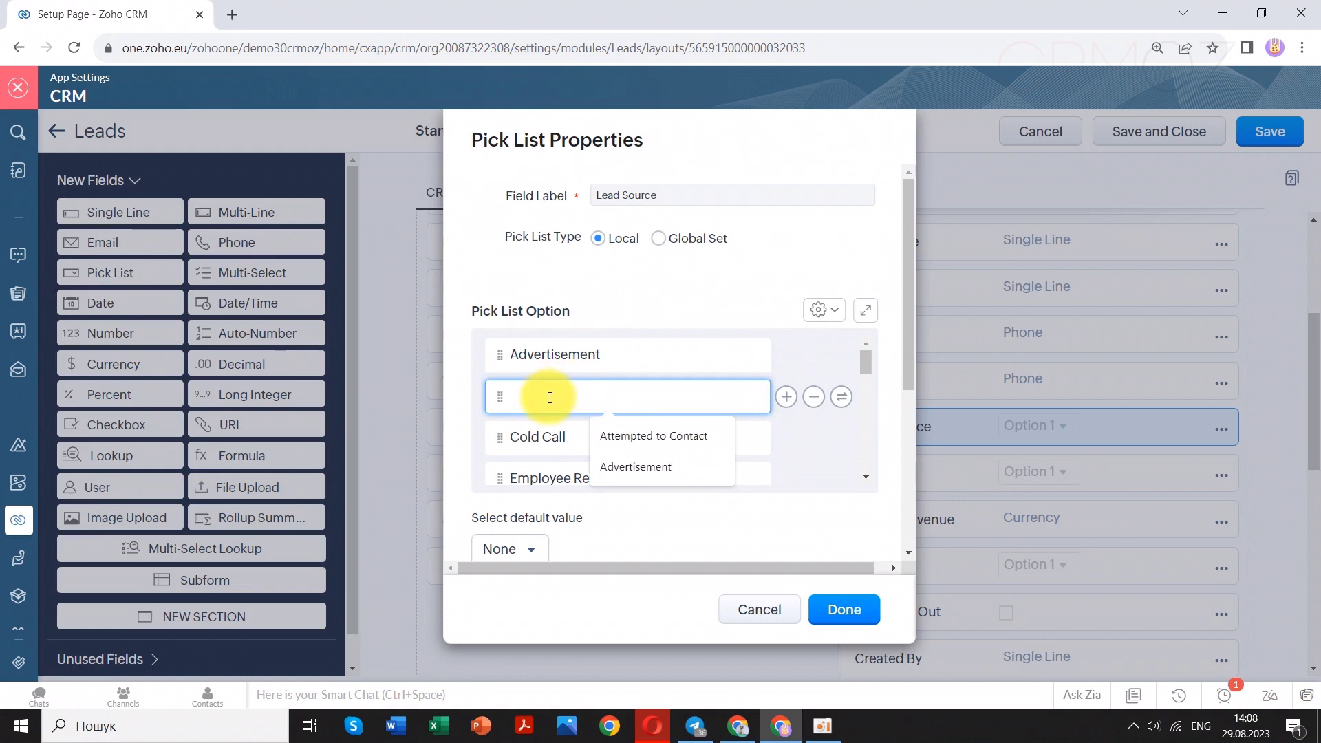
pyautogui.write('YouTube')
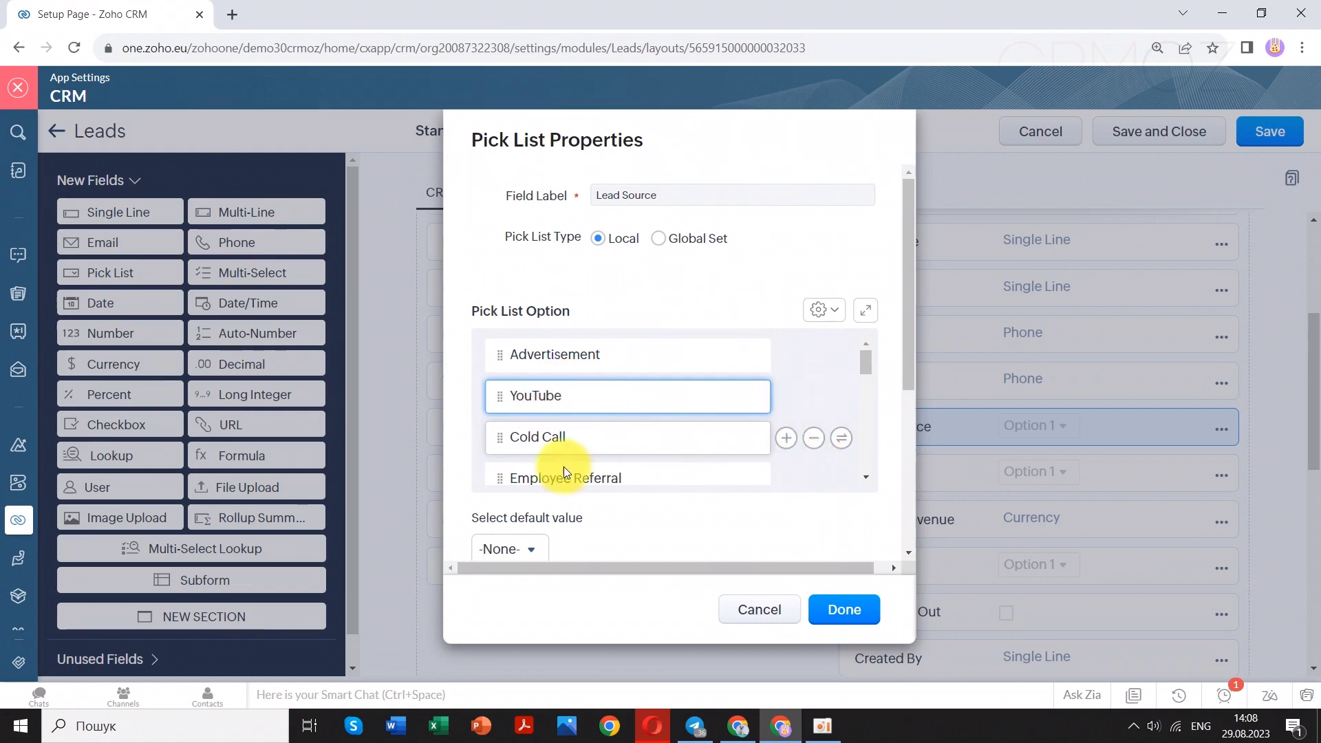
pyautogui.click(472, 447)
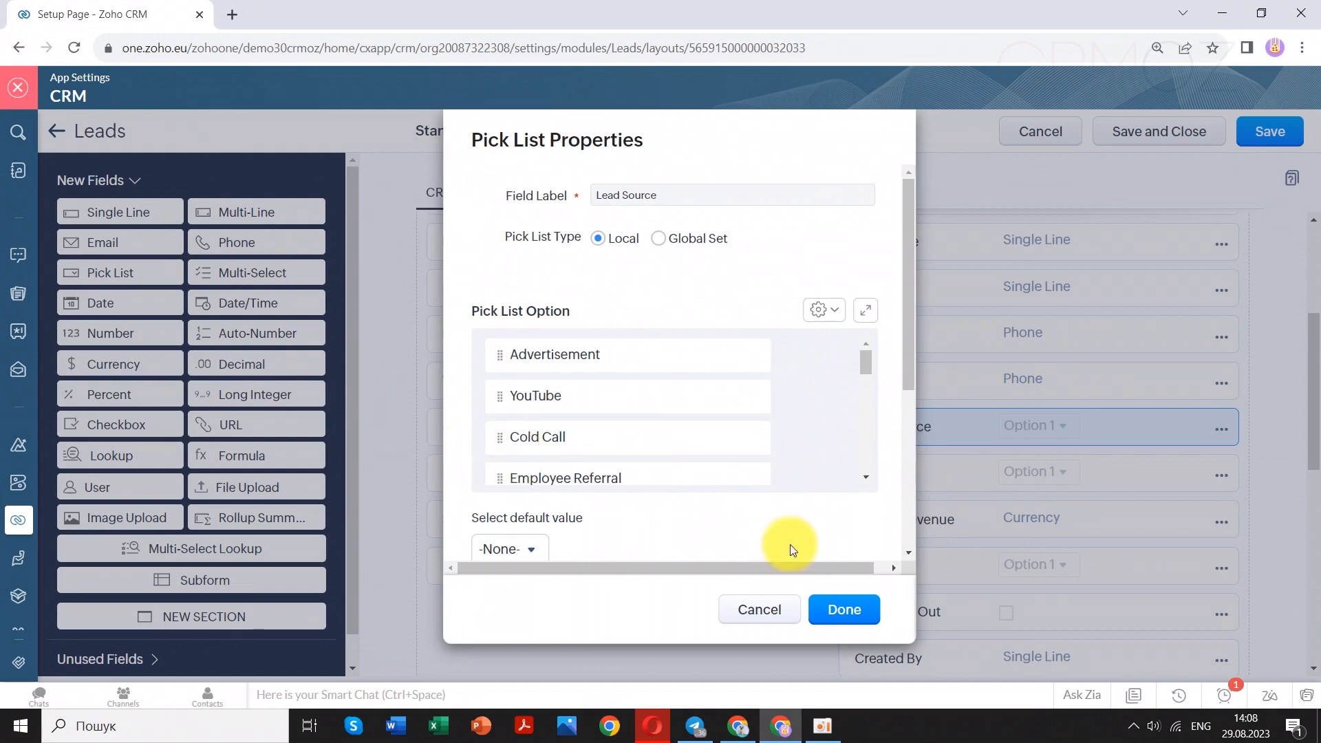
pyautogui.click(844, 612)
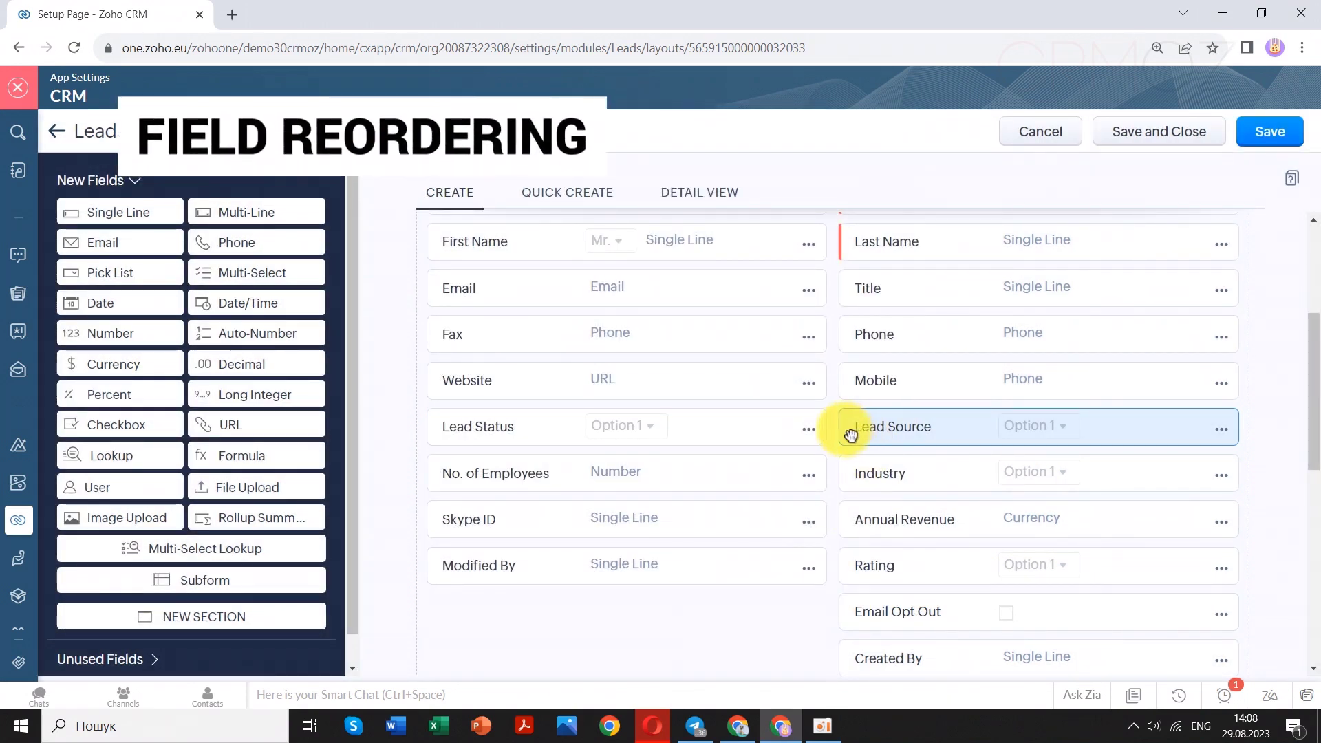
# Move the Lead Source field to the left column directly below First Name
pyautogui.moveTo(850, 434); pyautogui.dragTo(437, 289)
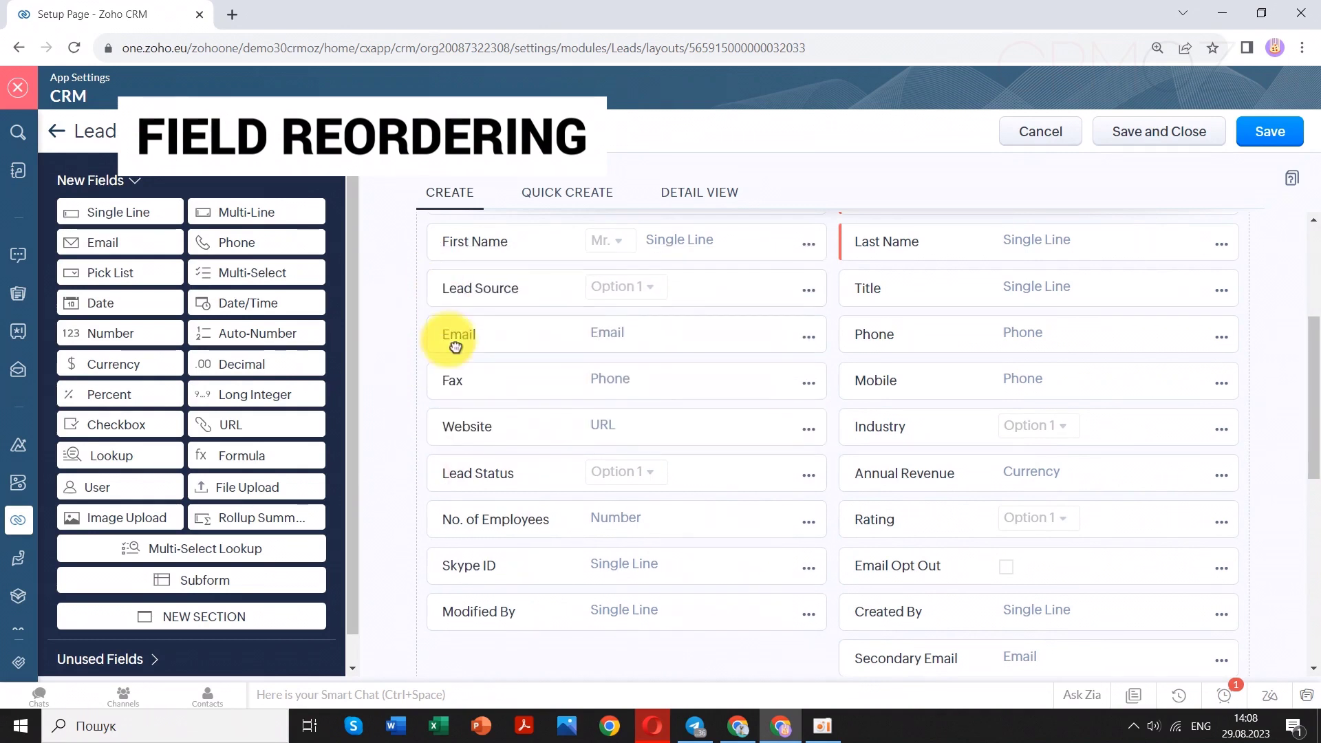
# Remove the Fax field from the layout, then drag it back from Unused Fields
pyautogui.click(809, 383)
pyautogui.click(759, 532)
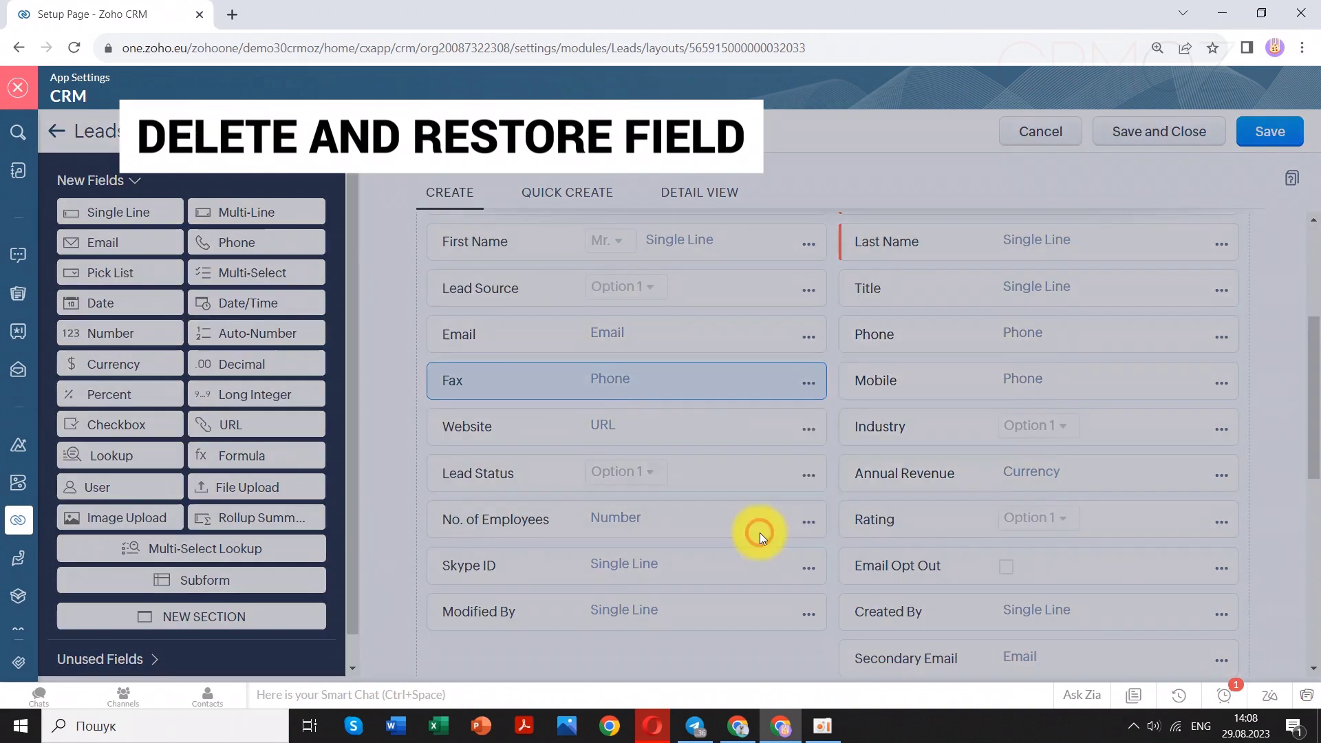
pyautogui.click(840, 477)
pyautogui.scroll(-1, 329, 380)
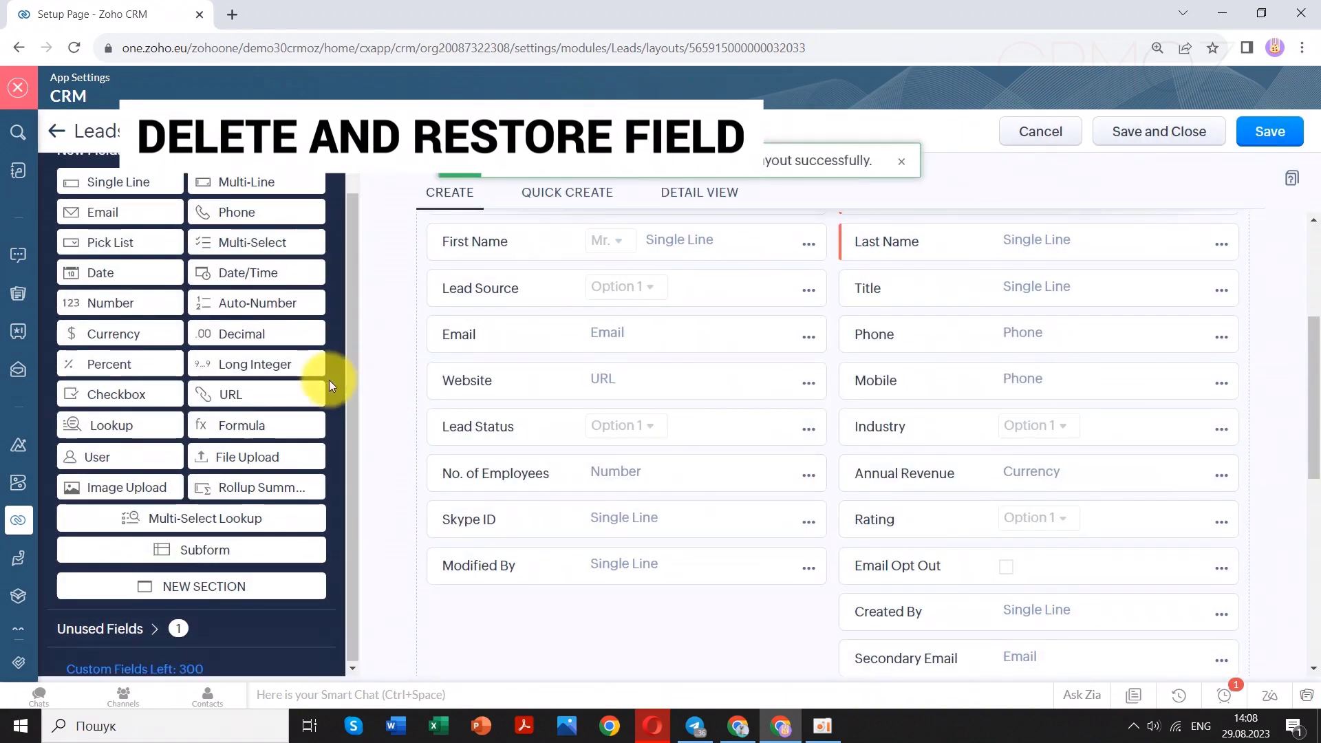
pyautogui.click(155, 623)
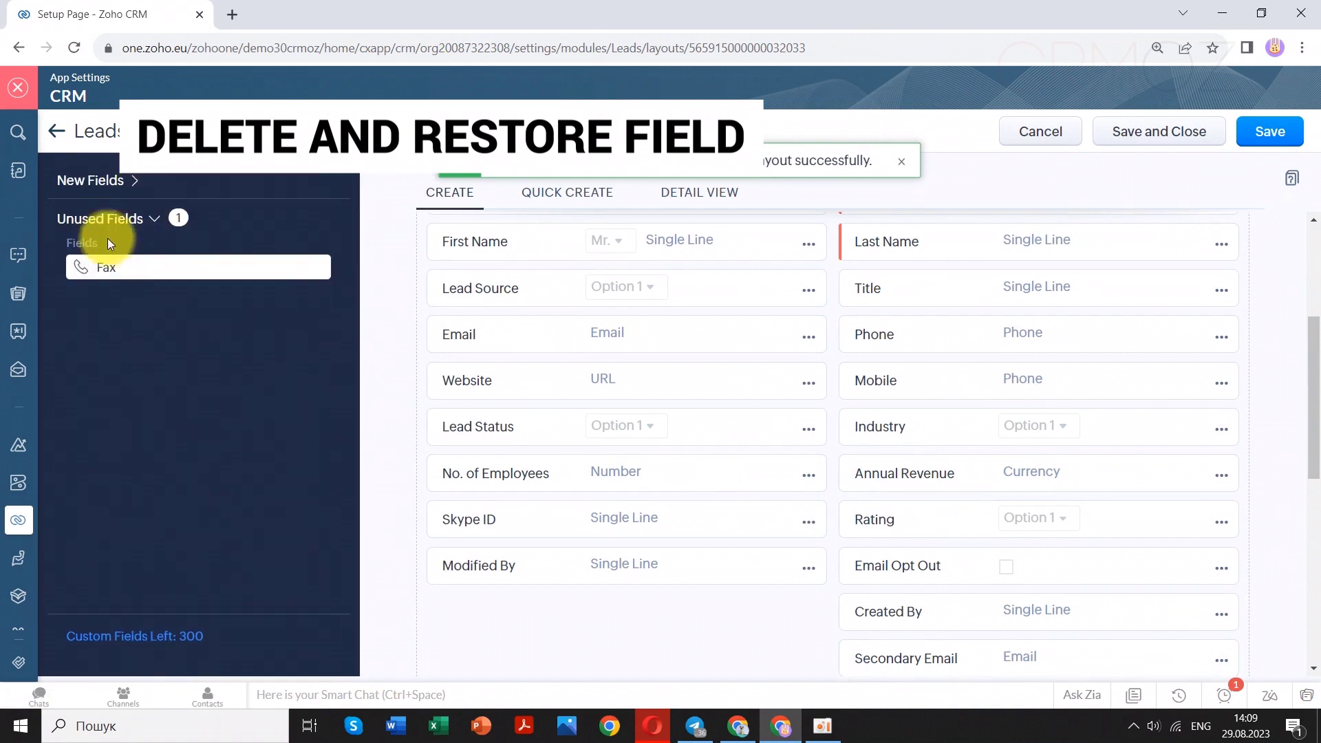
pyautogui.moveTo(162, 266); pyautogui.dragTo(553, 376)
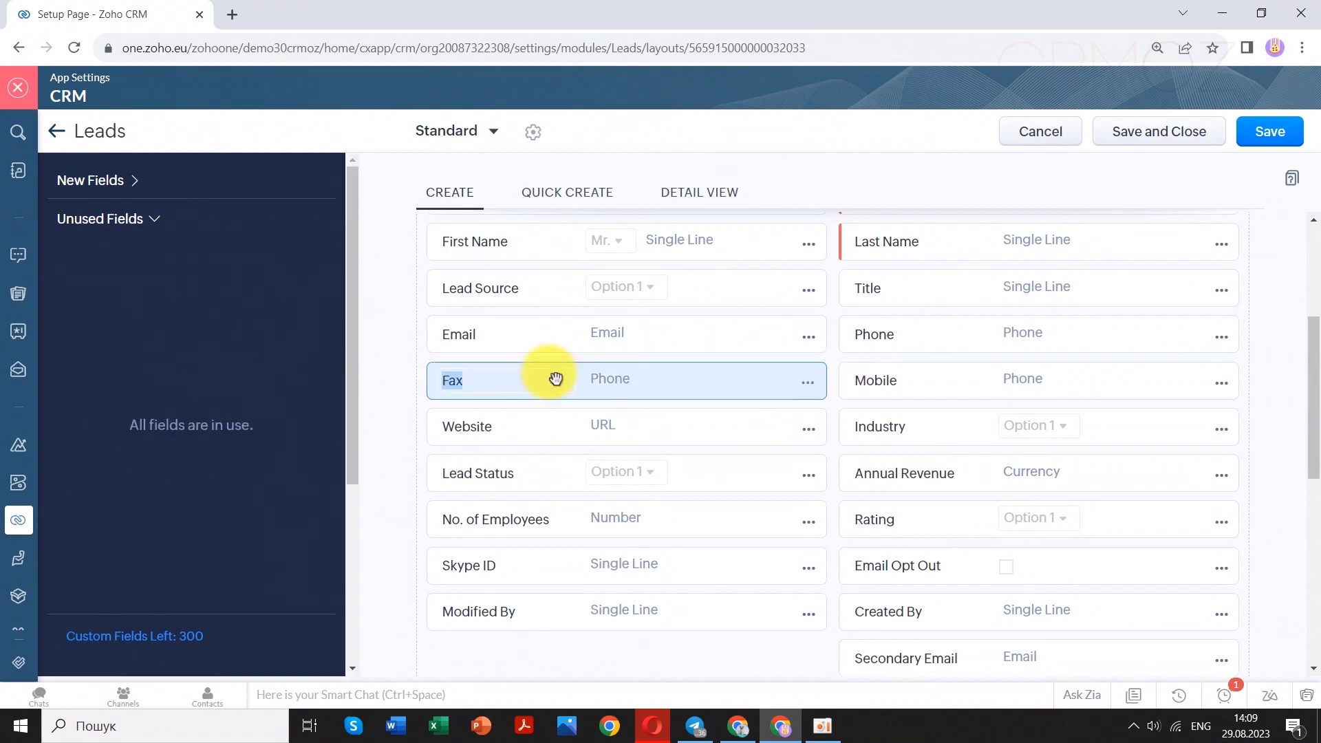
# Remove the Fax field from the Leads layout again, leaving it under Unused Fields
pyautogui.click(809, 383)
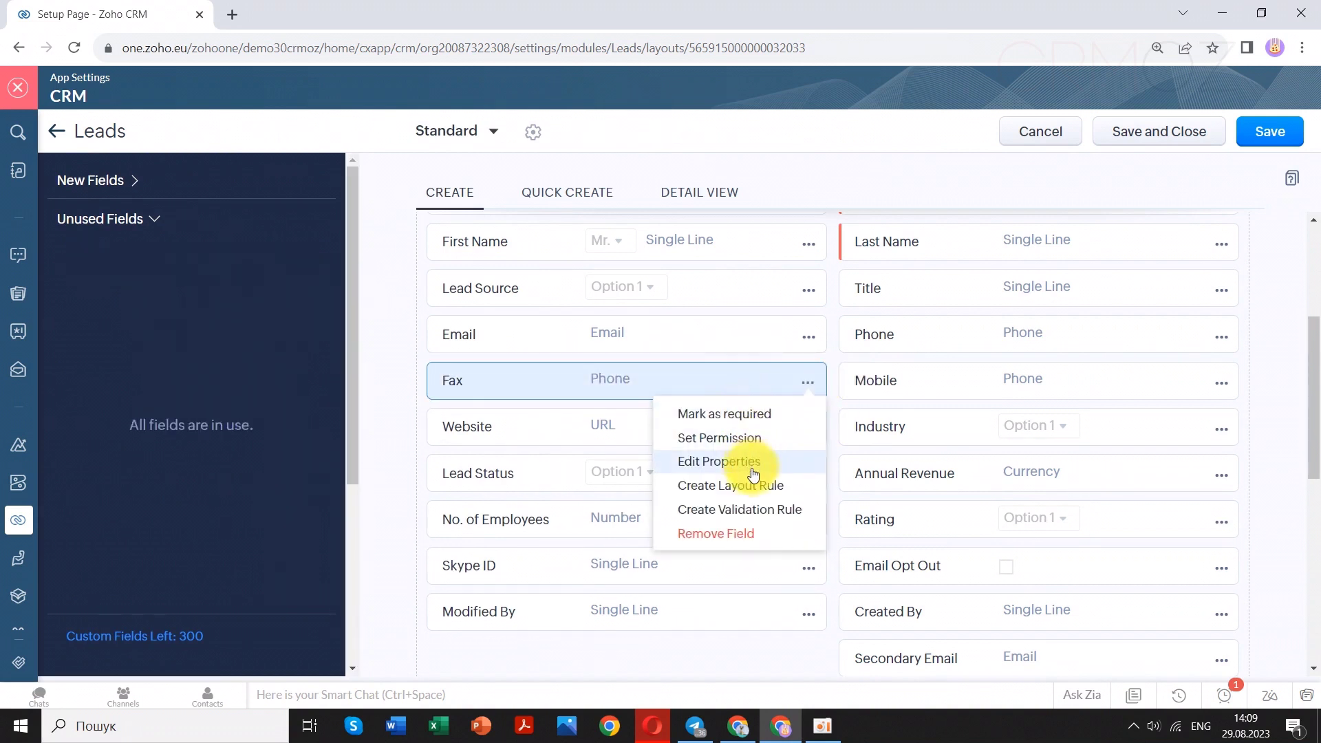
pyautogui.click(755, 531)
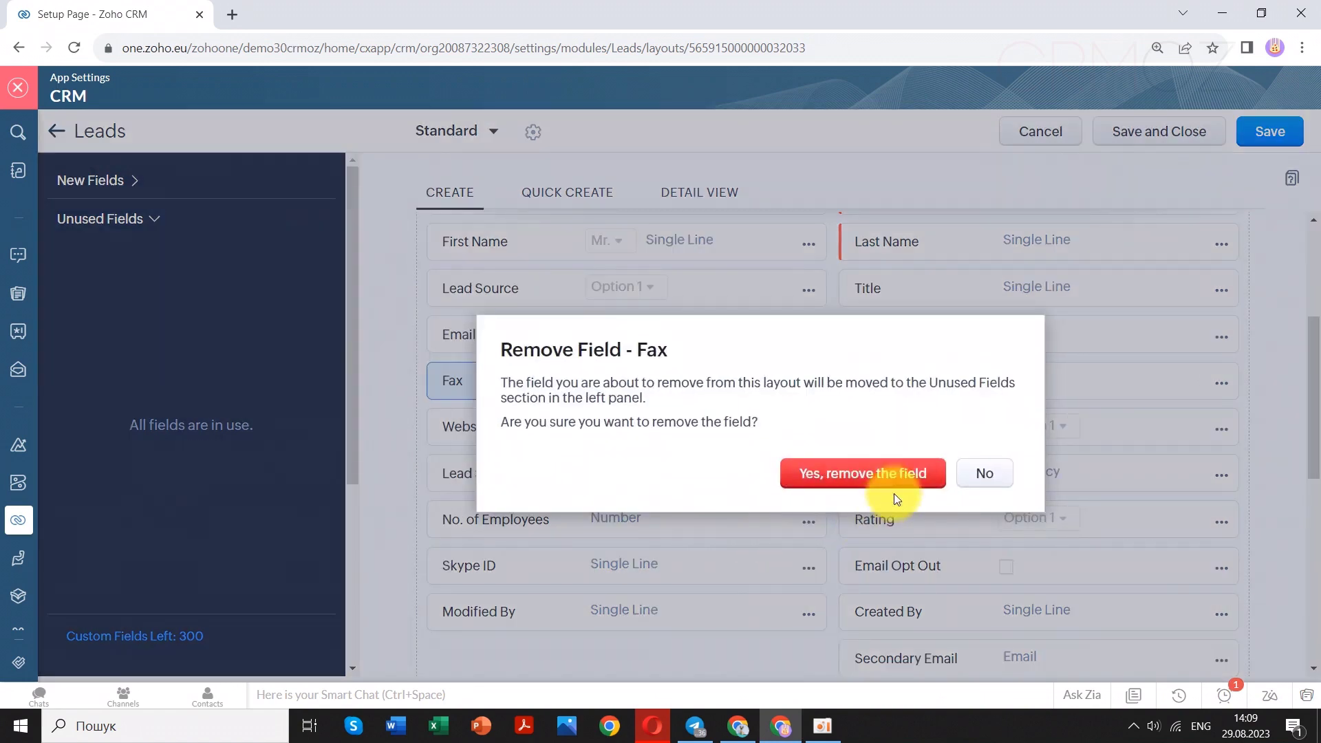
pyautogui.click(890, 482)
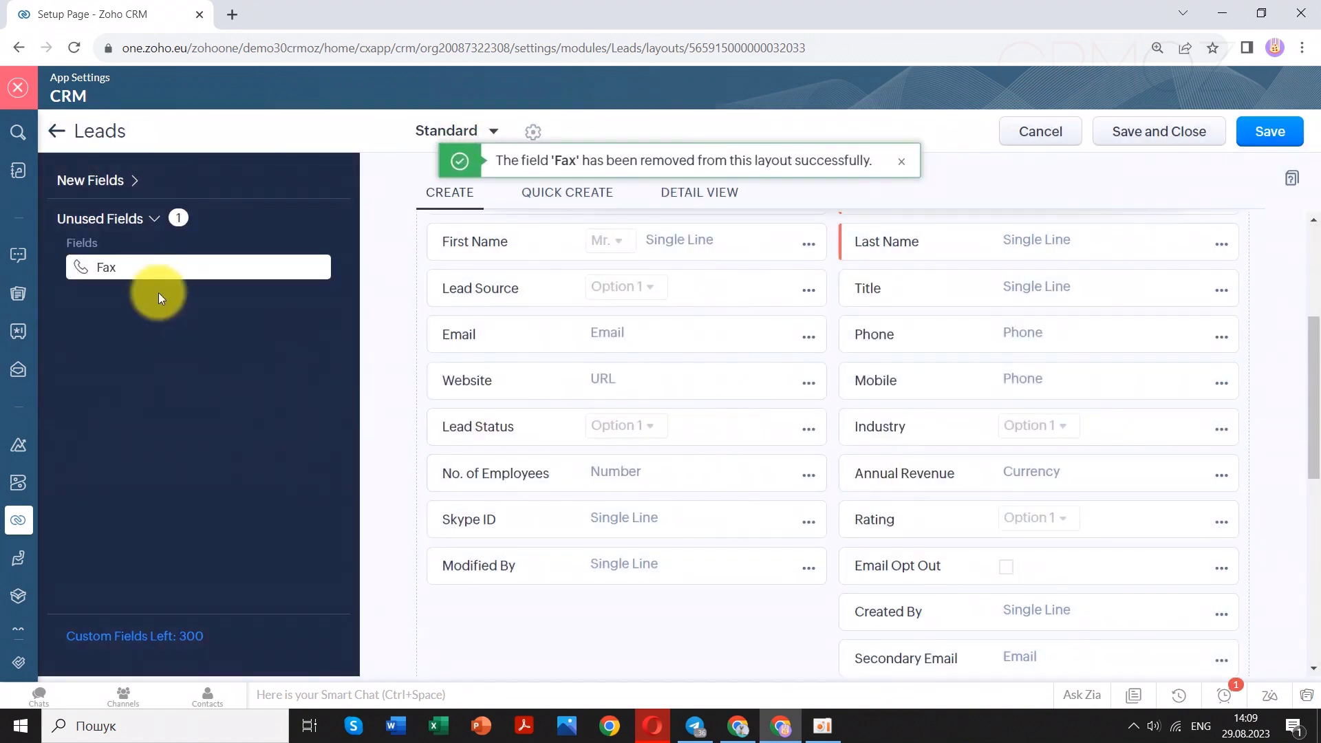
pyautogui.scroll(-3, 604, 501)
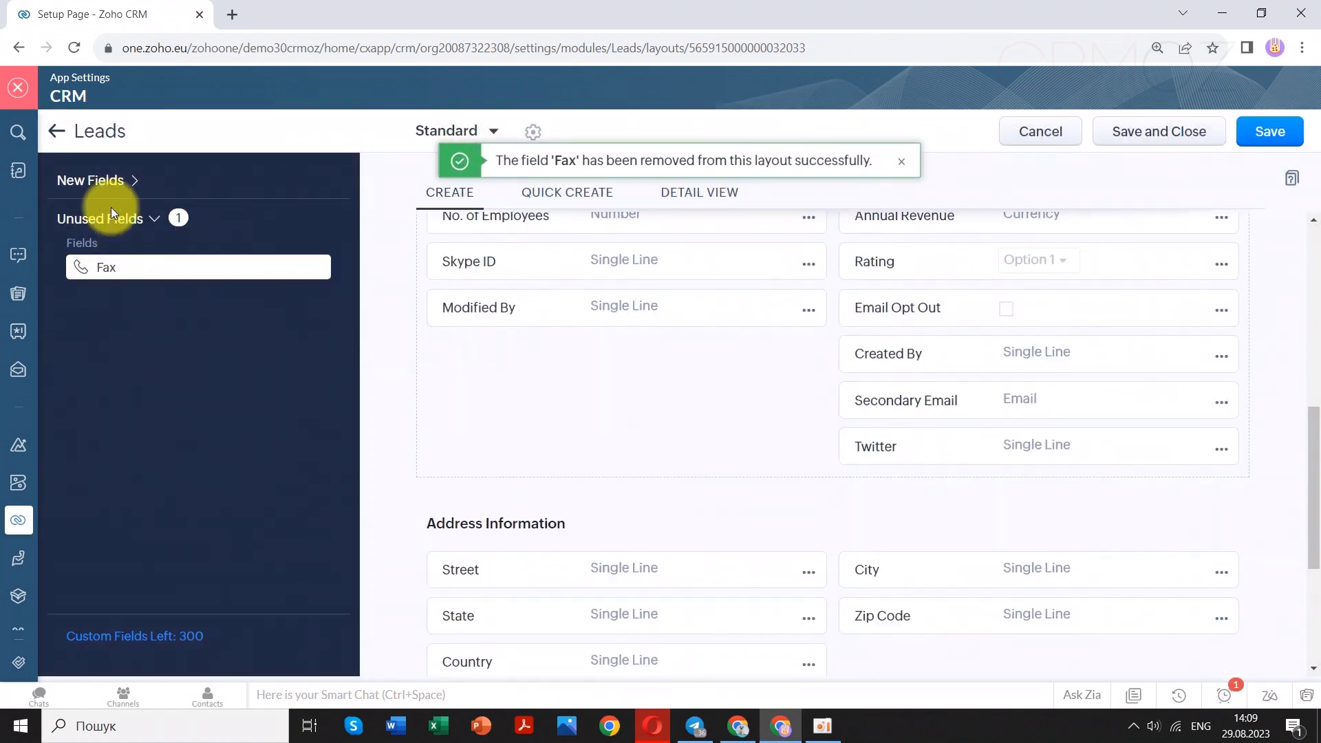
pyautogui.click(97, 186)
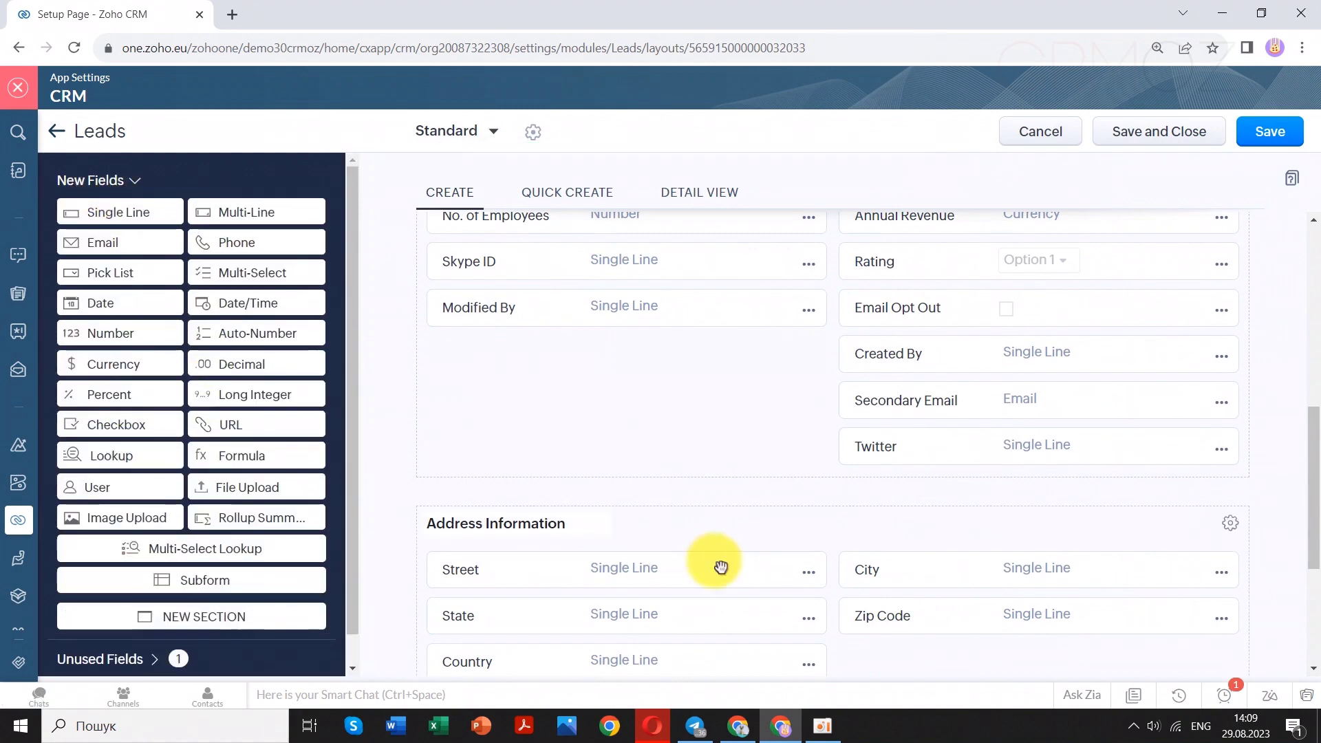
# Add a System section below Lead Information holding Created By, Email Opt Out and Modified By
pyautogui.scroll(-3, 681, 503)
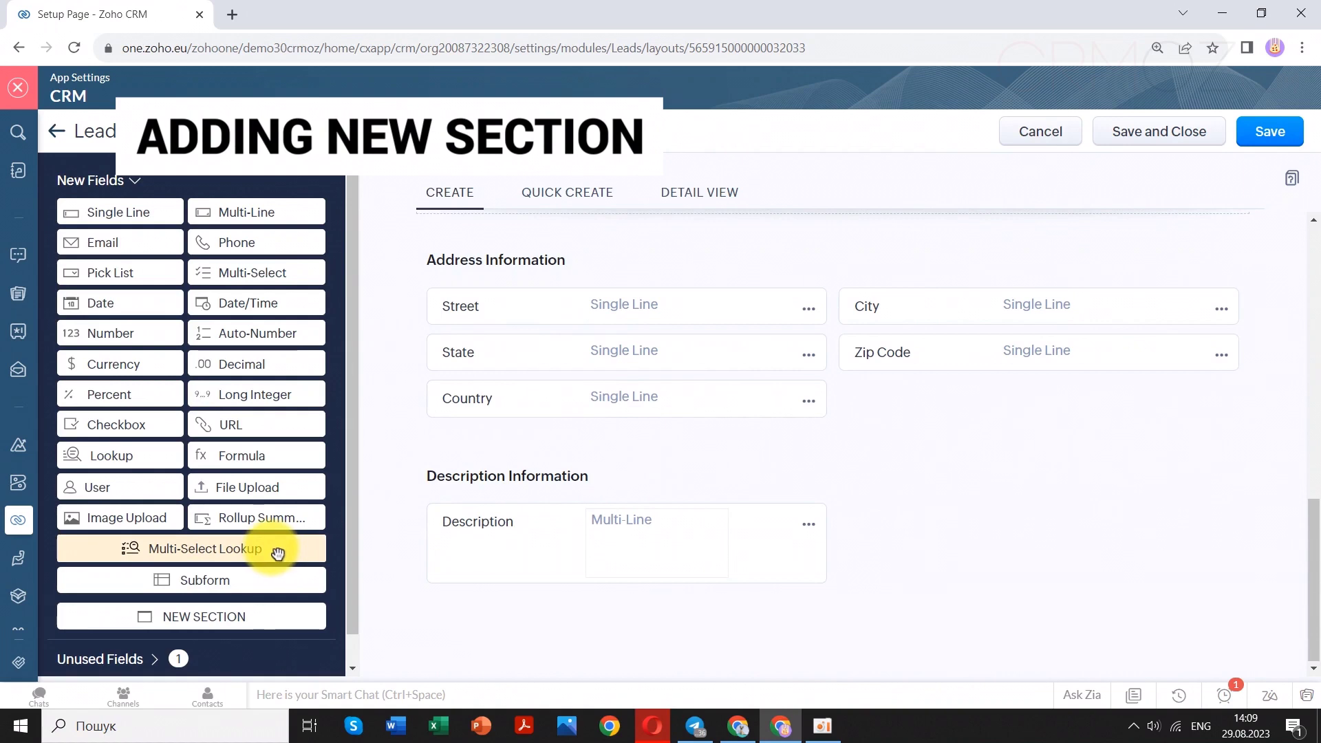
pyautogui.moveTo(262, 615); pyautogui.dragTo(640, 487)
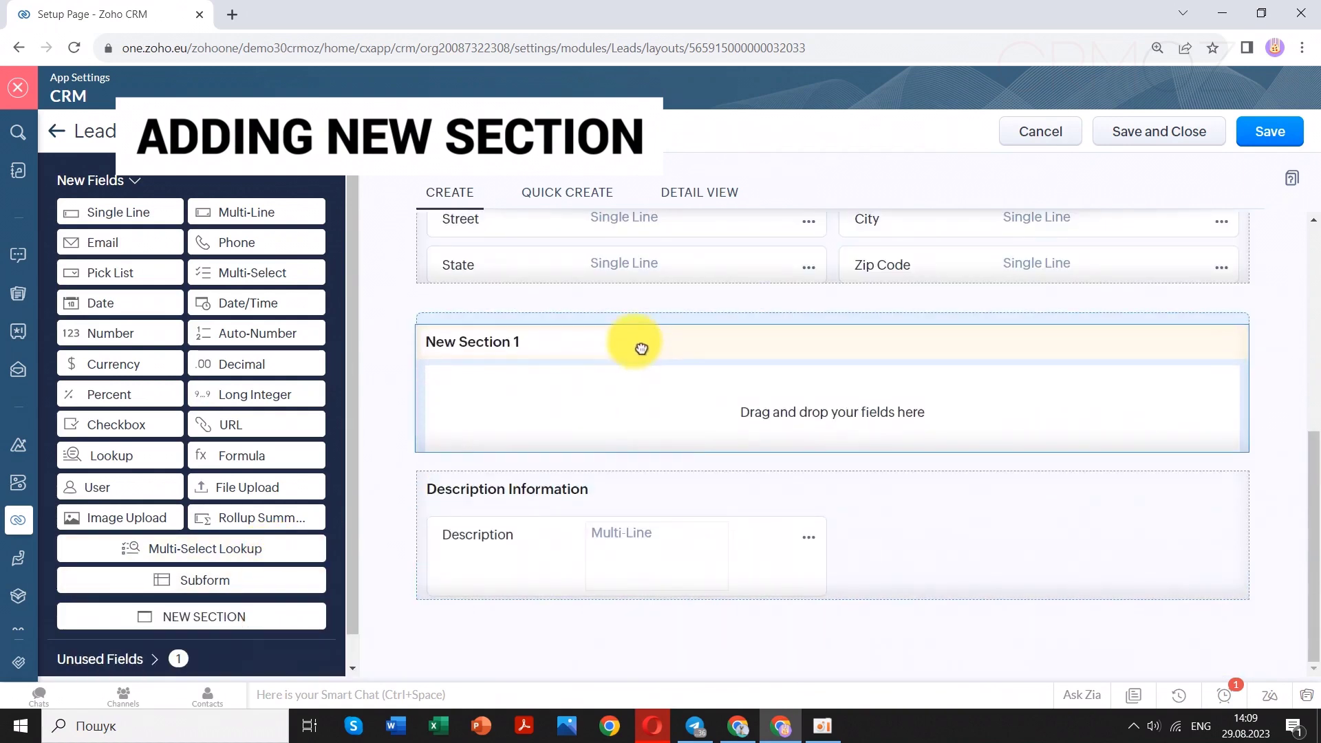
pyautogui.scroll(-1, 846, 360)
pyautogui.moveTo(849, 374); pyautogui.dragTo(726, 525)
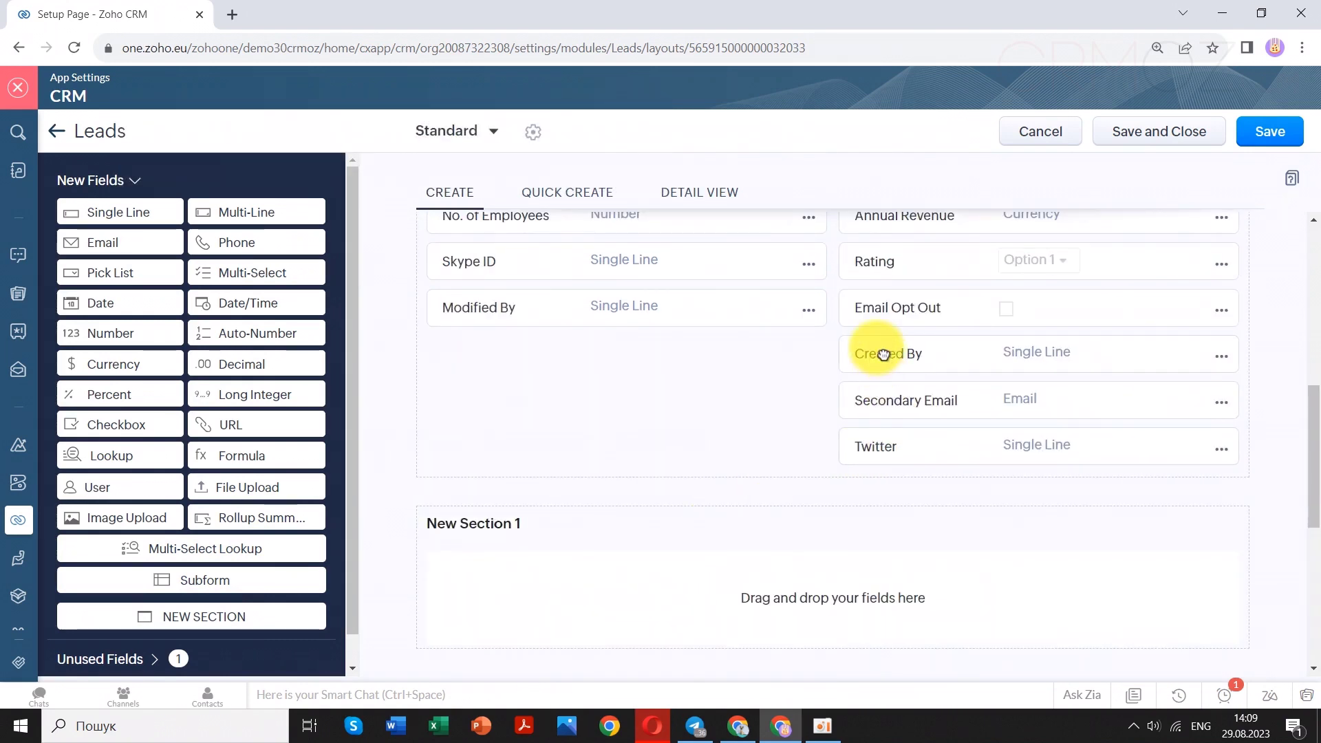
pyautogui.moveTo(881, 355); pyautogui.dragTo(622, 564)
pyautogui.scroll(1, 992, 430)
pyautogui.moveTo(921, 399); pyautogui.dragTo(885, 524)
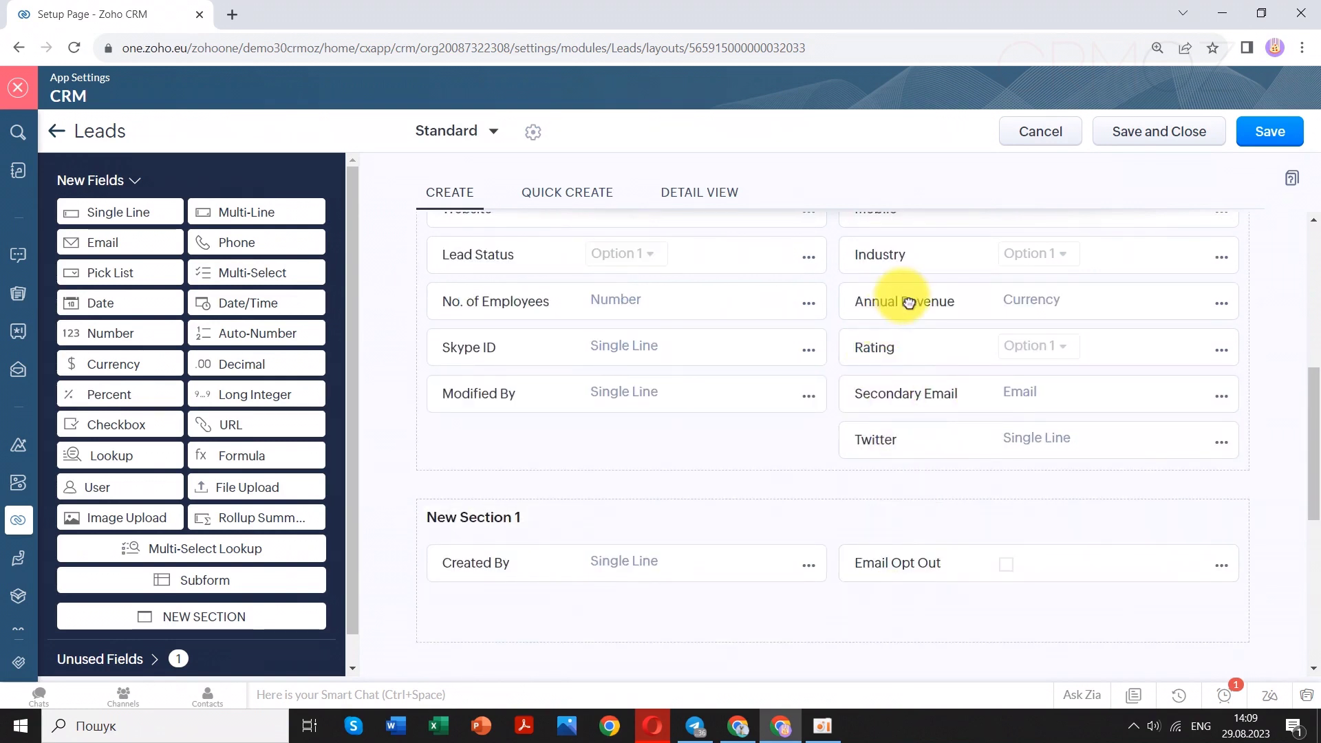
pyautogui.moveTo(536, 389); pyautogui.dragTo(548, 604)
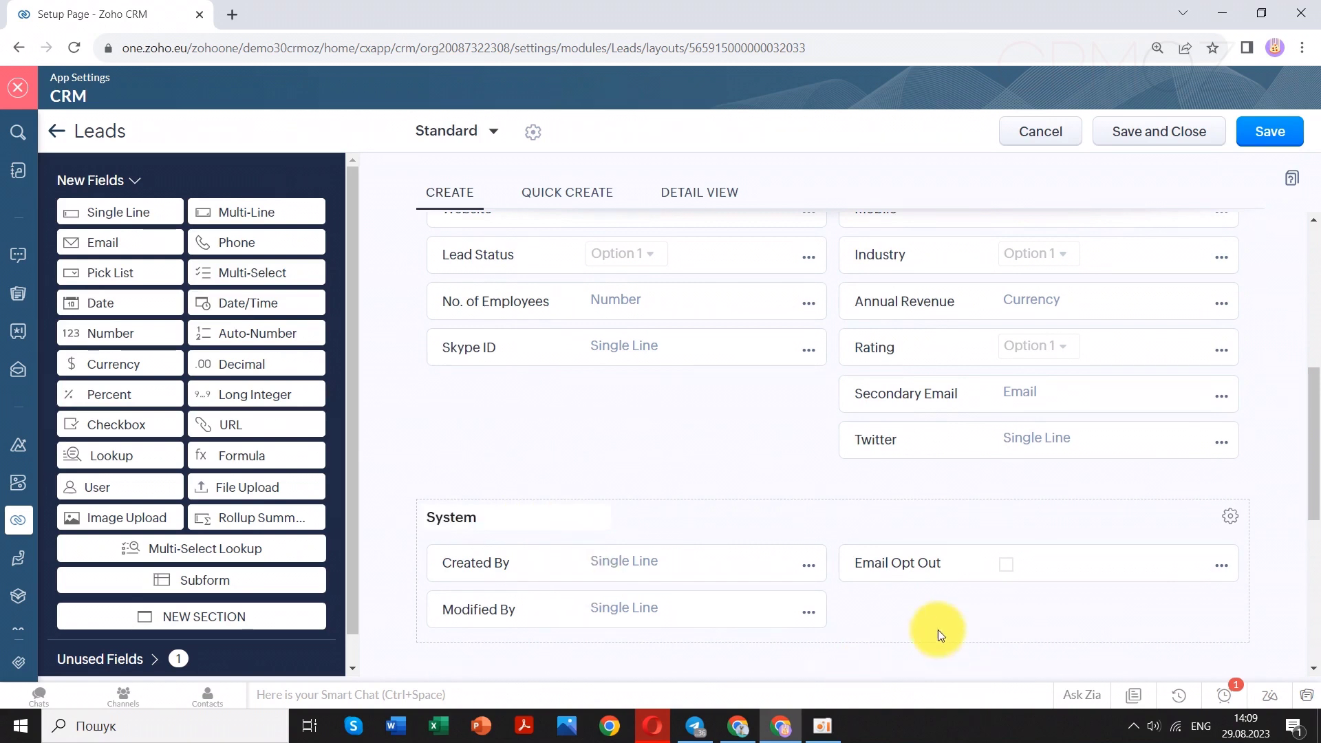
# Add a Subform section to the Accounts layout below Description Information
pyautogui.scroll(-1, 935, 635)
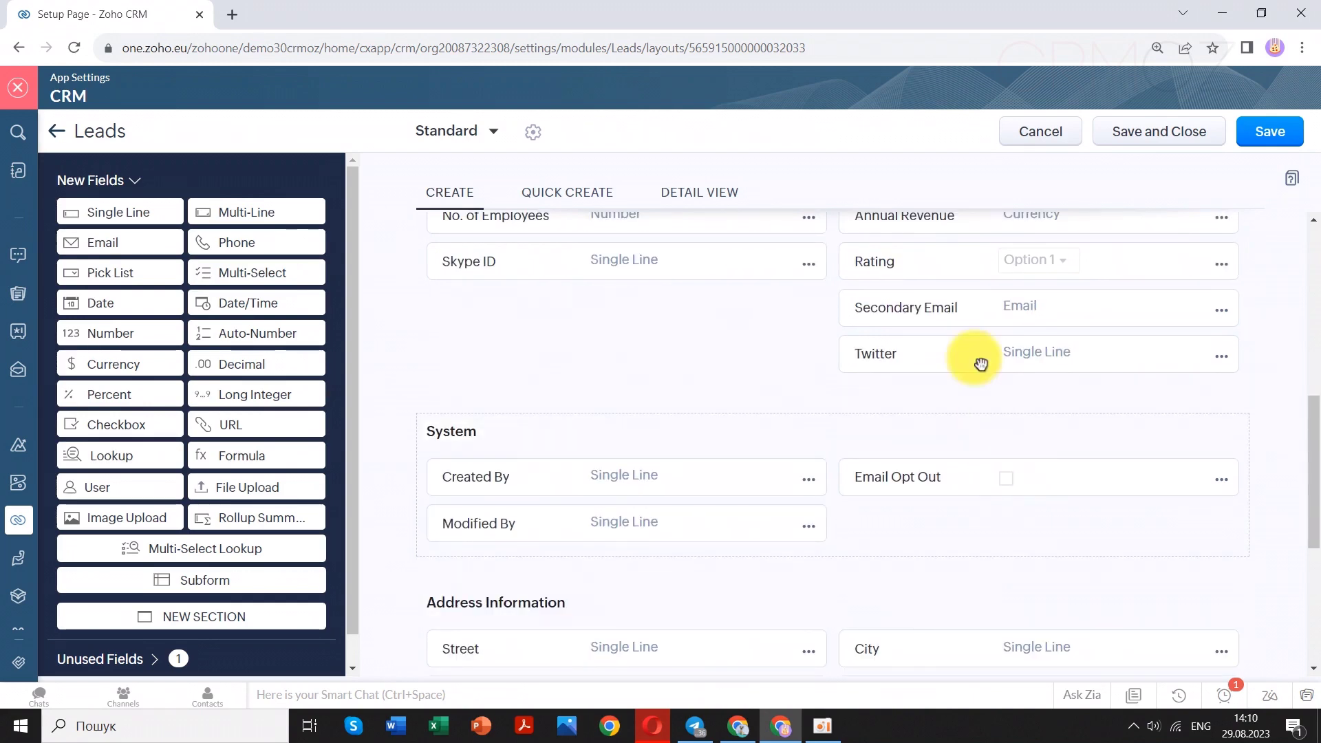
pyautogui.moveTo(921, 261); pyautogui.dragTo(949, 510)
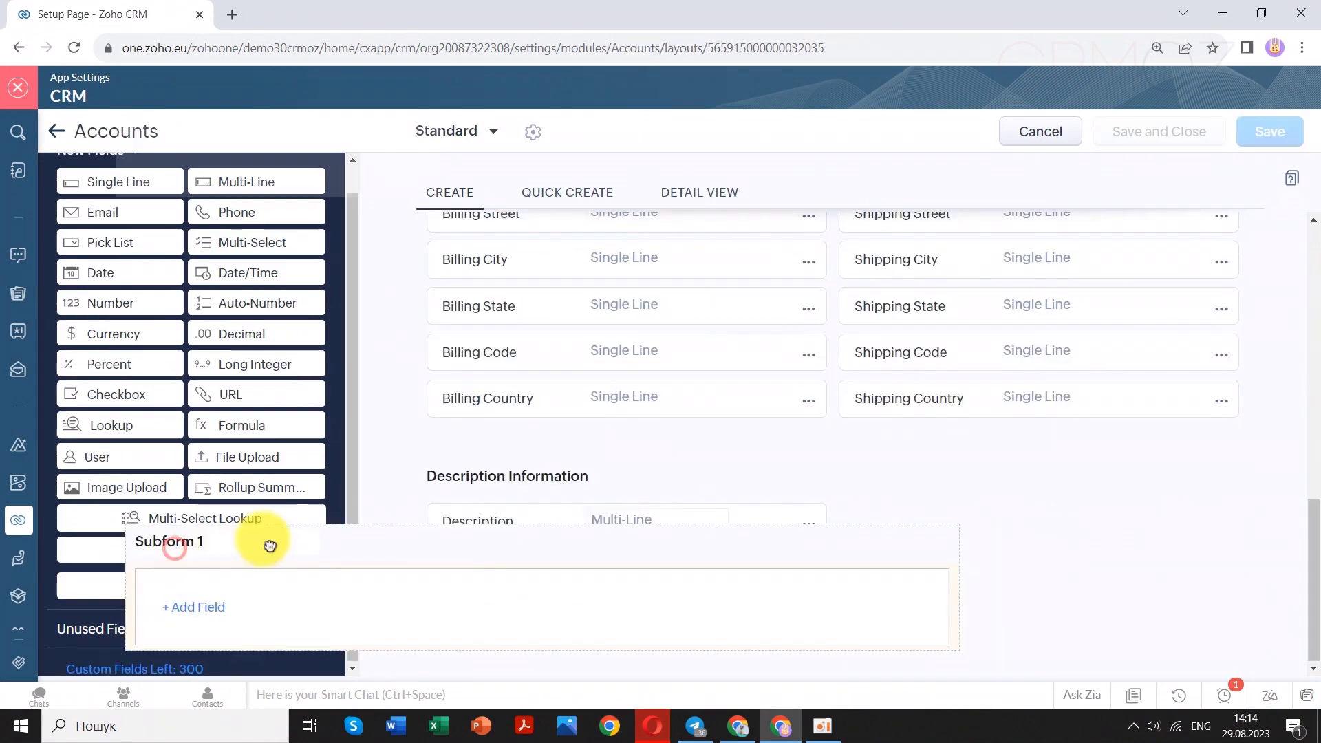
pyautogui.moveTo(269, 543); pyautogui.dragTo(543, 502)
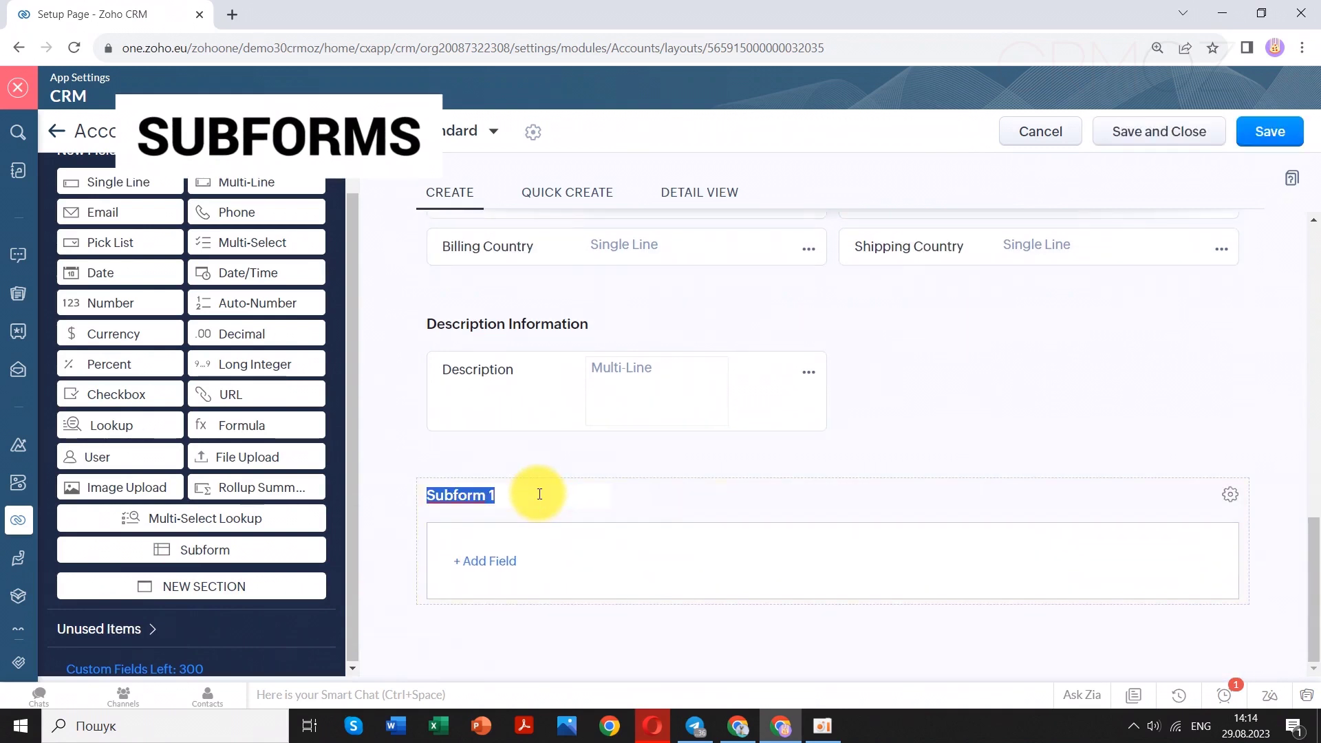
# Add a single-line Address field to Subform 1
pyautogui.click(501, 562)
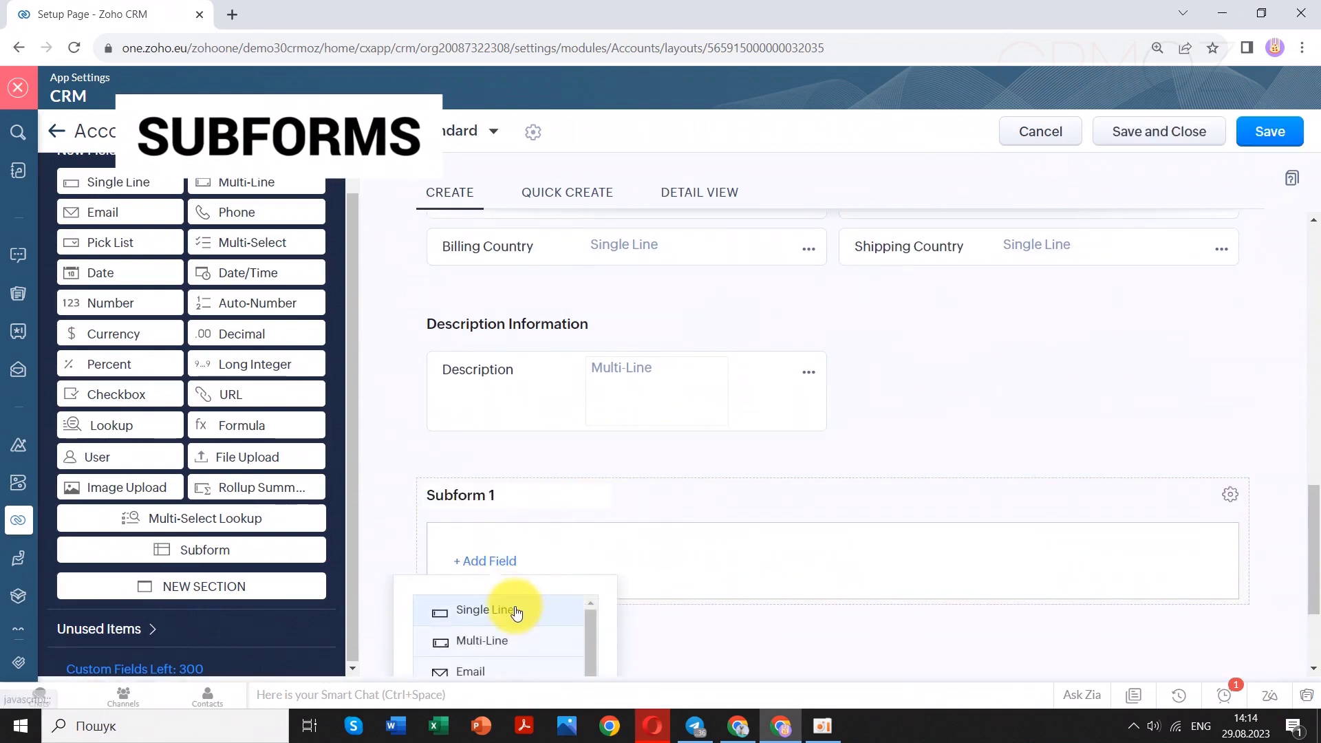
pyautogui.scroll(-1, 581, 551)
pyautogui.click(508, 526)
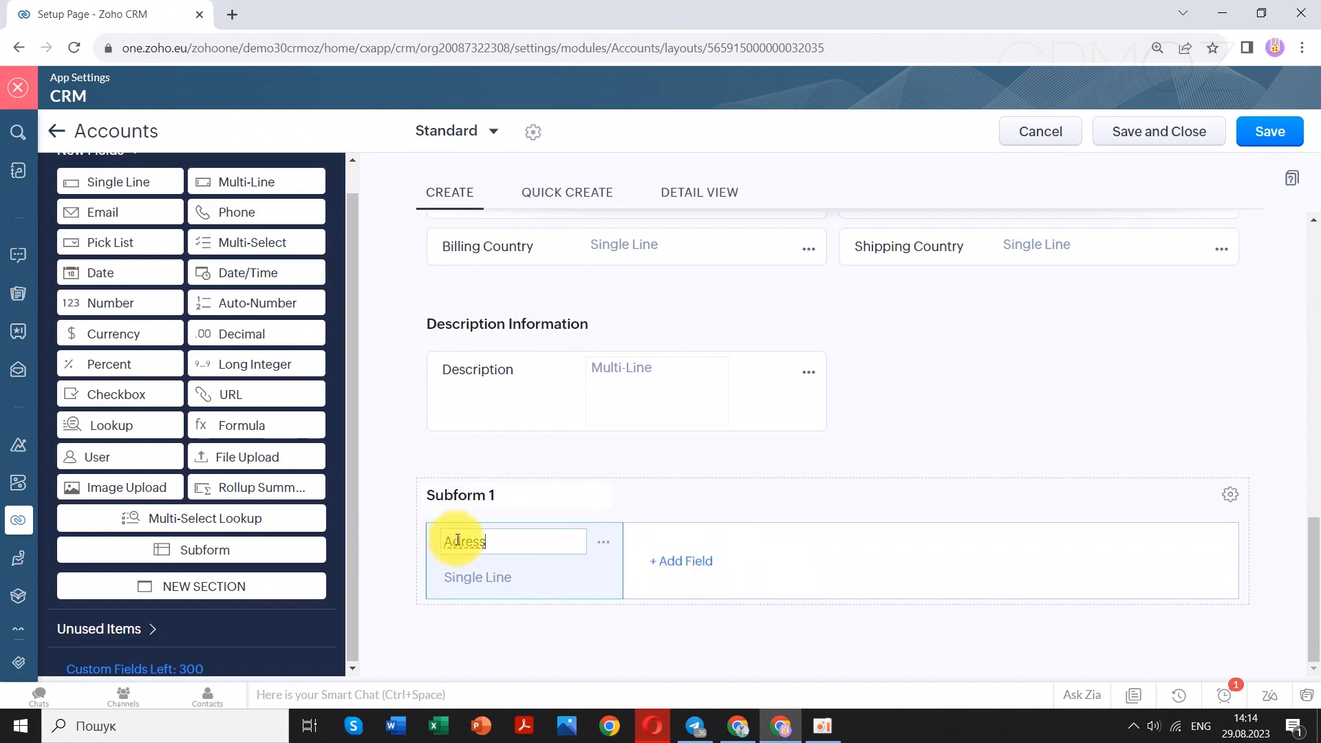
pyautogui.write('d')
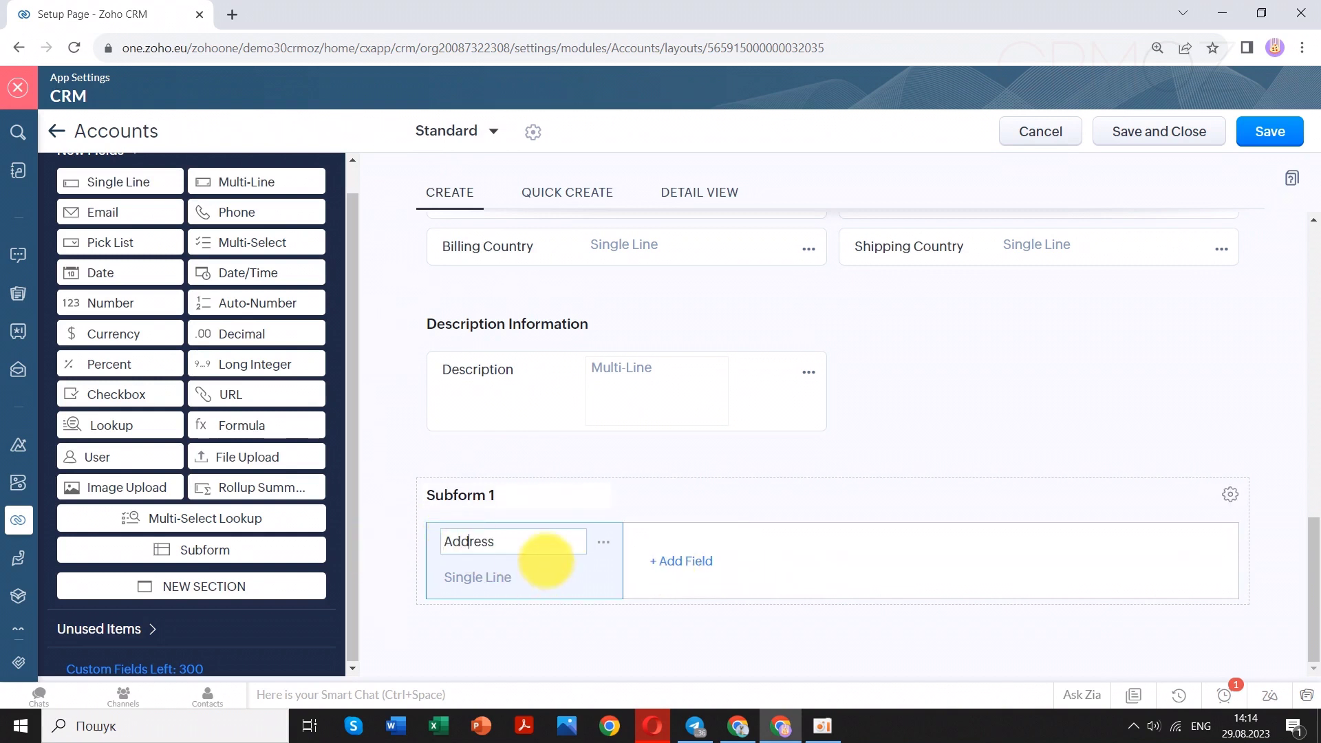
# Add Phone 1 and Email 1 fields to the subform and save the Accounts layout
pyautogui.click(702, 567)
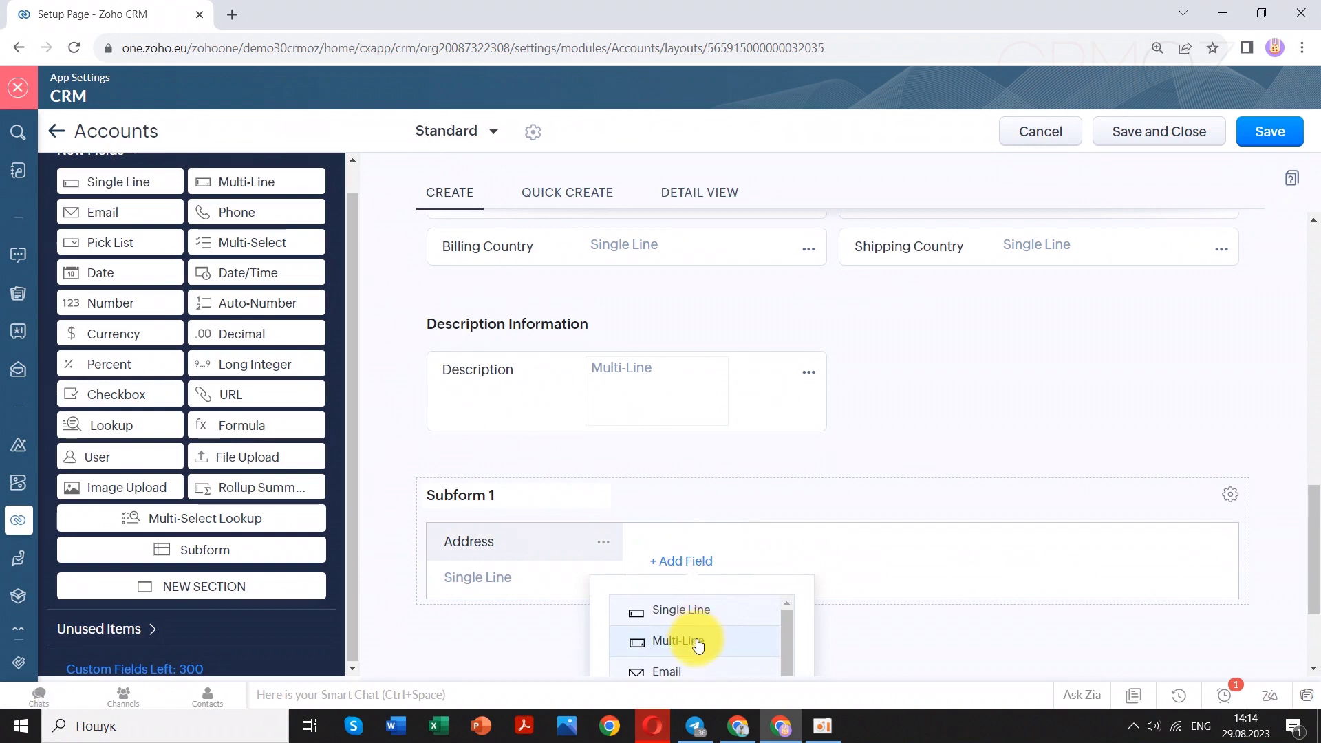
pyautogui.scroll(-1, 698, 643)
pyautogui.click(693, 619)
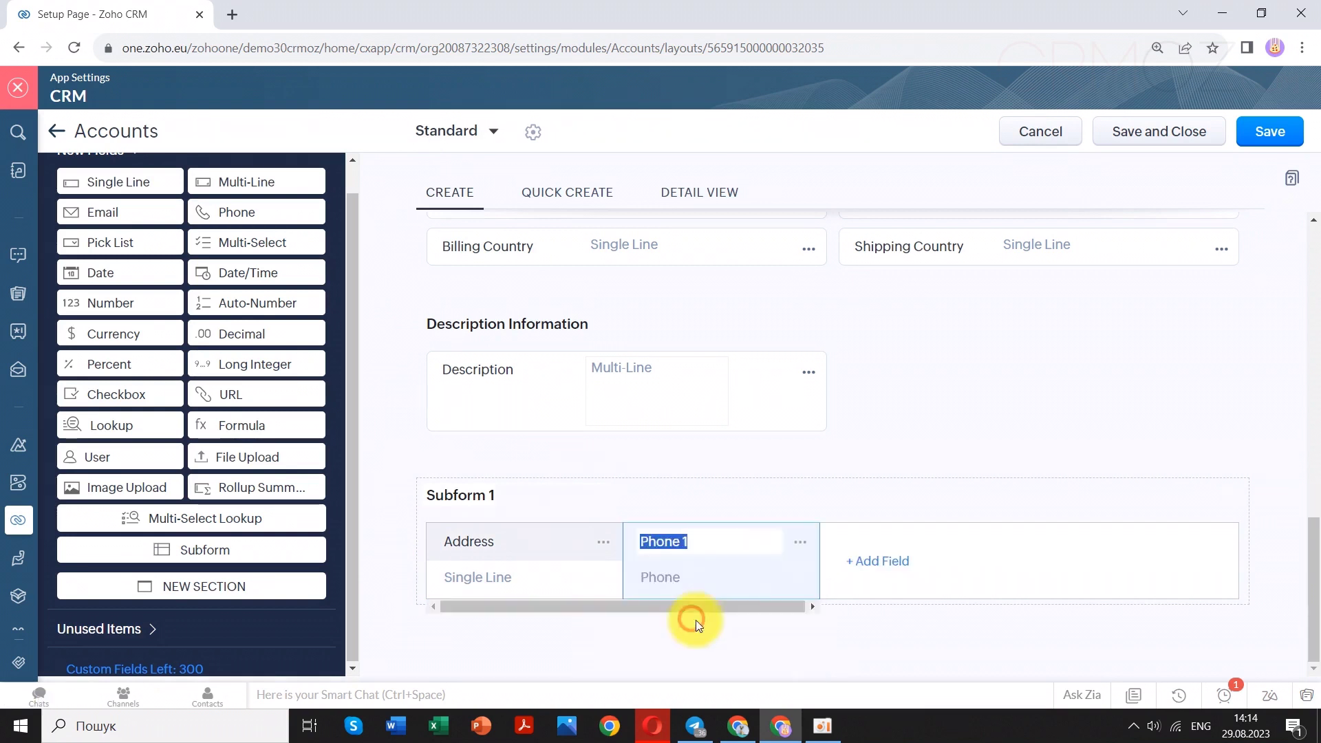
pyautogui.click(892, 562)
pyautogui.scroll(1, 888, 629)
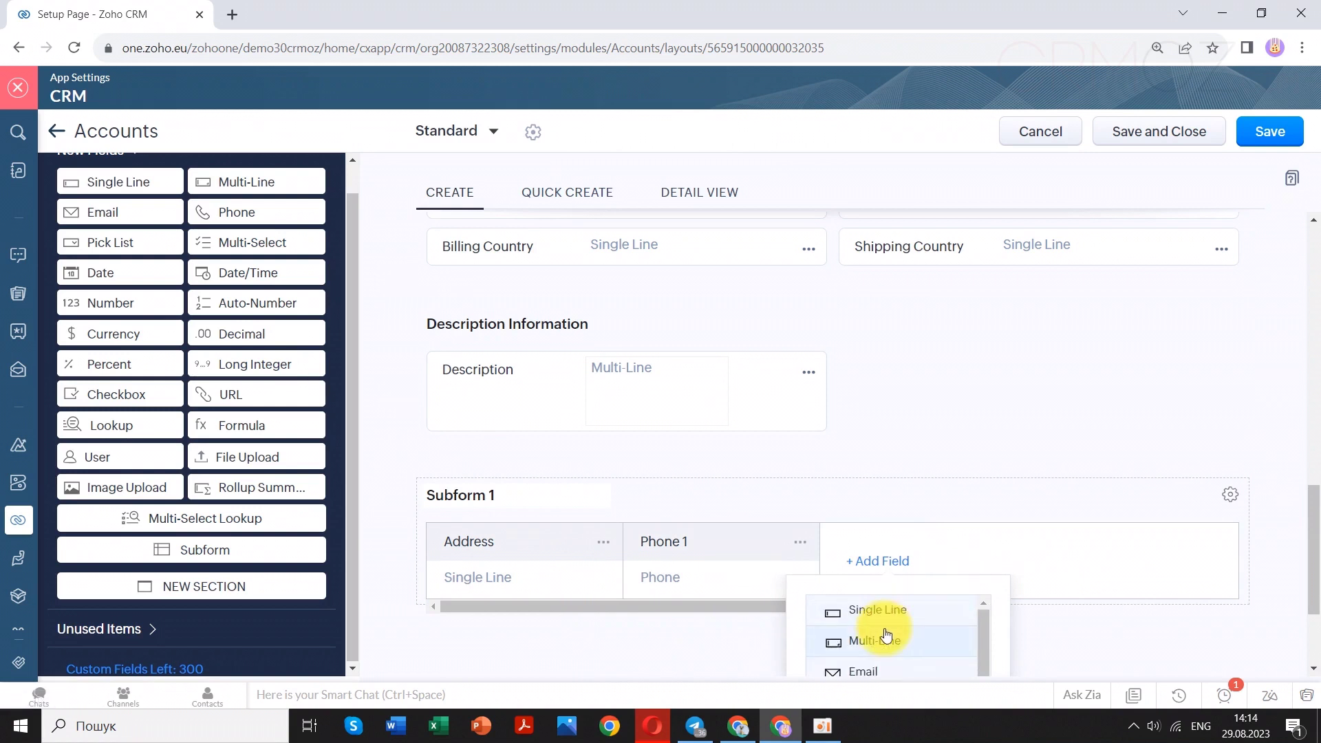
pyautogui.click(893, 668)
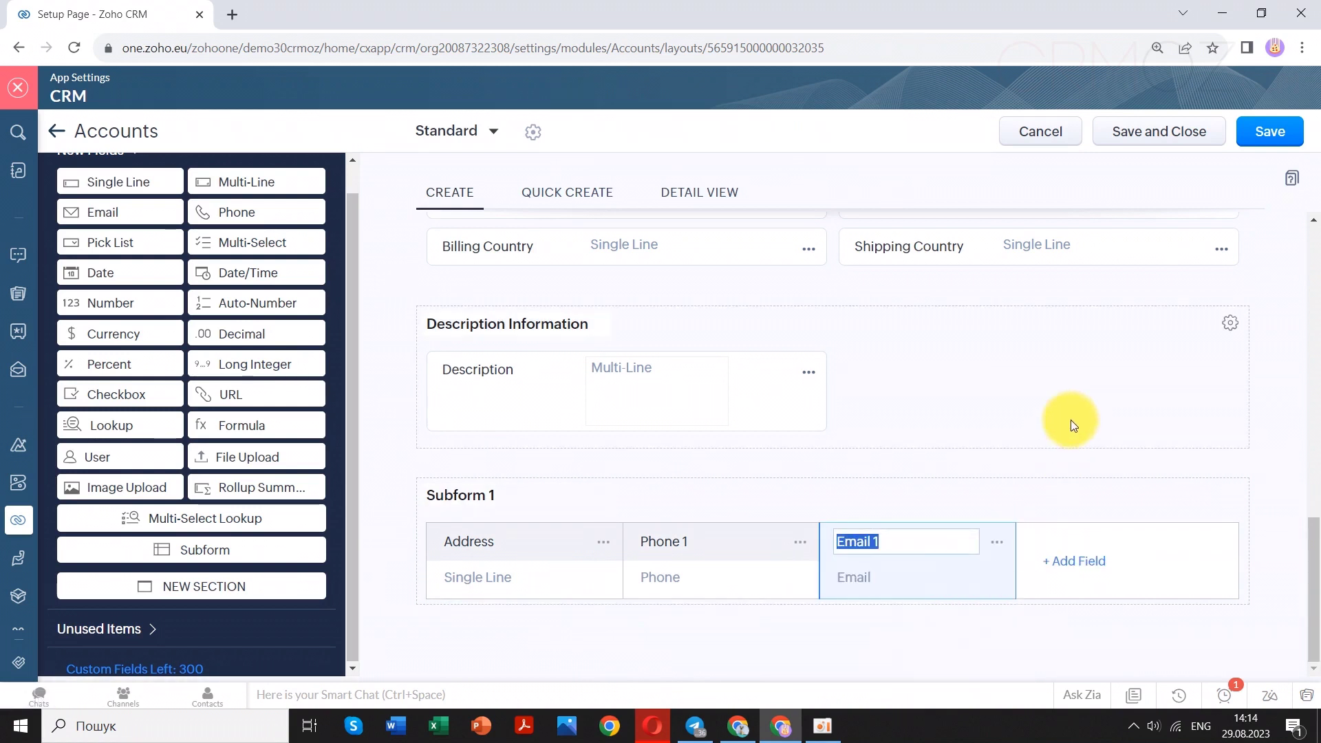
pyautogui.click(1271, 134)
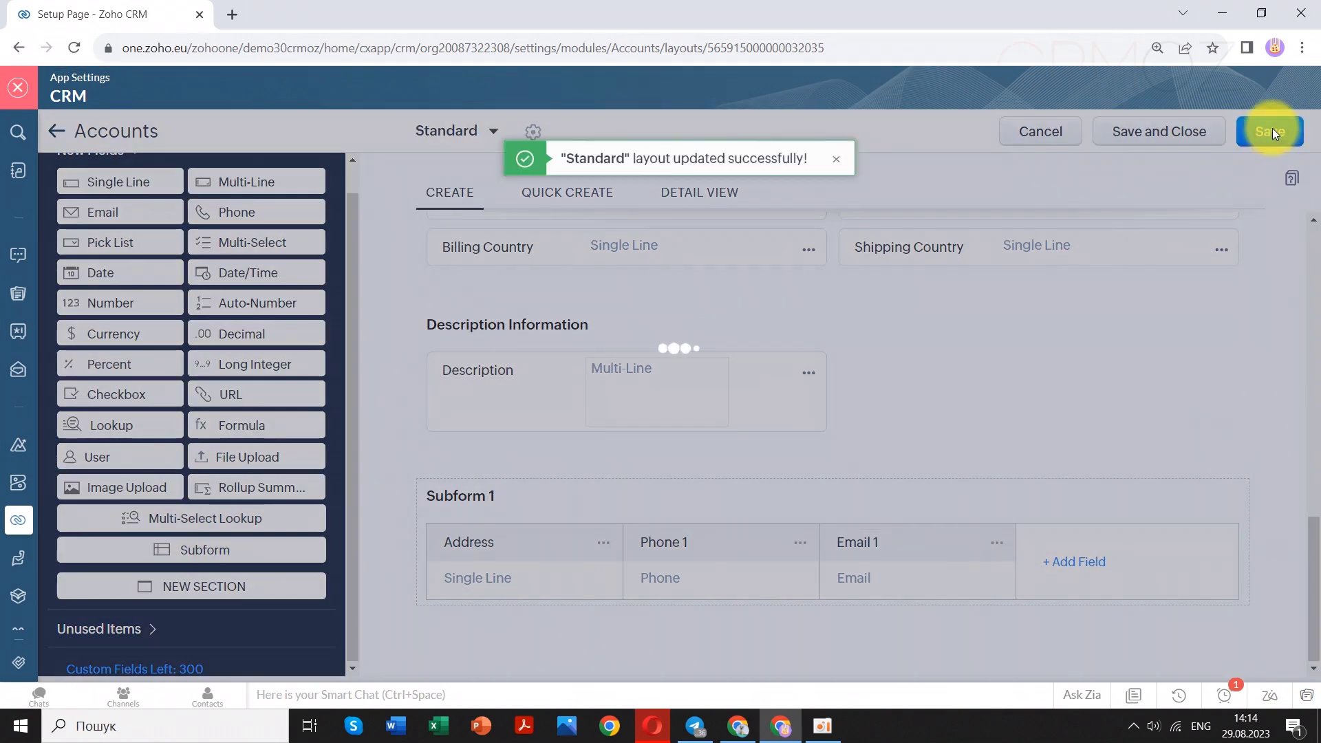